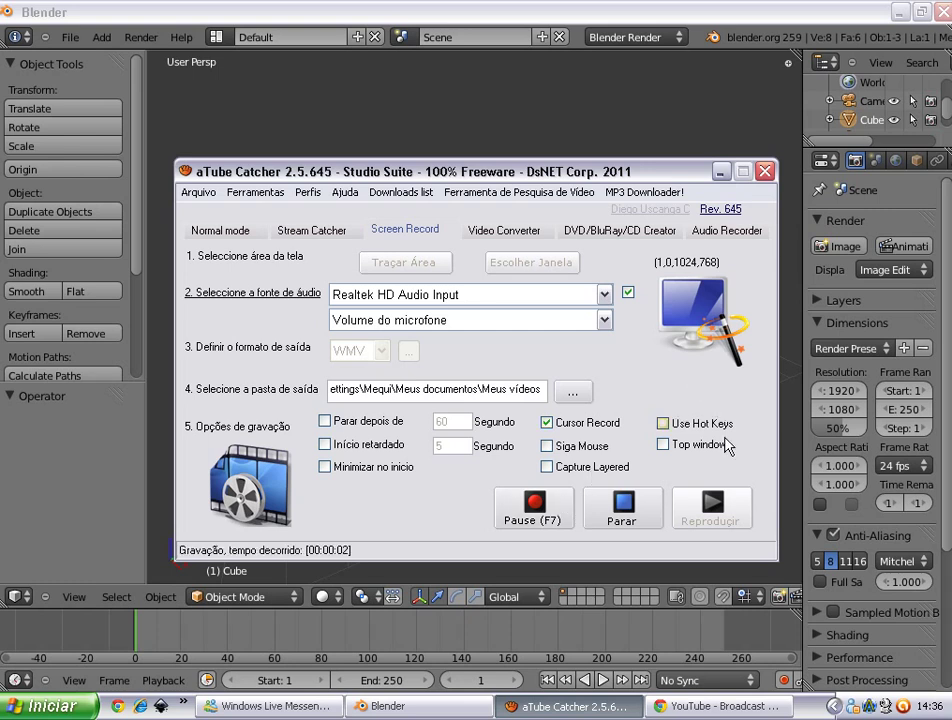
# - Switch to Blender and view its splash screen with the program version, then dismiss it
pyautogui.click(720, 172)
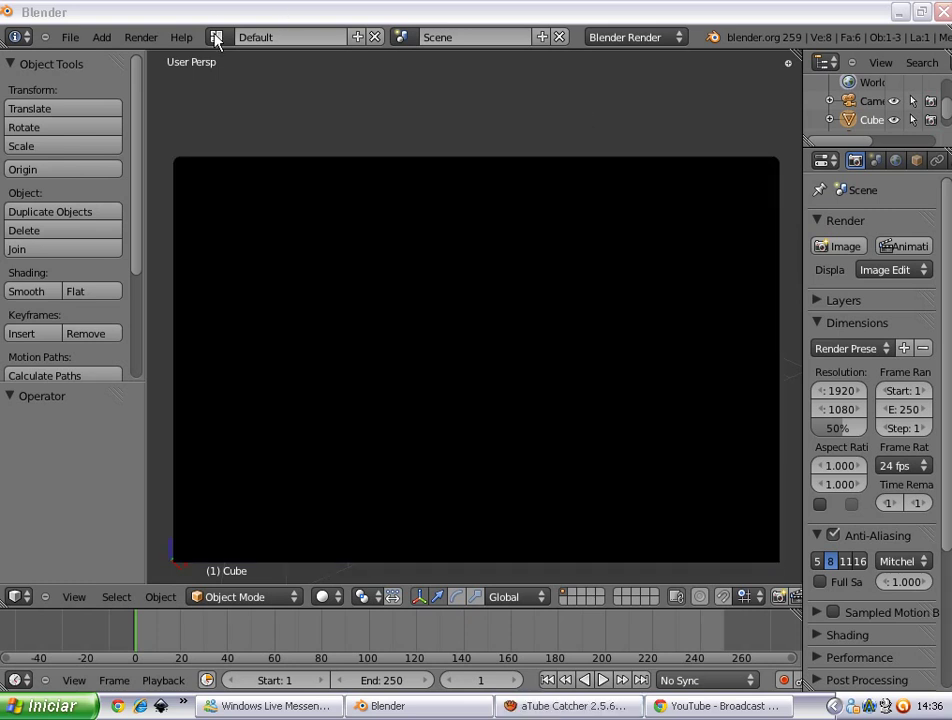
pyautogui.click(181, 37)
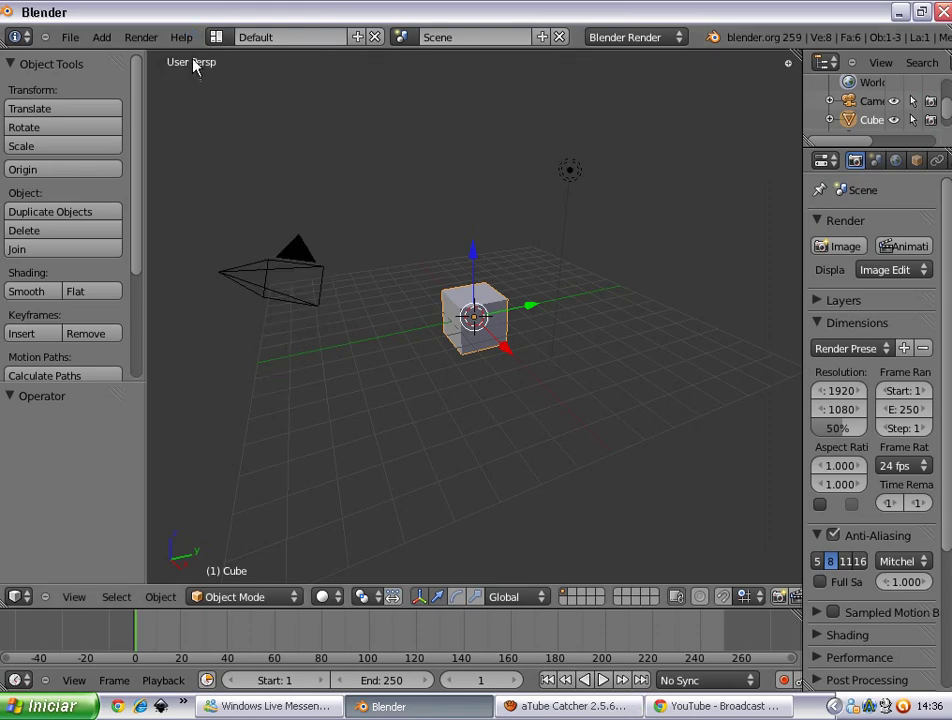
pyautogui.click(182, 37)
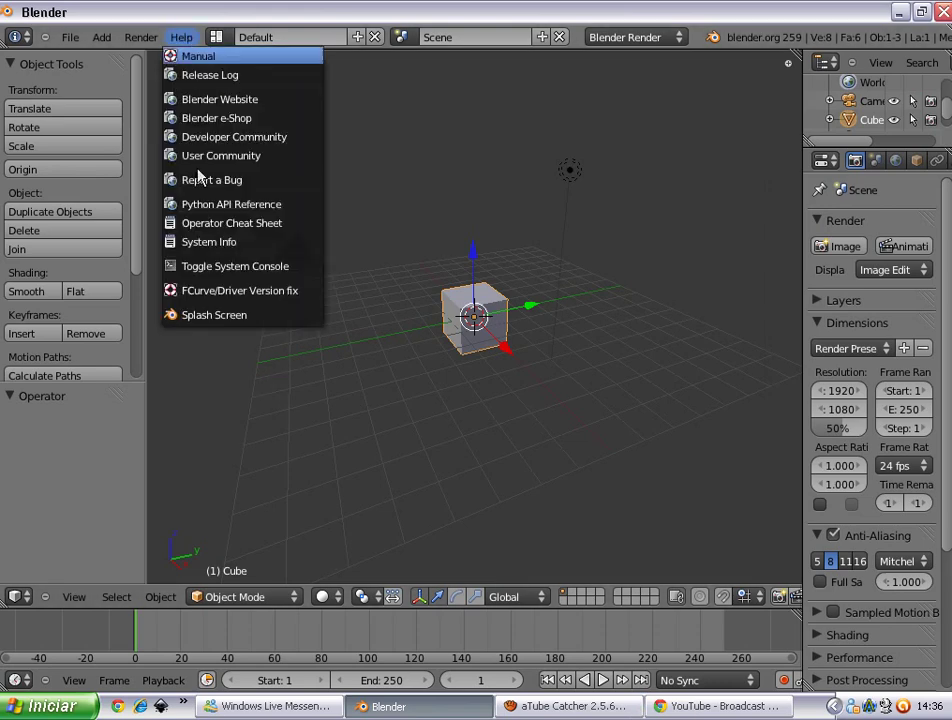
pyautogui.click(221, 314)
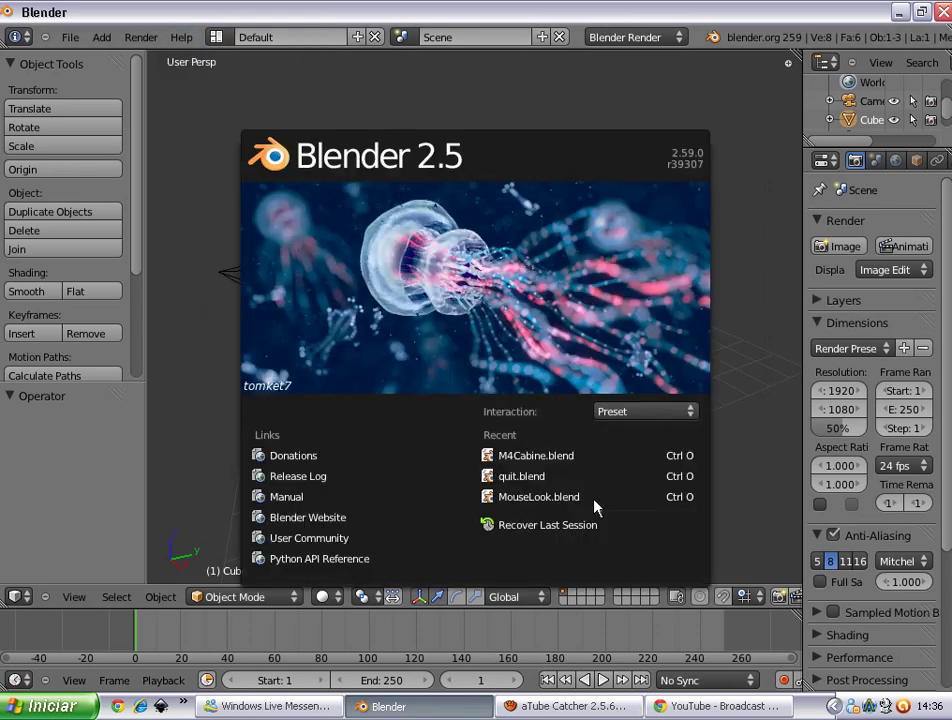
pyautogui.click(568, 706)
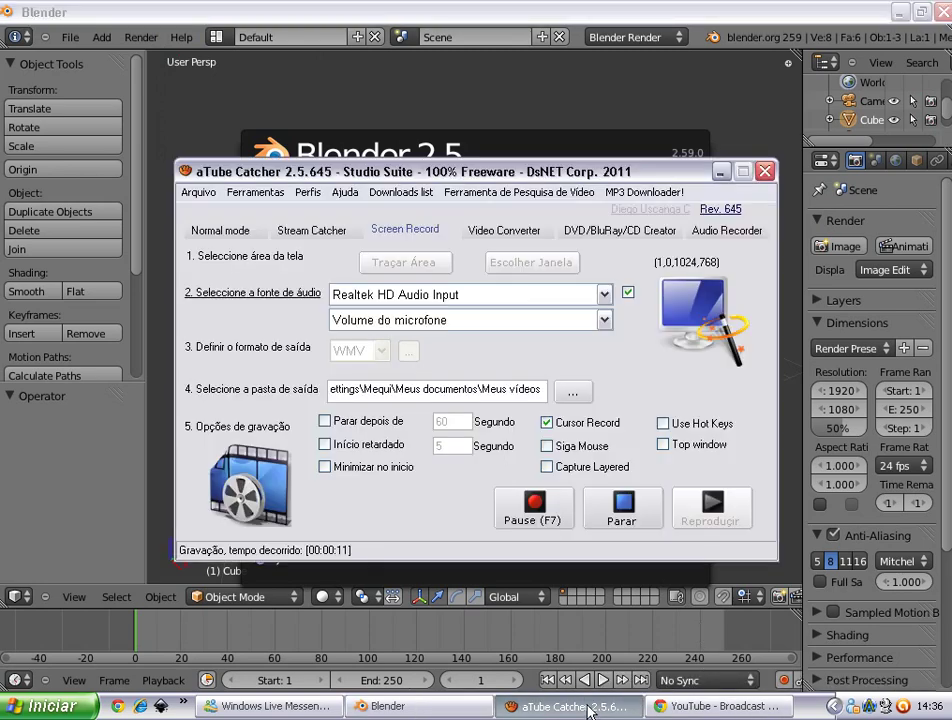
pyautogui.click(588, 706)
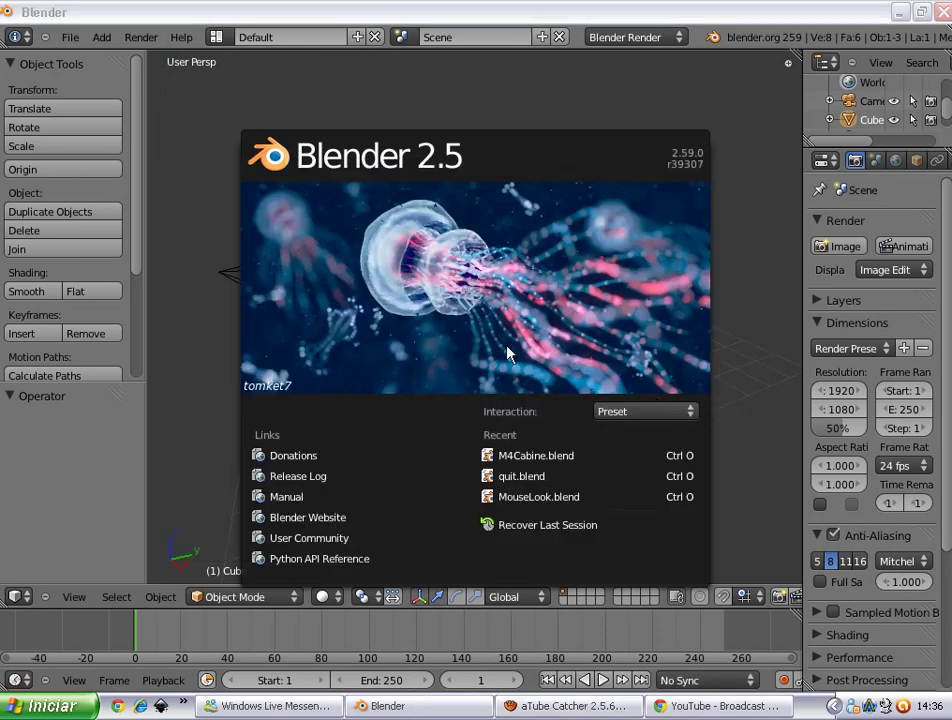
pyautogui.click(468, 306)
# - Show the scene from the top and switch the screen layout to Game Logic
pyautogui.scroll(-3, 470, 312)
pyautogui.scroll(3, 470, 313)
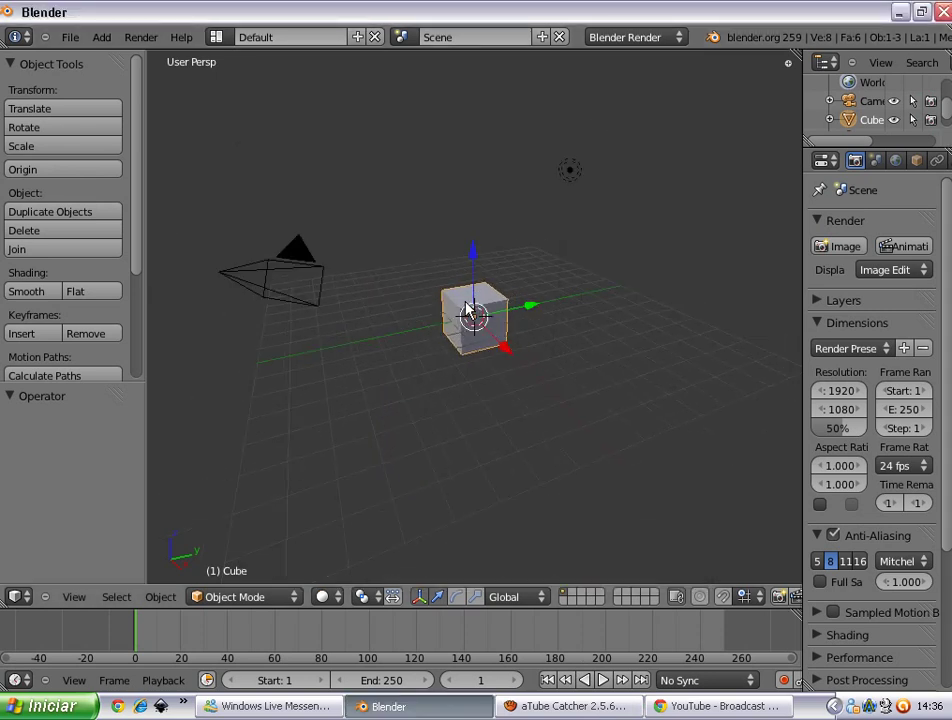
pyautogui.press('KP_7')
pyautogui.click(216, 37)
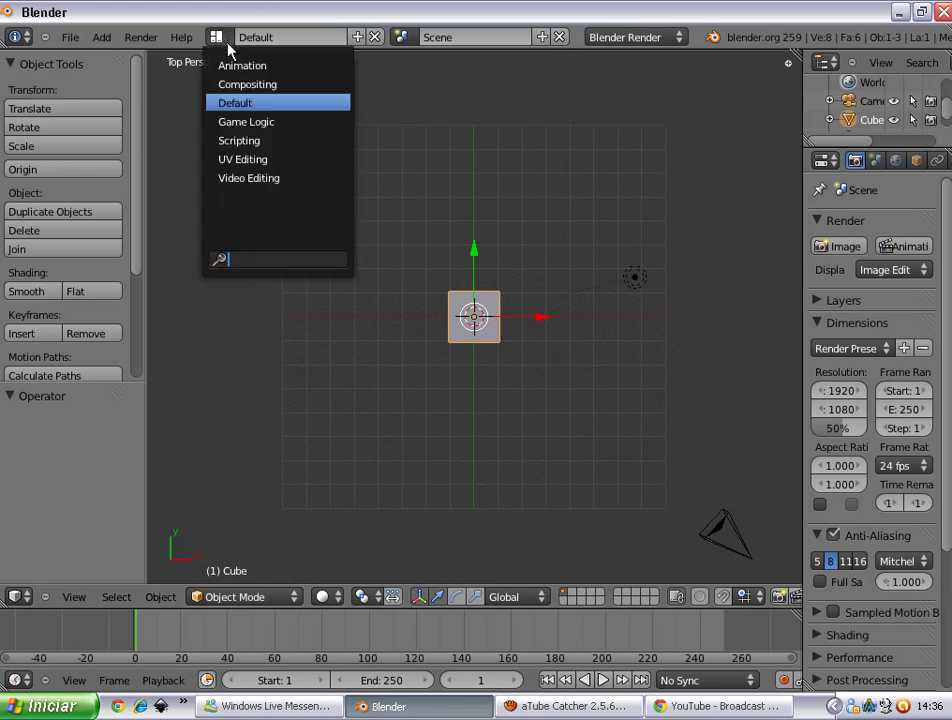
pyautogui.click(242, 121)
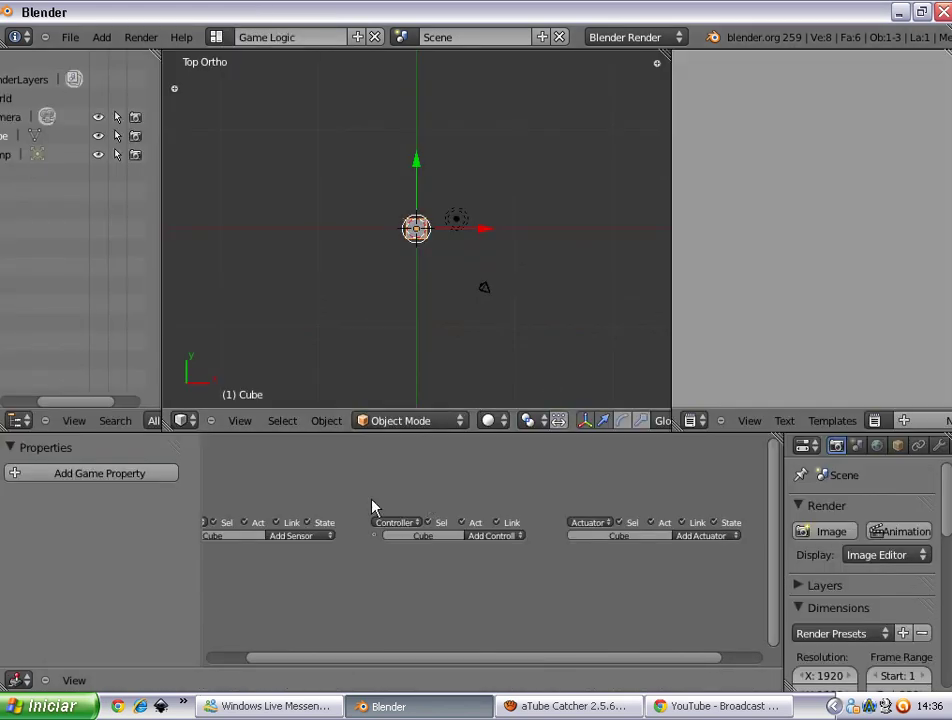
# - Add a plane mesh at the scene centre and scale it up to about ten times the cube's width
pyautogui.scroll(2, 432, 263)
pyautogui.hotkey('shift', 's')
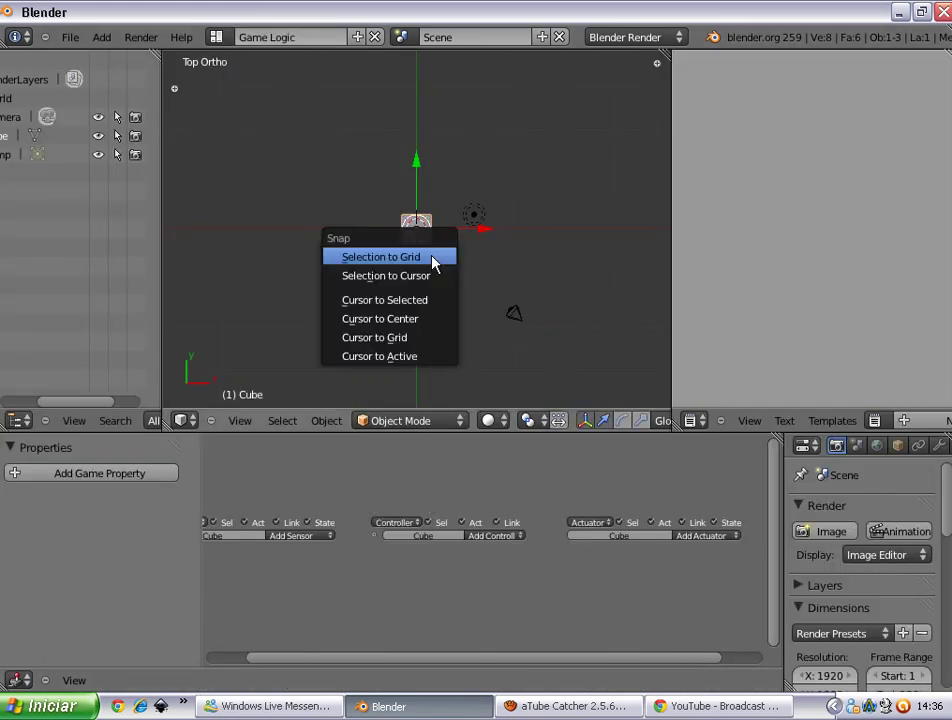
pyautogui.hotkey('shift', 'a')
pyautogui.moveTo(506, 279)
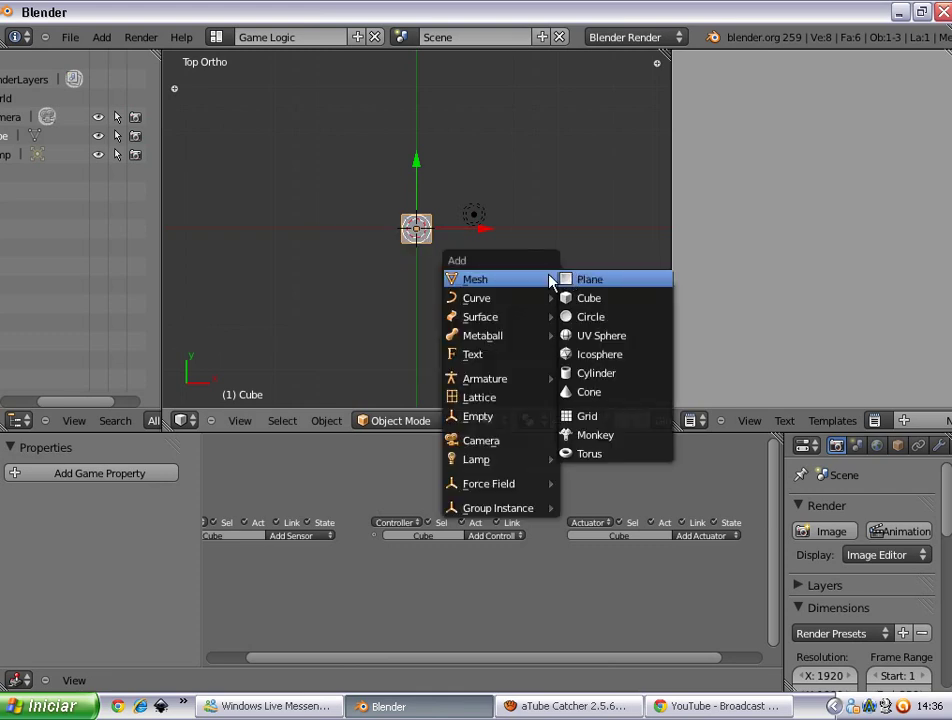
pyautogui.click(566, 281)
pyautogui.press('s')
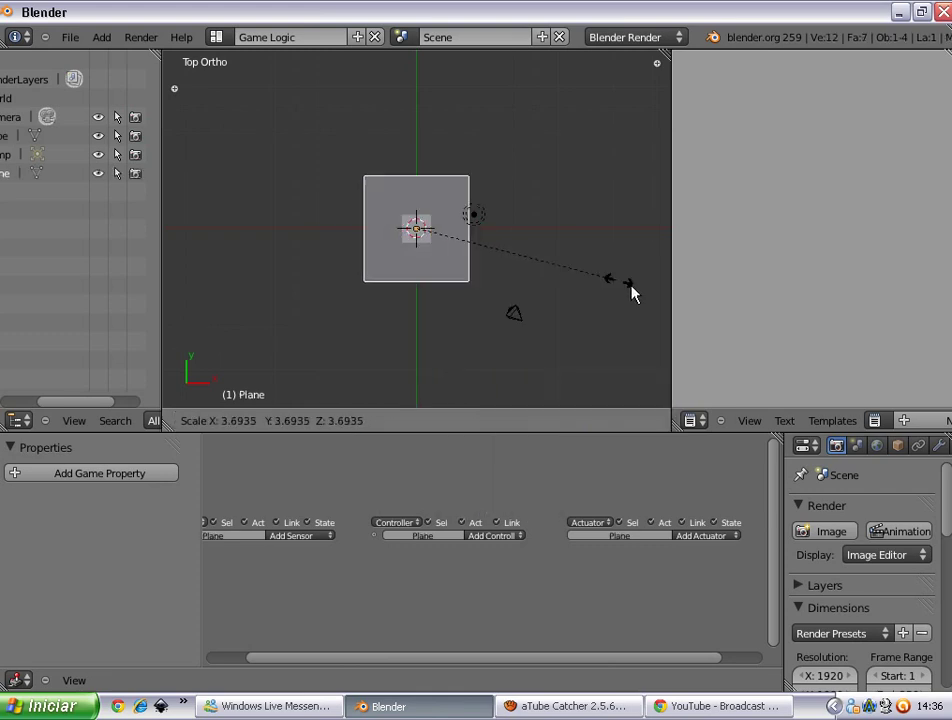
pyautogui.click(631, 291)
pyautogui.press('s')
pyautogui.click(528, 276)
# - In the front view, move the plane down along the Z axis to the cube's underside
pyautogui.press('KP_1')
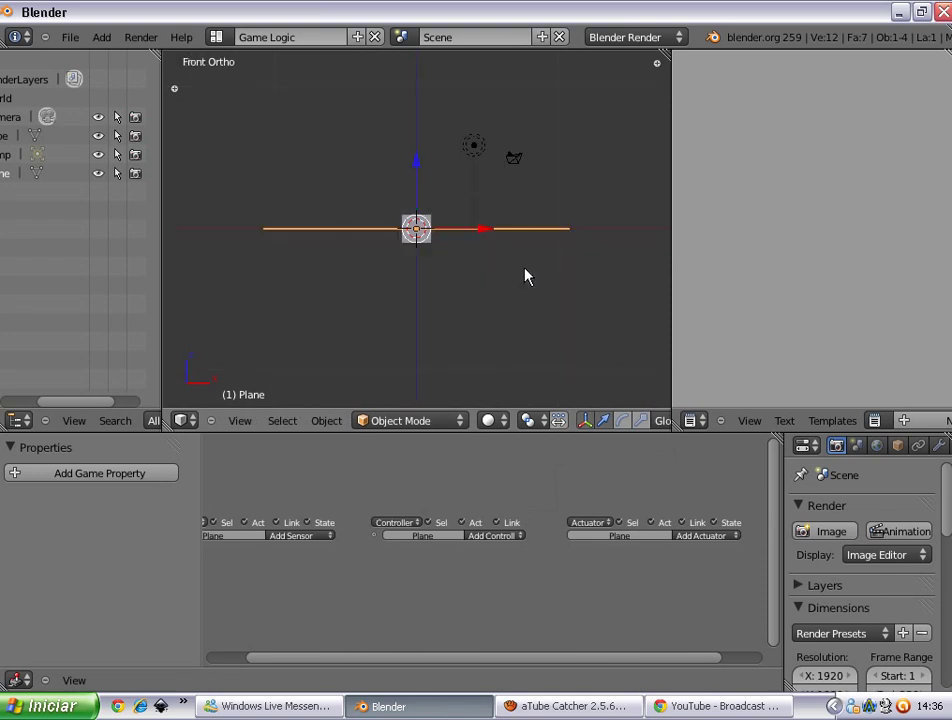
pyautogui.press('g')
pyautogui.press('z')
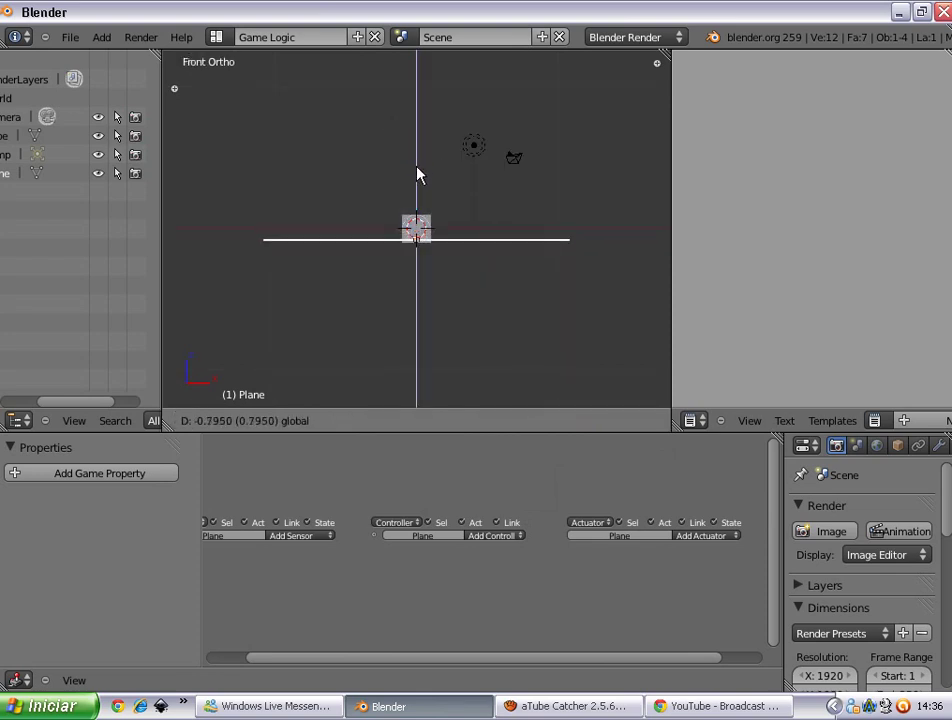
pyautogui.click(421, 182)
# - Display the cube's physics properties in place of the empty text editor and set the render engine to Blender Game
pyautogui.rightClick(421, 227)
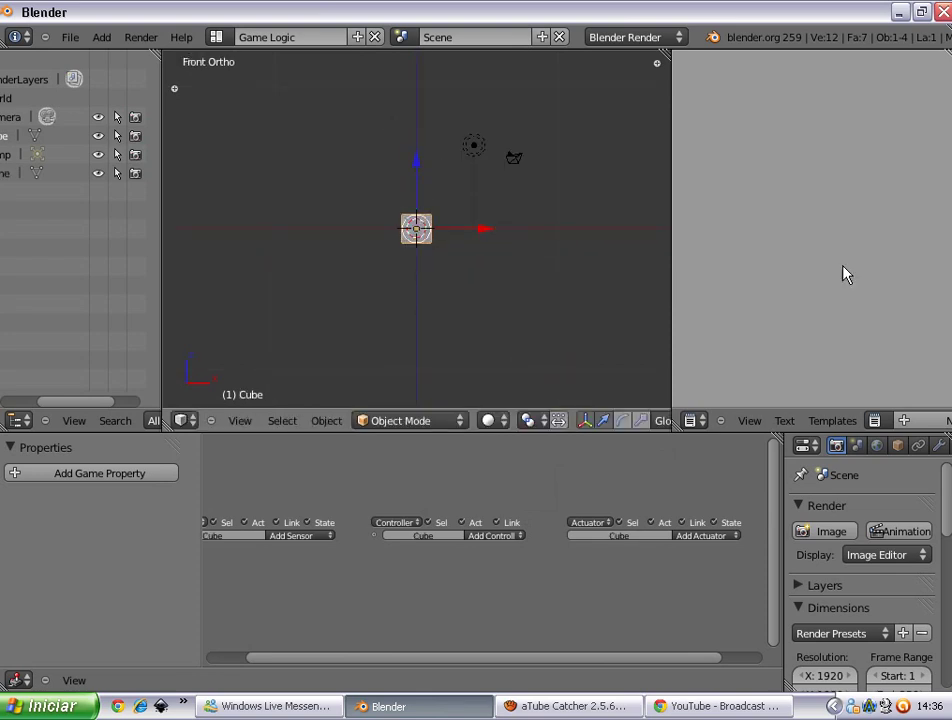
pyautogui.click(690, 420)
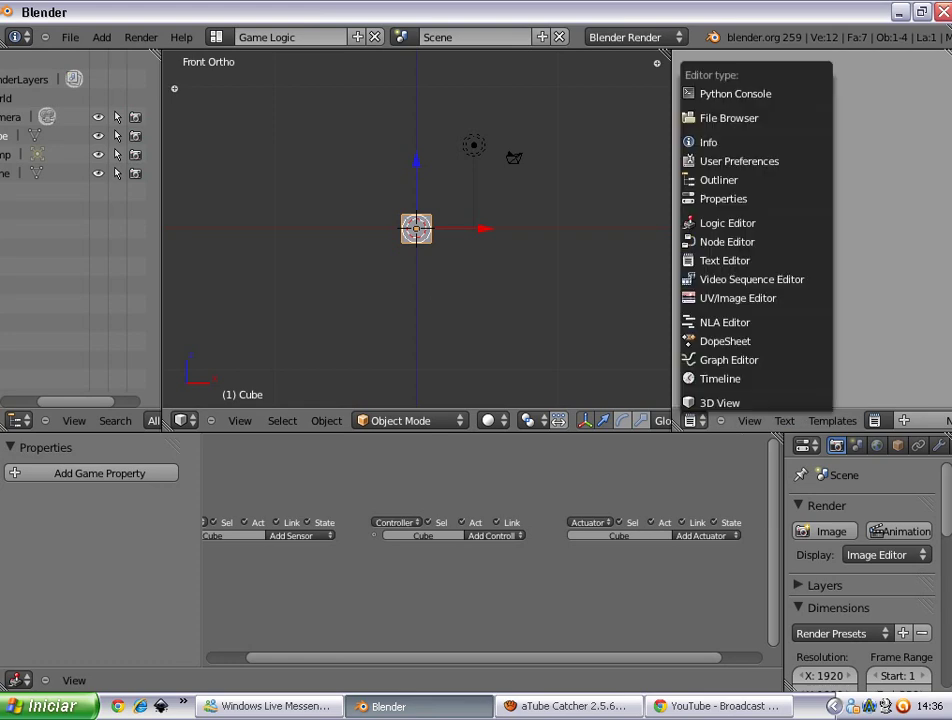
pyautogui.click(695, 205)
pyautogui.click(929, 62)
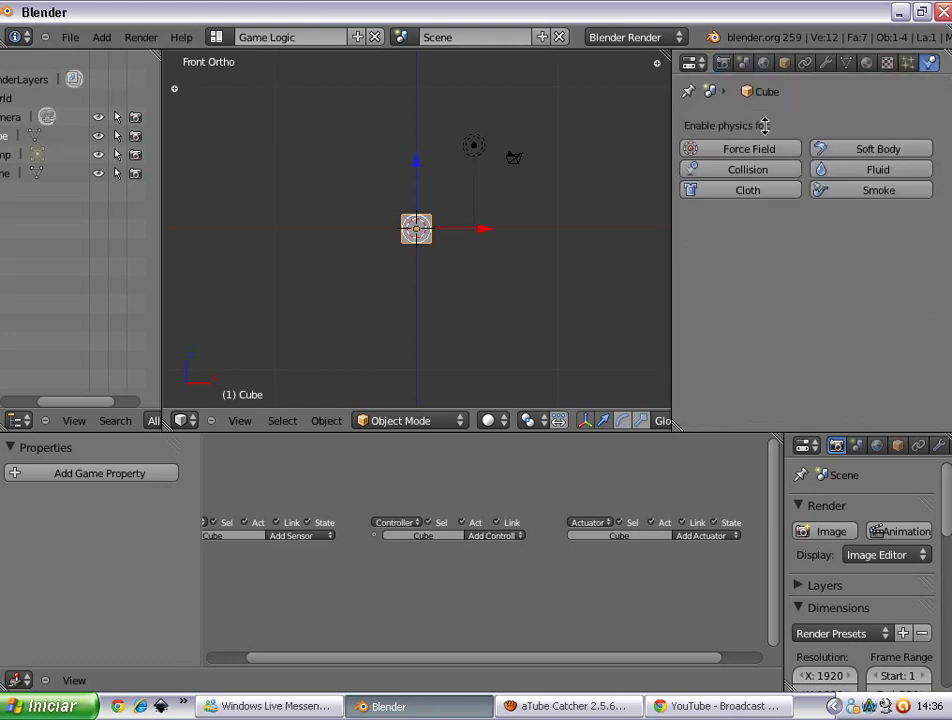
pyautogui.click(665, 37)
pyautogui.click(665, 78)
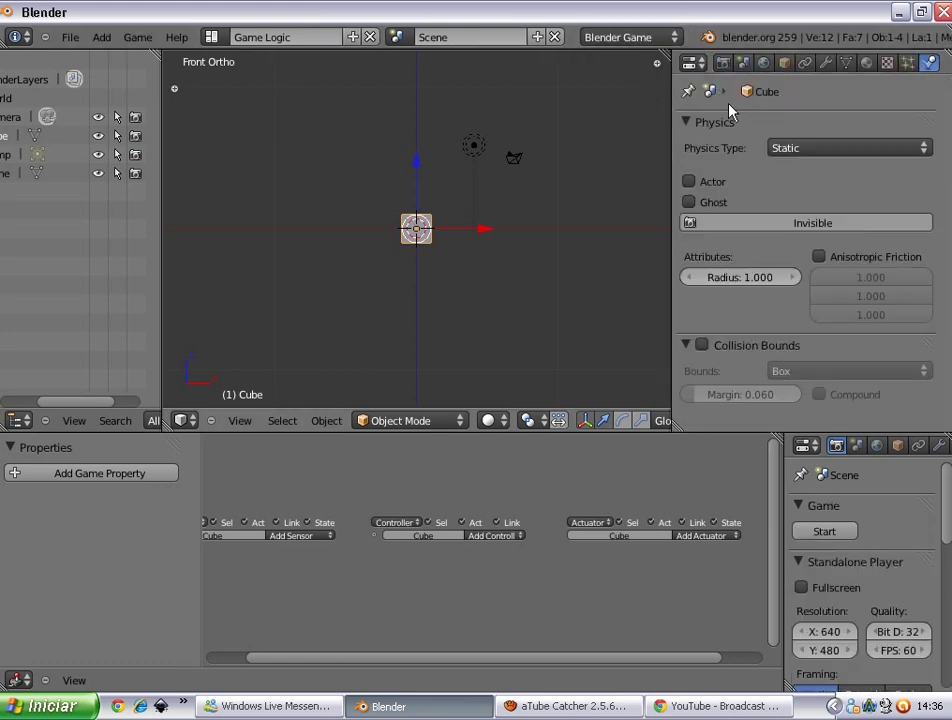
# - Set the cube's physics type to Dynamic and display the 3D view in wireframe
pyautogui.click(846, 152)
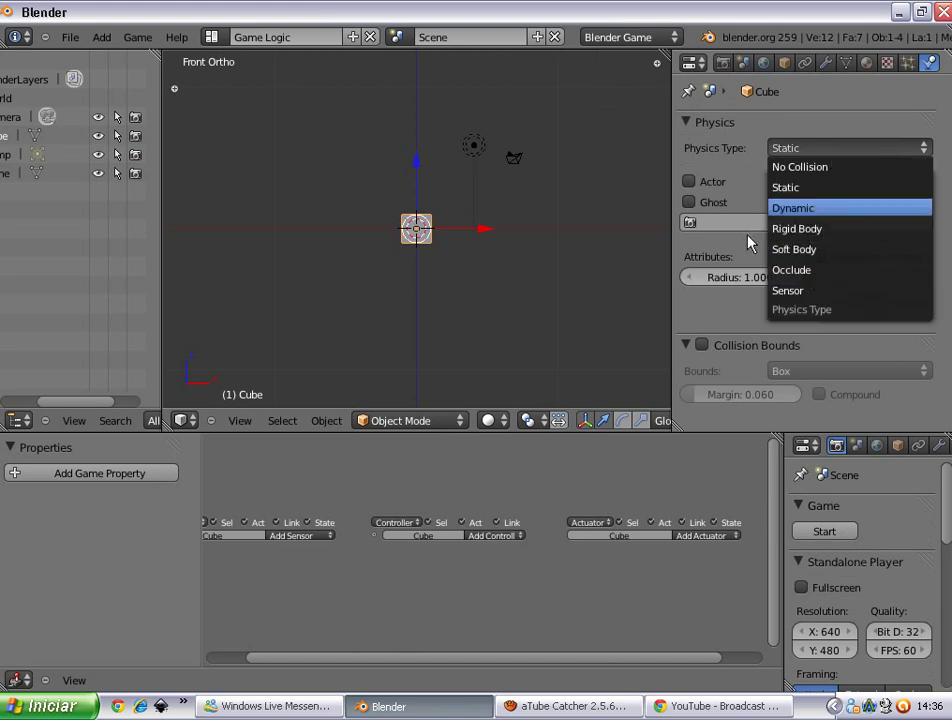
pyautogui.click(812, 209)
pyautogui.scroll(5, 408, 242)
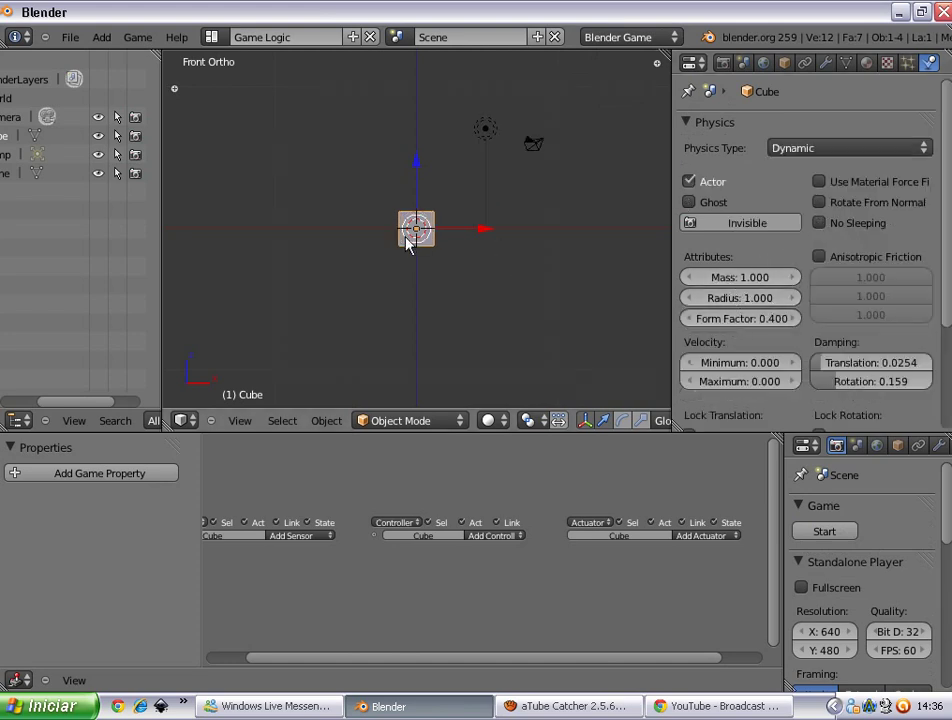
pyautogui.press('z')
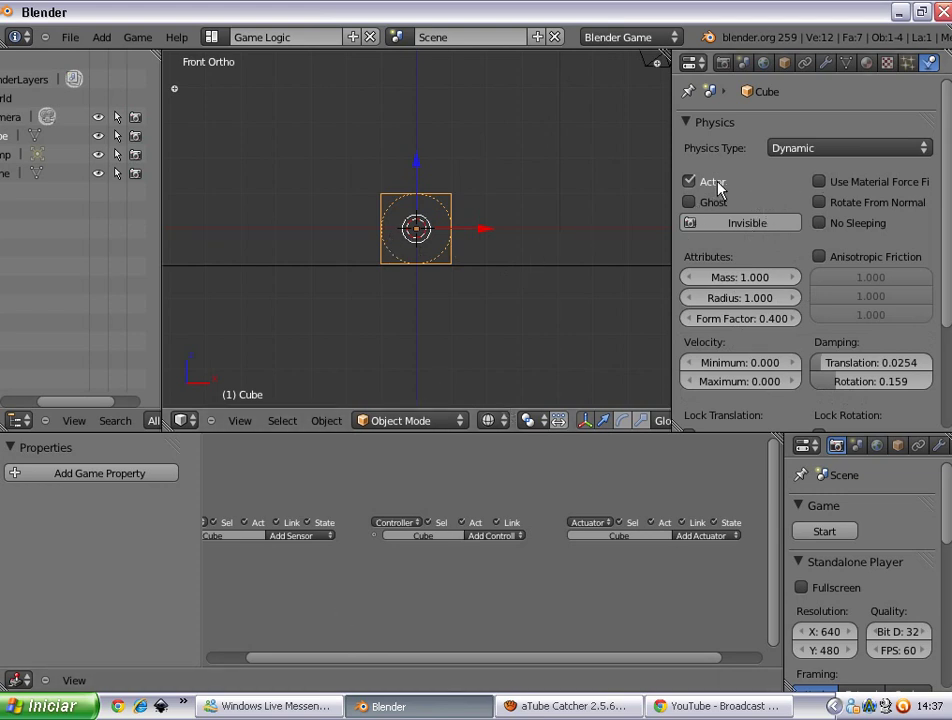
# - Change the cube's physics type to Static
pyautogui.click(810, 148)
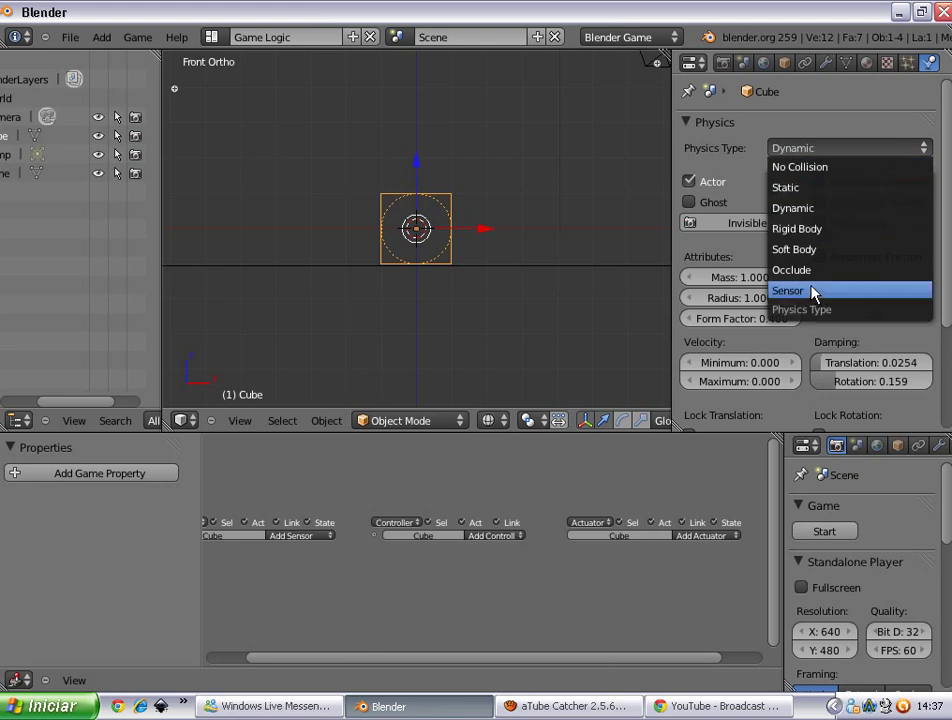
pyautogui.click(800, 187)
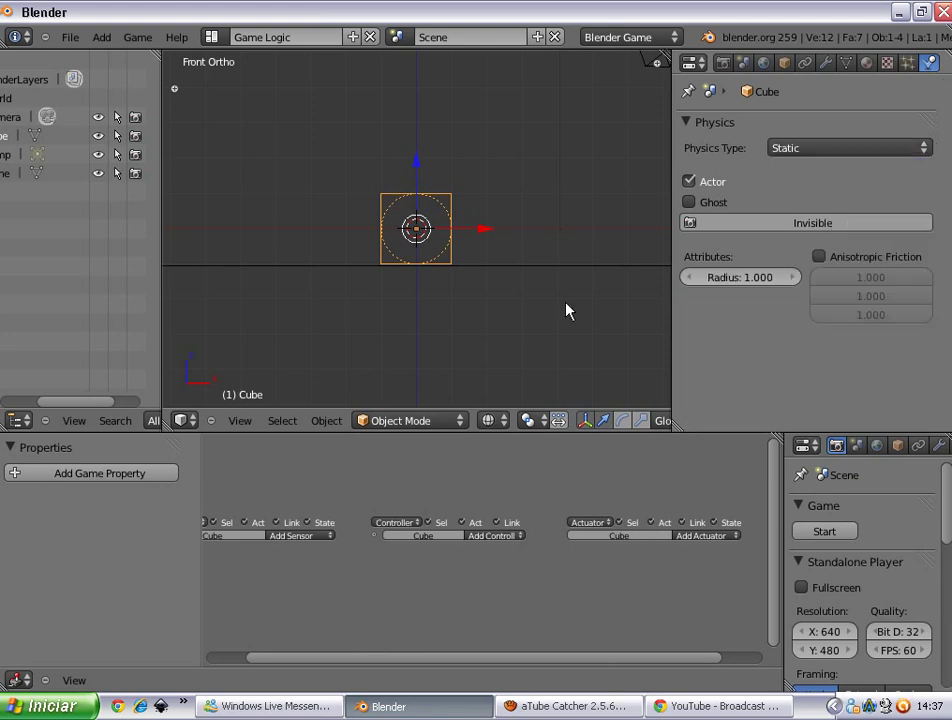
# - Add a Keyboard sensor to the cube, assign the W key to it and collapse its settings
pyautogui.moveTo(324, 656); pyautogui.dragTo(284, 656)
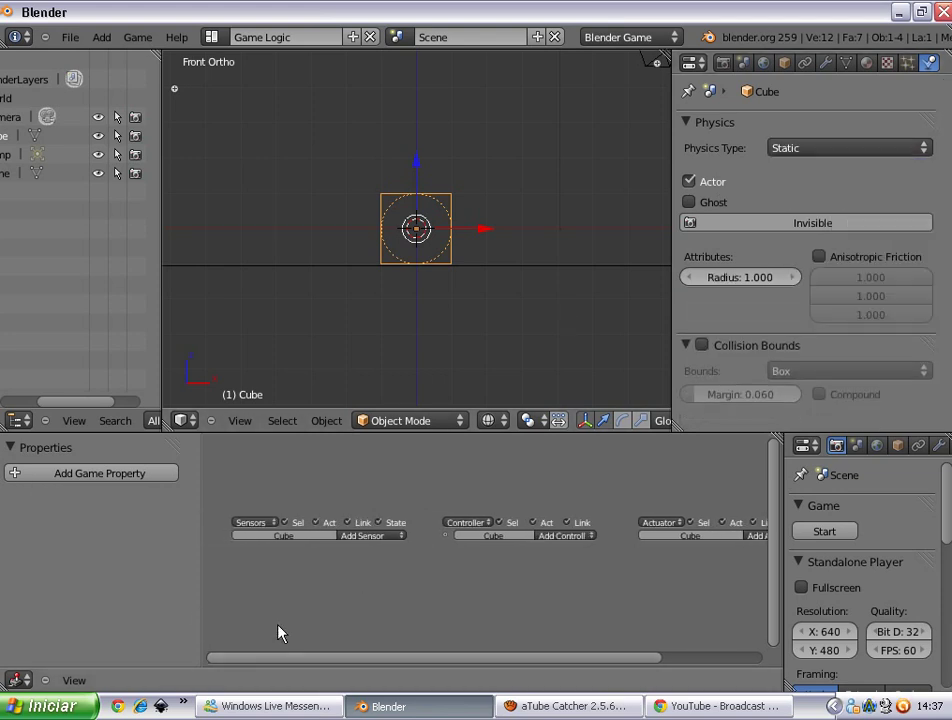
pyautogui.click(372, 537)
pyautogui.click(395, 470)
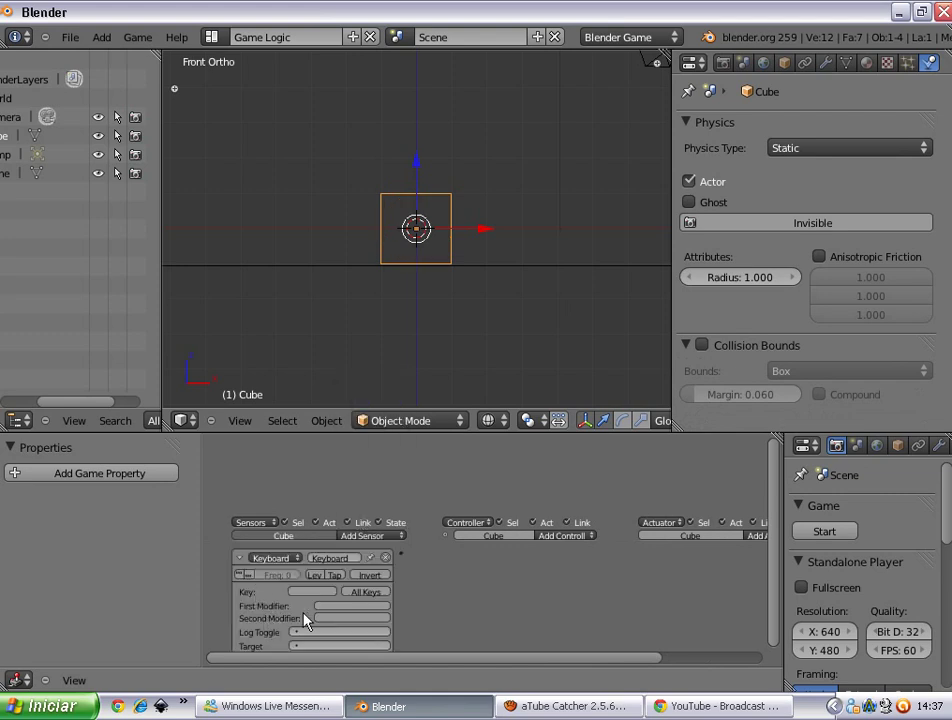
pyautogui.click(312, 592)
pyautogui.press('w')
pyautogui.click(238, 560)
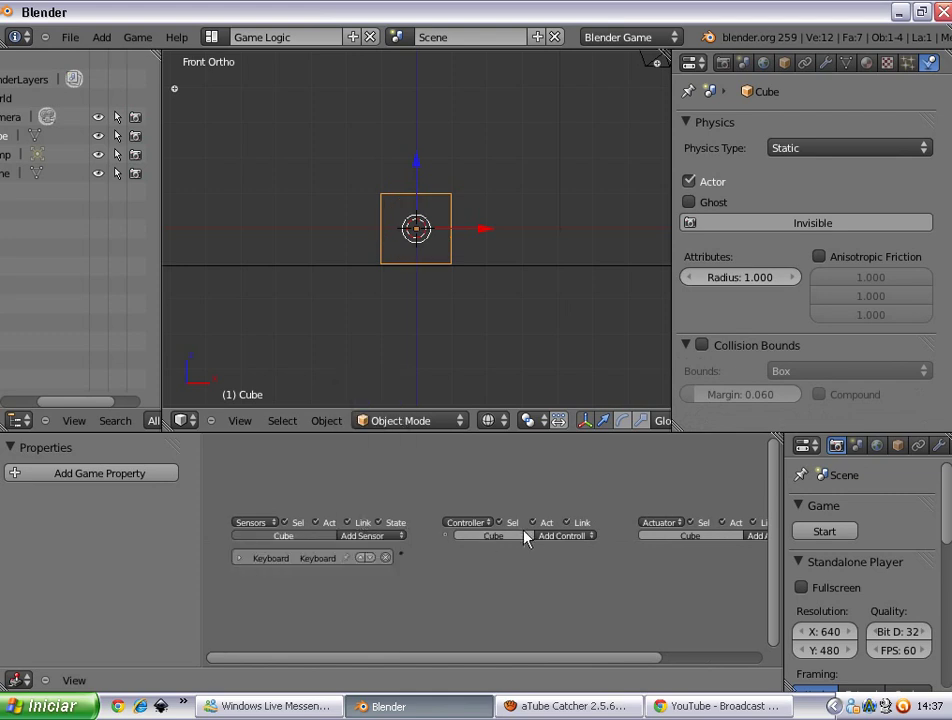
# - Add an And controller to the cube and link the first Keyboard sensor to it
pyautogui.click(553, 540)
pyautogui.click(565, 547)
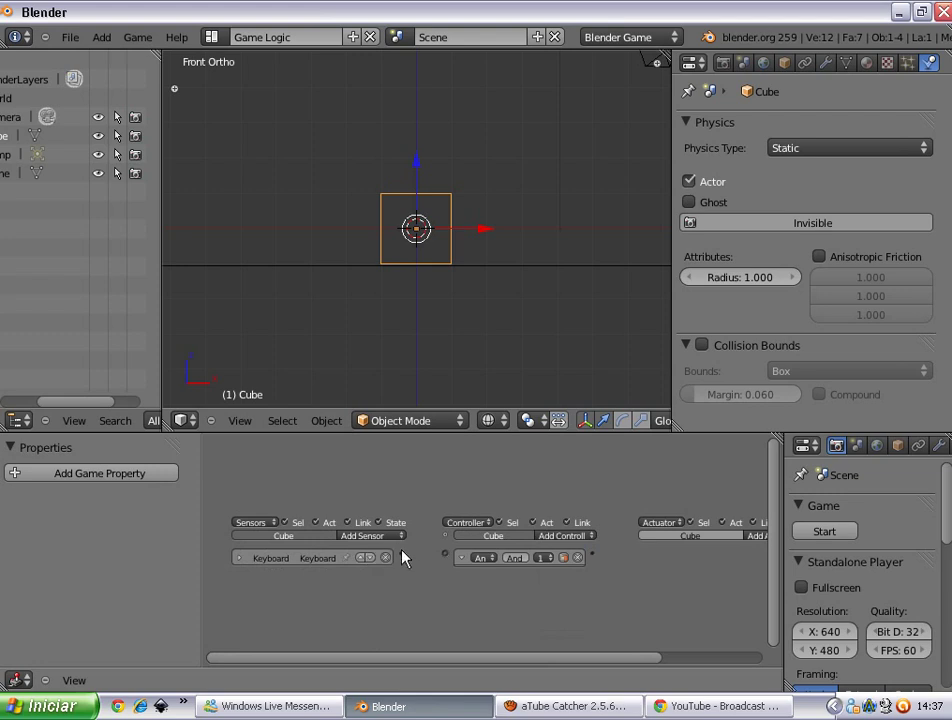
pyautogui.moveTo(447, 560); pyautogui.dragTo(447, 557)
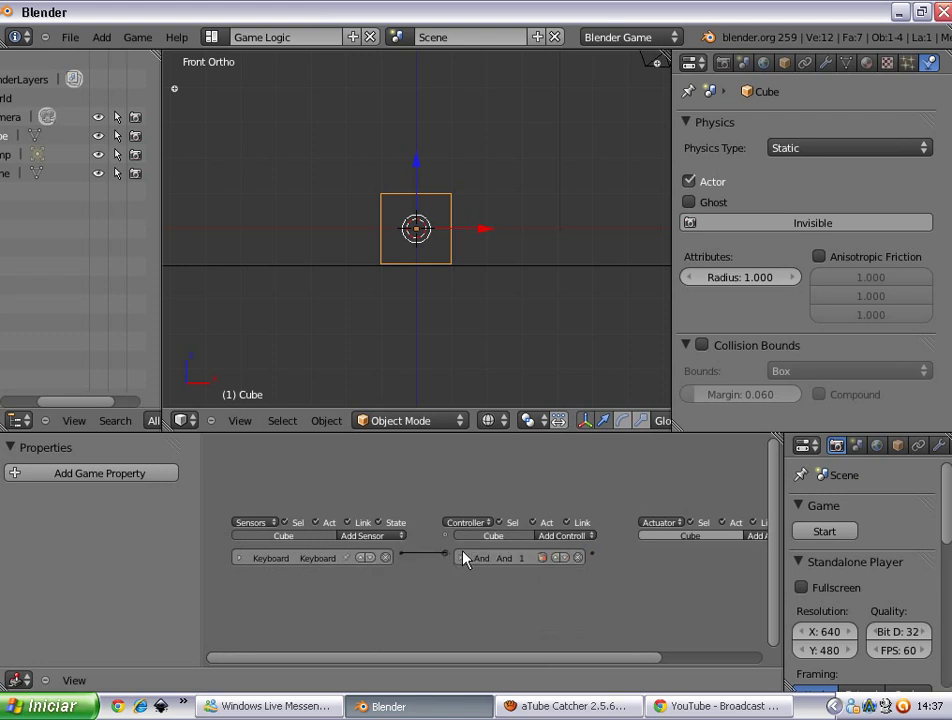
# - Add two more Keyboard sensors to the cube and collapse the settings of each
pyautogui.click(385, 537)
pyautogui.click(378, 469)
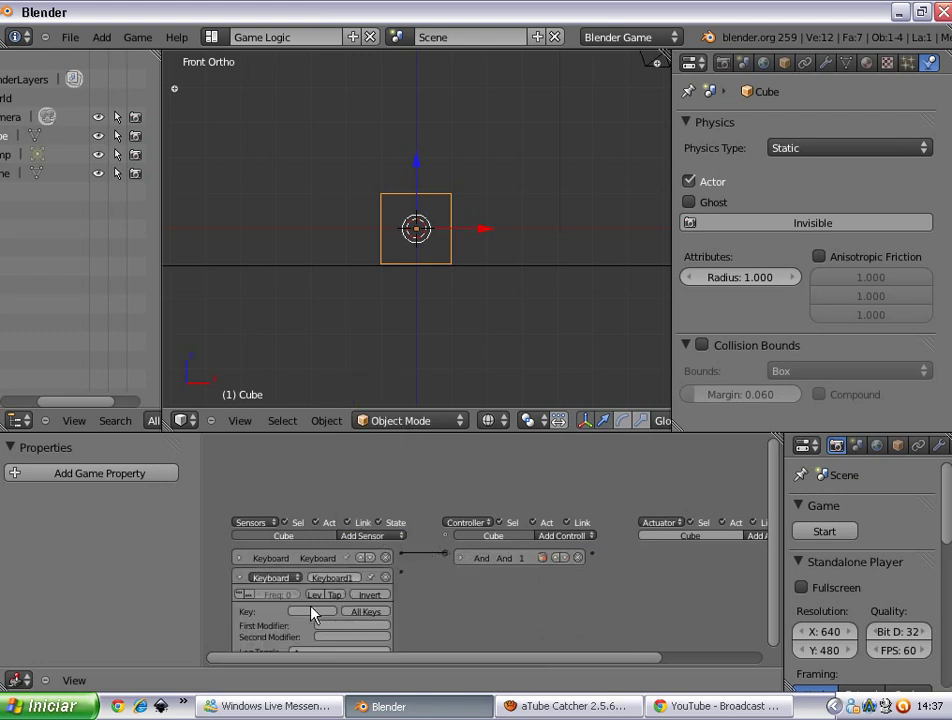
pyautogui.click(240, 578)
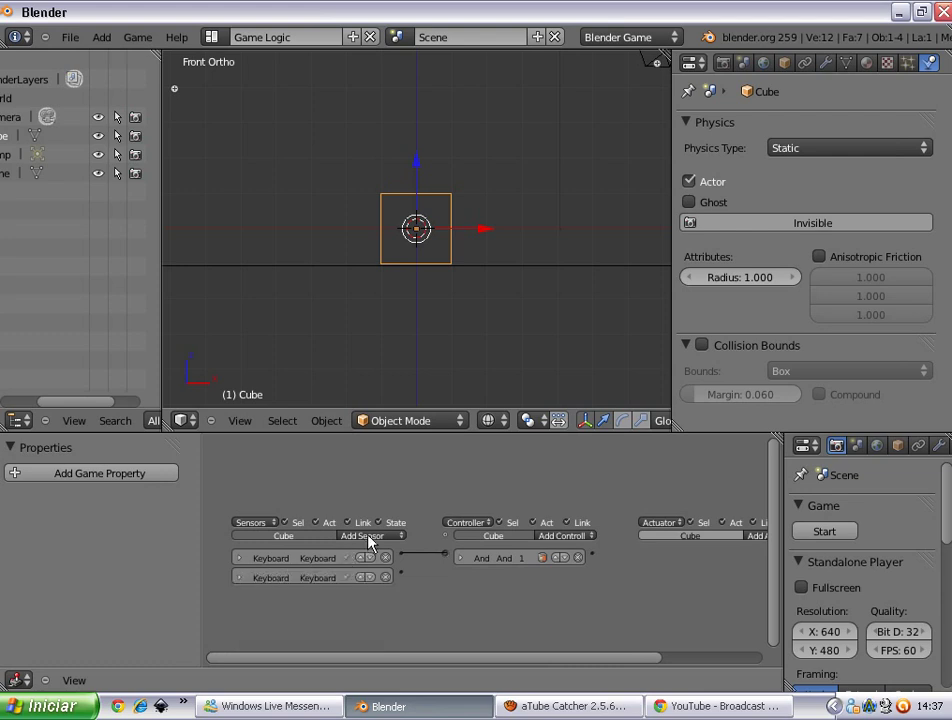
pyautogui.click(369, 541)
pyautogui.click(378, 469)
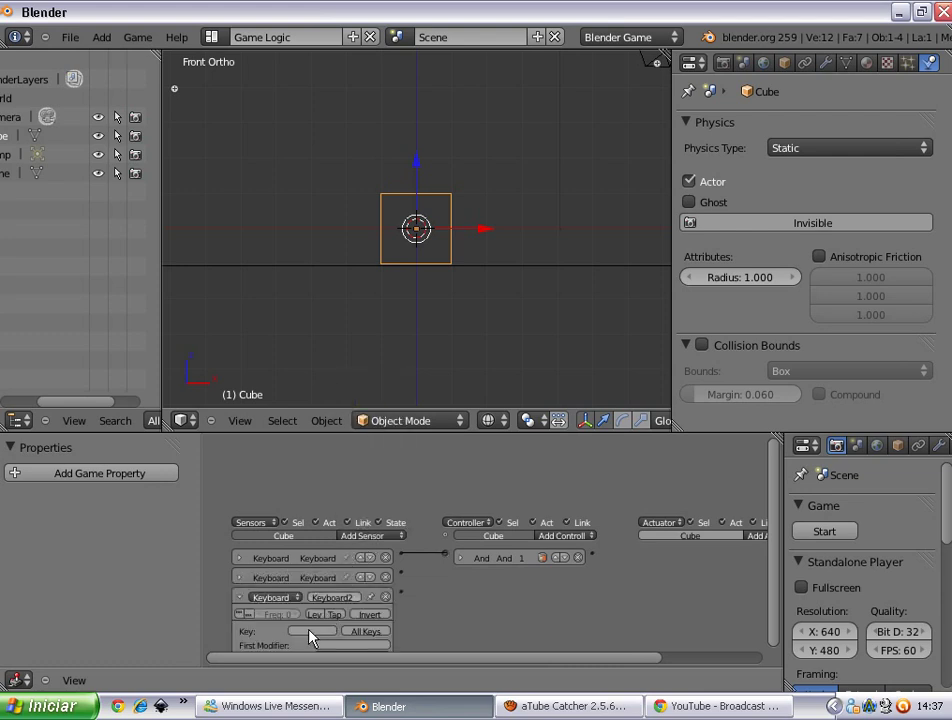
pyautogui.click(240, 597)
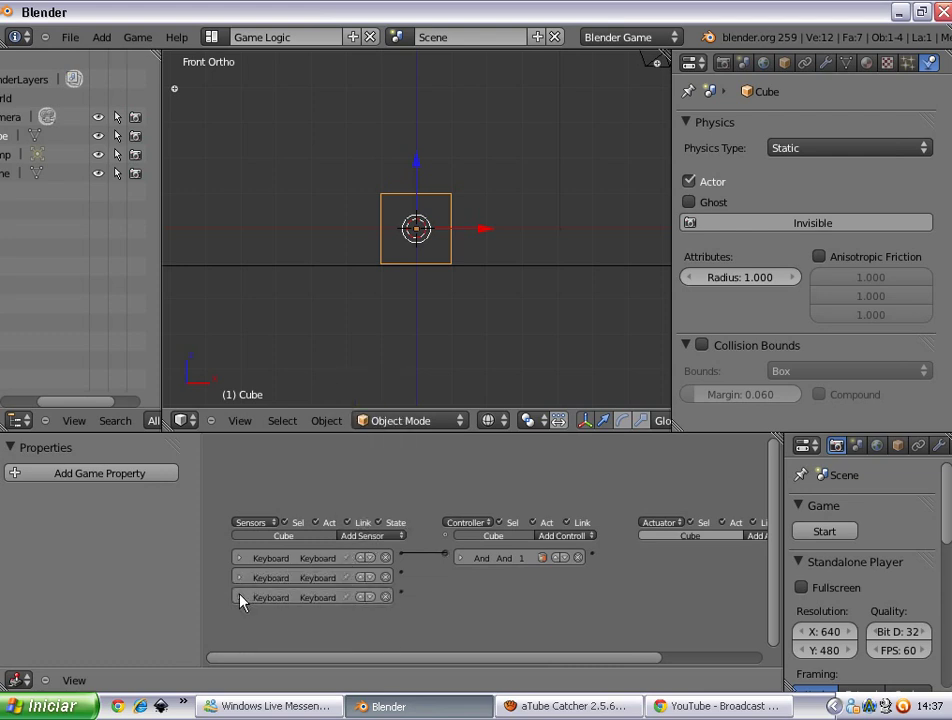
# - Add two more And controllers to the cube and link the second and third Keyboard sensors to them
pyautogui.click(588, 537)
pyautogui.click(585, 546)
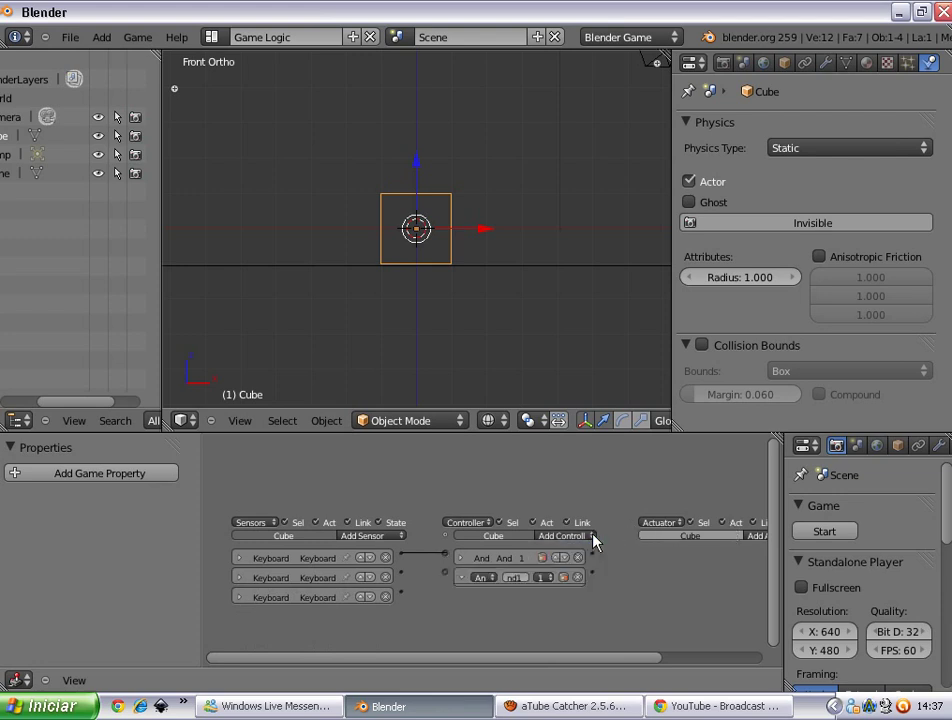
pyautogui.click(592, 535)
pyautogui.click(584, 546)
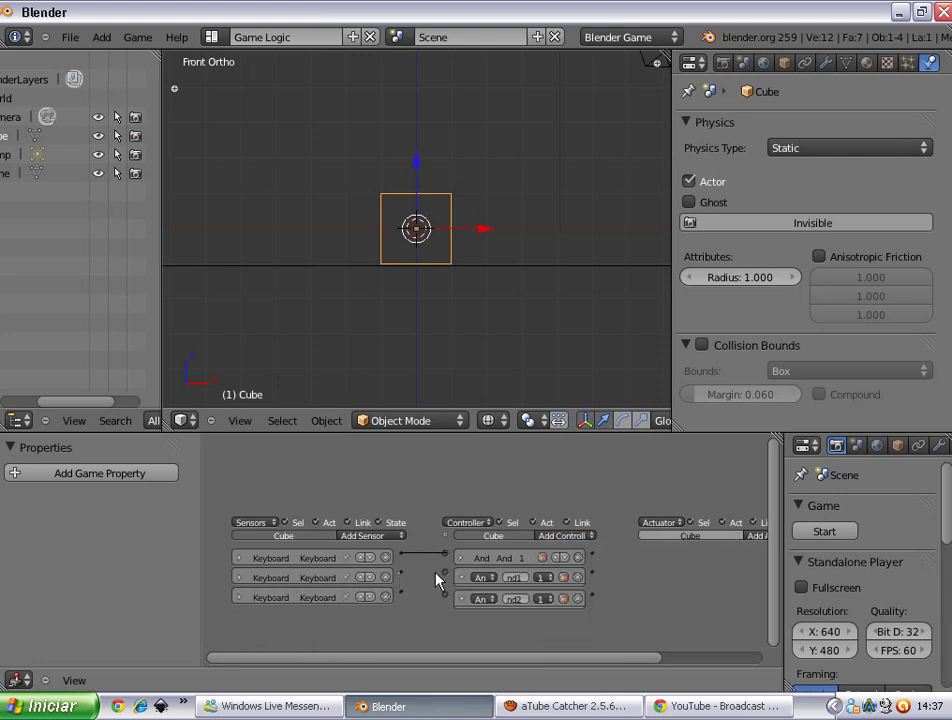
pyautogui.moveTo(447, 577); pyautogui.dragTo(459, 576)
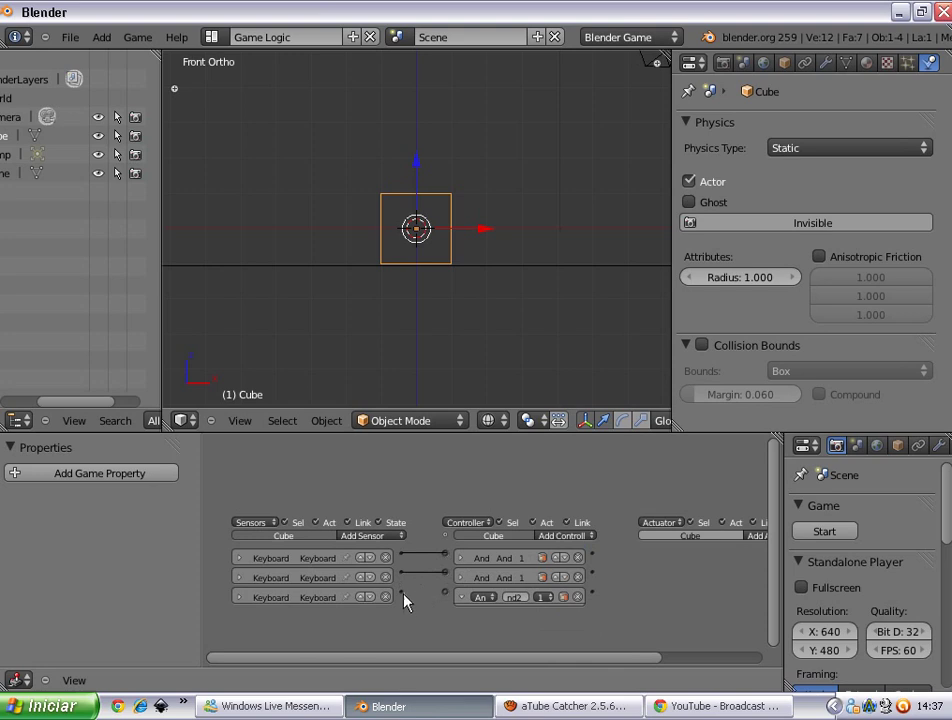
pyautogui.moveTo(403, 591); pyautogui.dragTo(460, 593)
pyautogui.moveTo(518, 662); pyautogui.dragTo(622, 572)
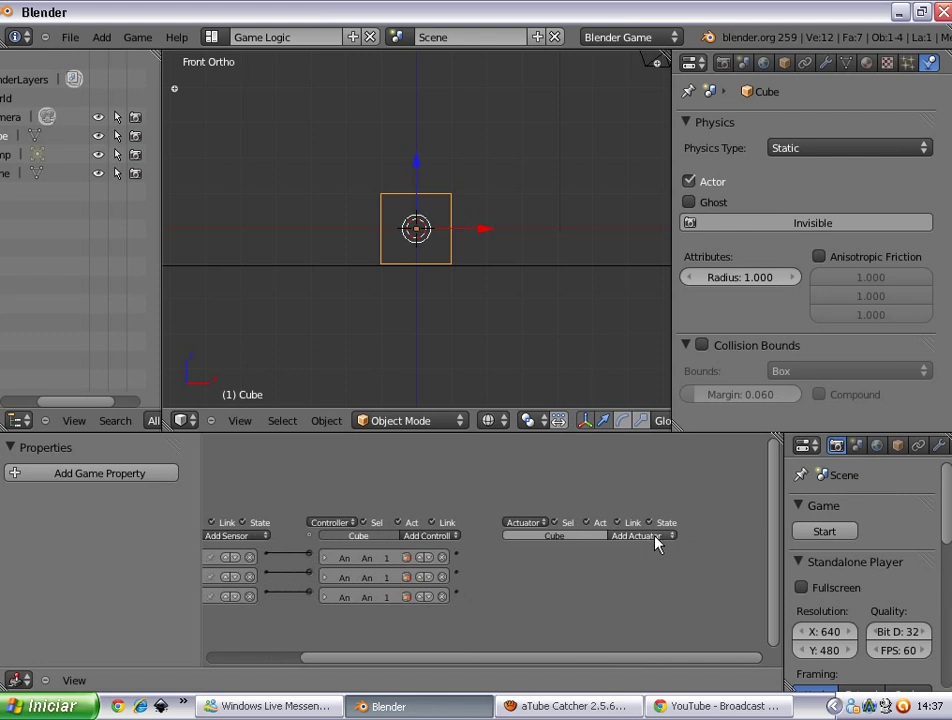
pyautogui.click(658, 538)
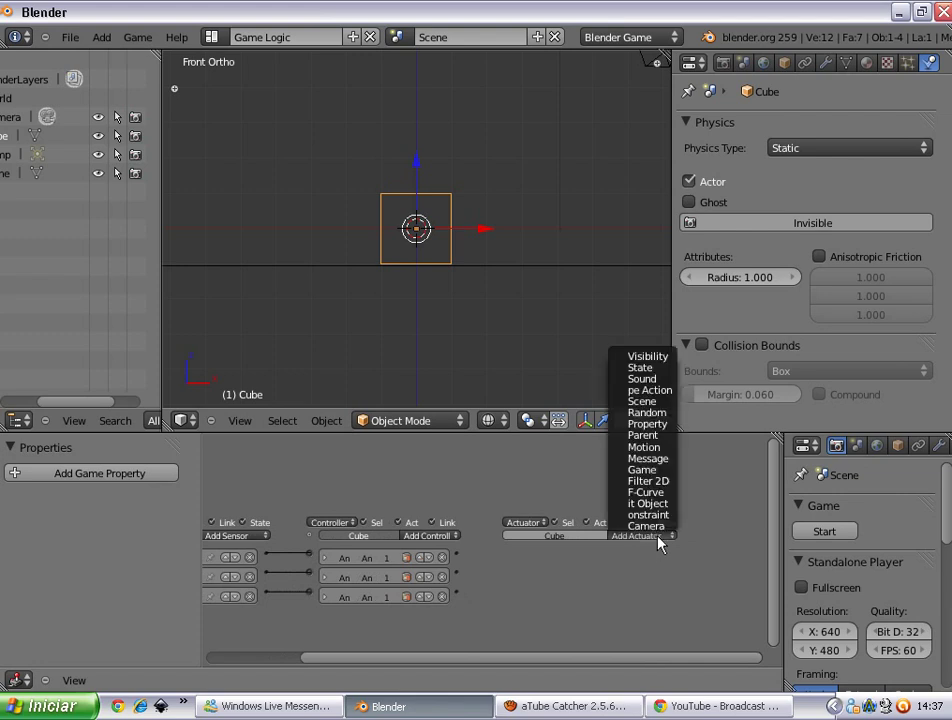
pyautogui.click(645, 435)
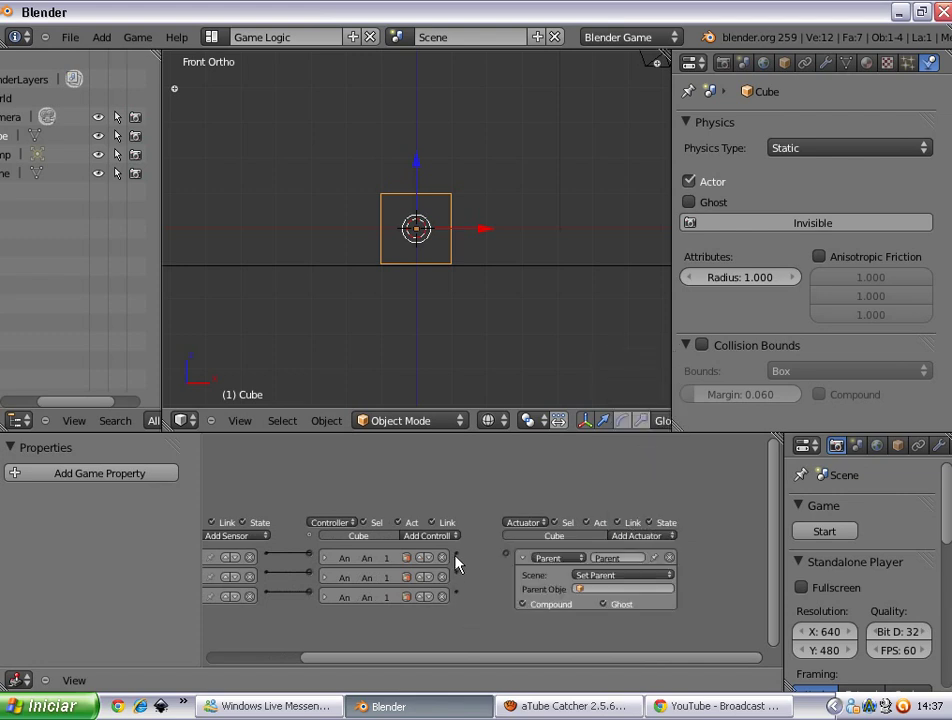
pyautogui.click(667, 557)
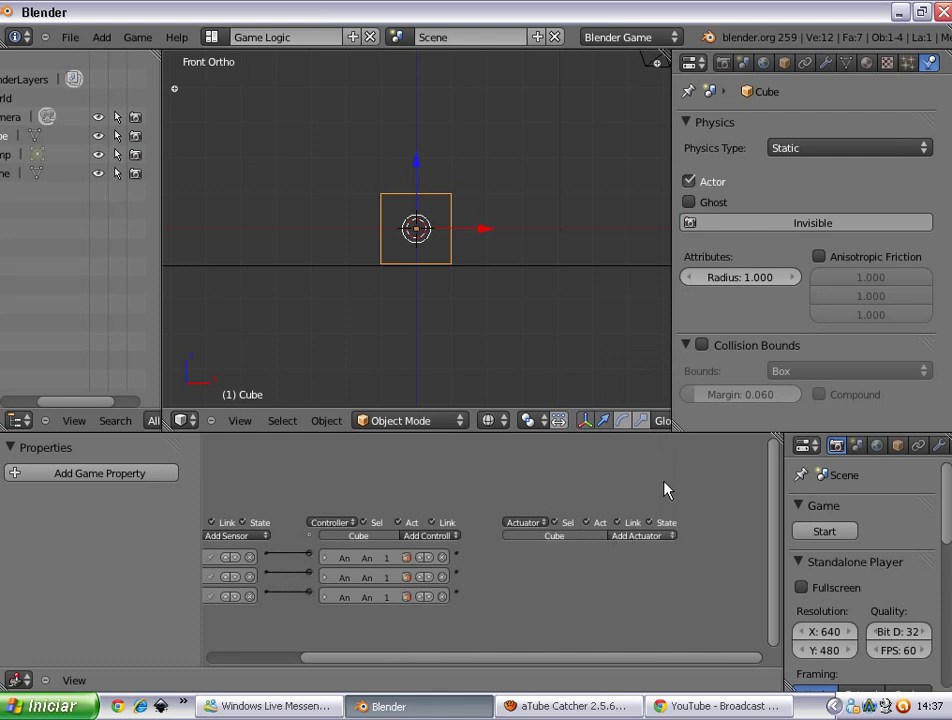
# - Add a Motion actuator to the cube and link the first And controller to it
pyautogui.click(650, 536)
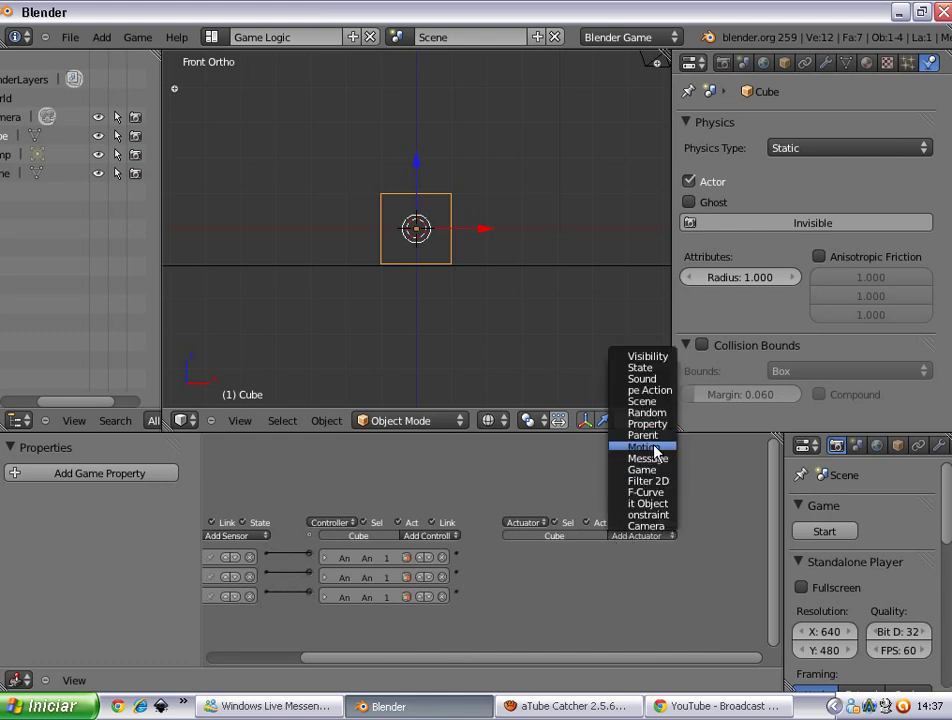
pyautogui.click(655, 447)
pyautogui.moveTo(459, 553); pyautogui.dragTo(512, 553)
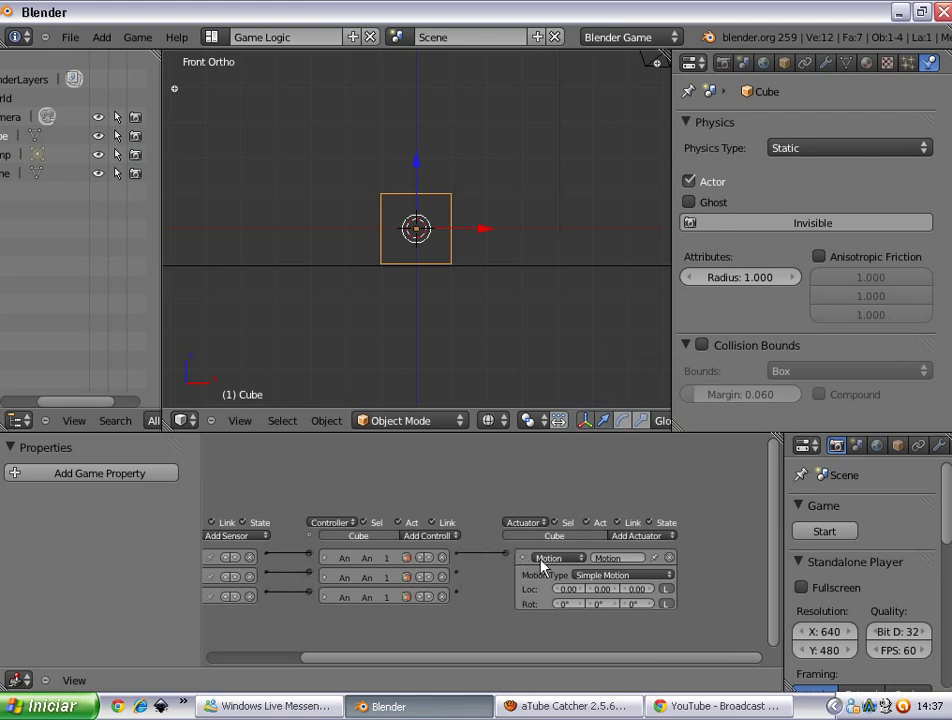
# - Try moving the cube along the X axis, undo the move and check the axis orientation by rotating the view
pyautogui.scroll(7, 570, 595)
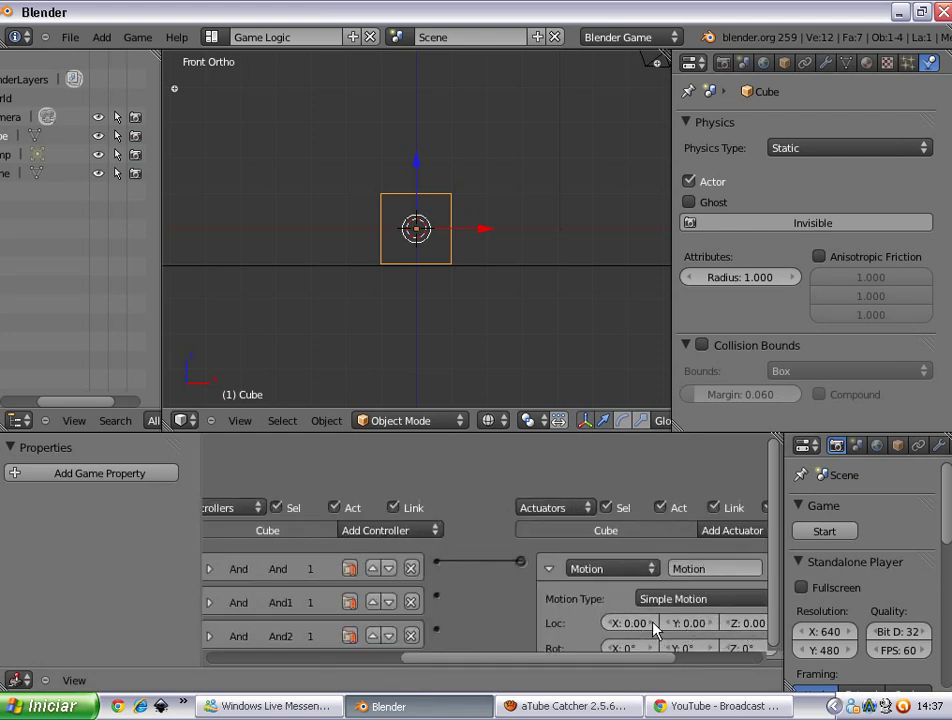
pyautogui.scroll(-2, 555, 281)
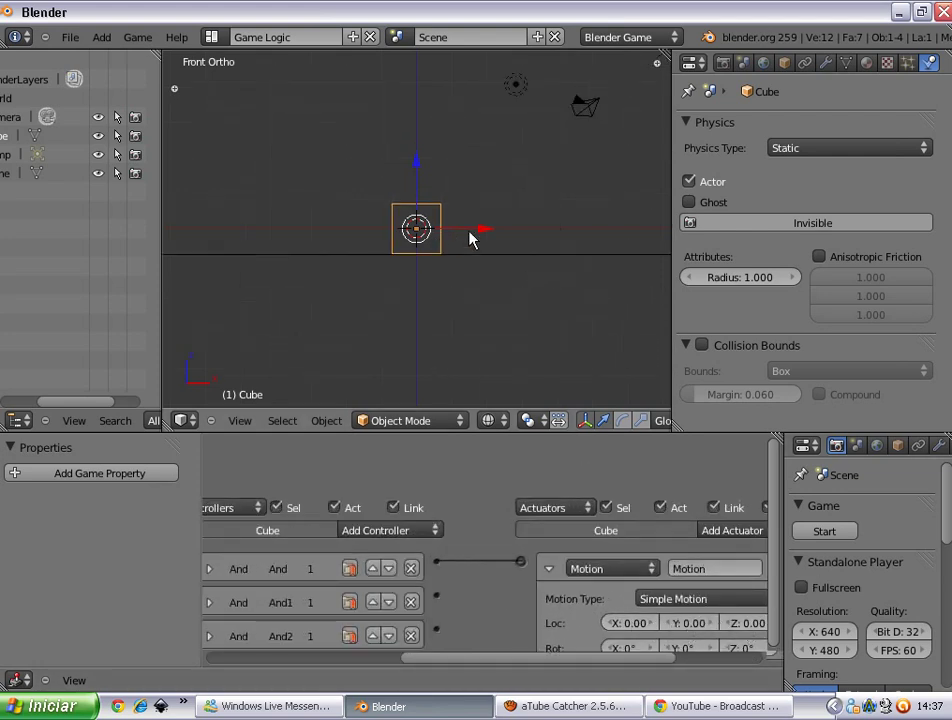
pyautogui.moveTo(498, 237); pyautogui.dragTo(525, 237)
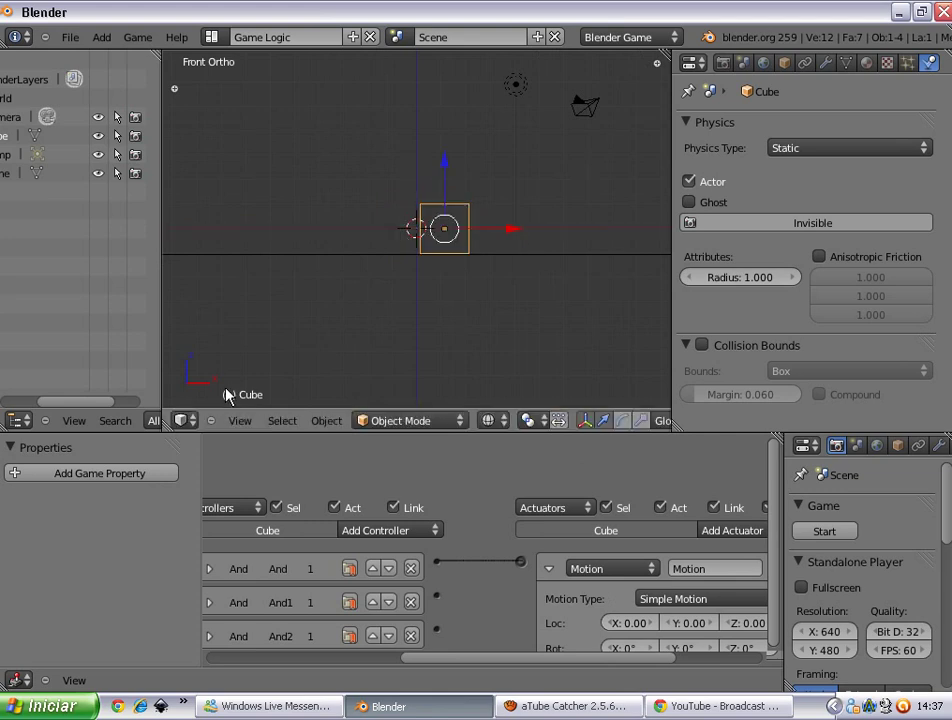
pyautogui.hotkey('ctrl', 'z')
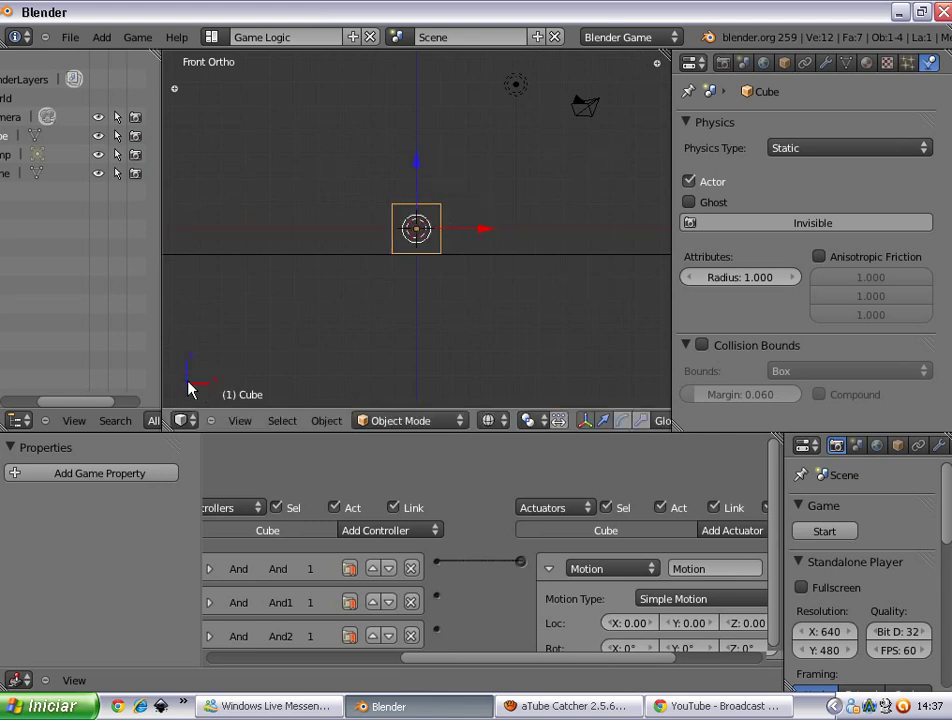
pyautogui.press('KP_6')
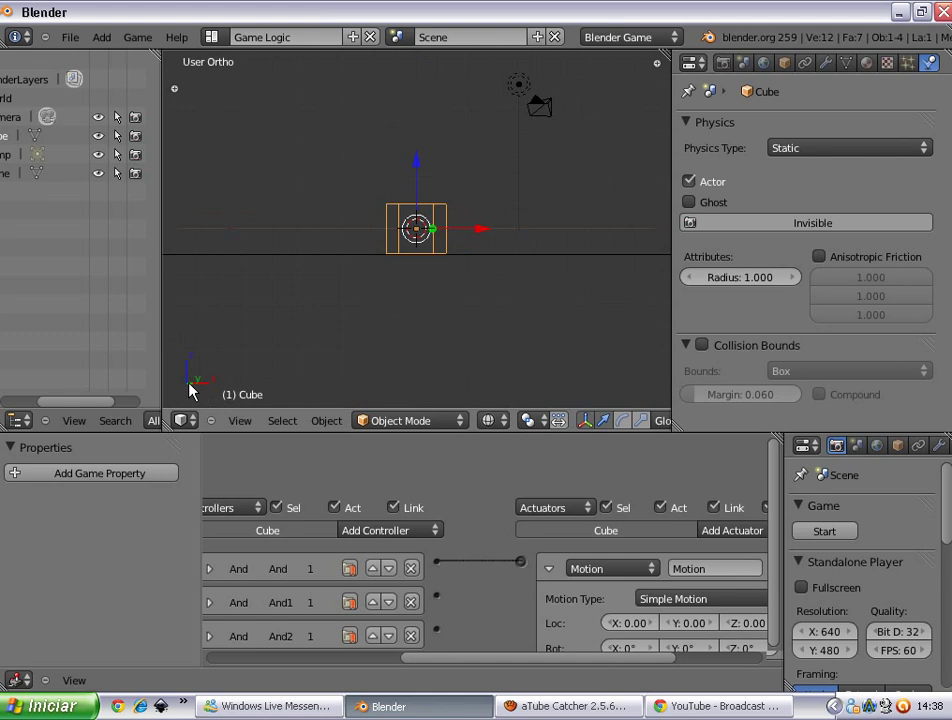
pyautogui.press('KP_6')
pyautogui.press('KP_4')
pyautogui.press('KP_6')
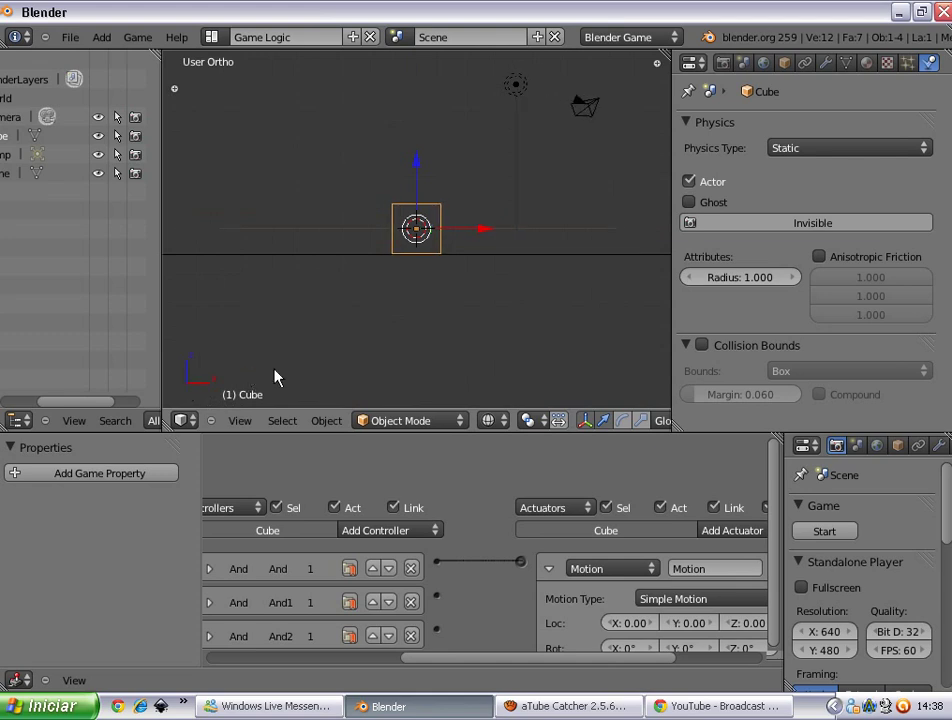
# - Set the first Motion actuator's X location to 0.20 and test the cube's movement in the running game
pyautogui.click(655, 623)
pyautogui.click(655, 623)
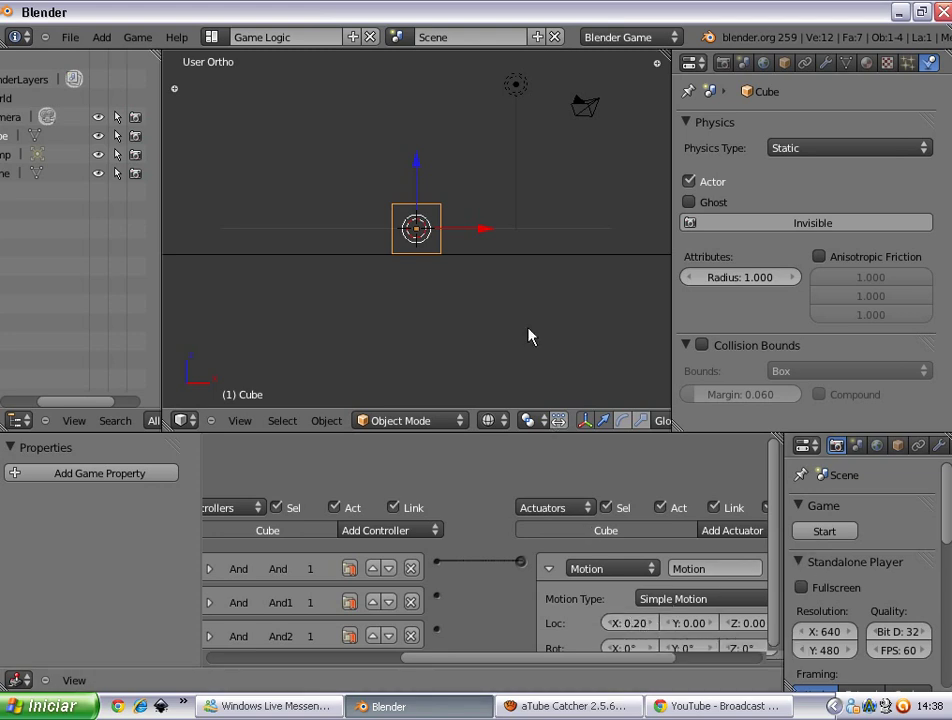
pyautogui.press('p')
pyautogui.press('Right')
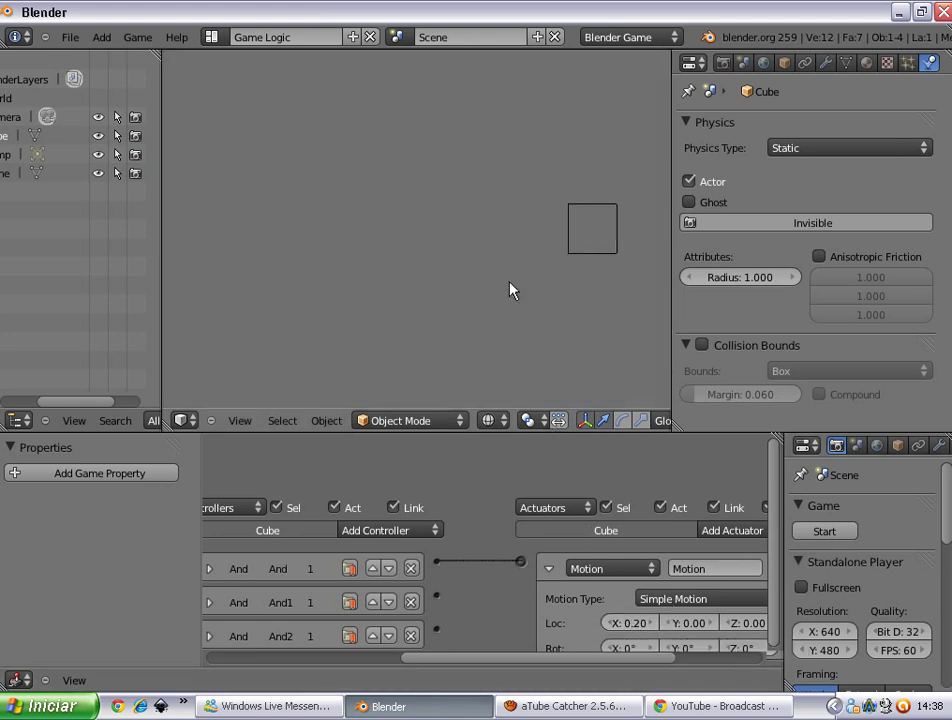
pyautogui.press('Escape')
pyautogui.scroll(-2, 509, 283)
pyautogui.scroll(1, 495, 291)
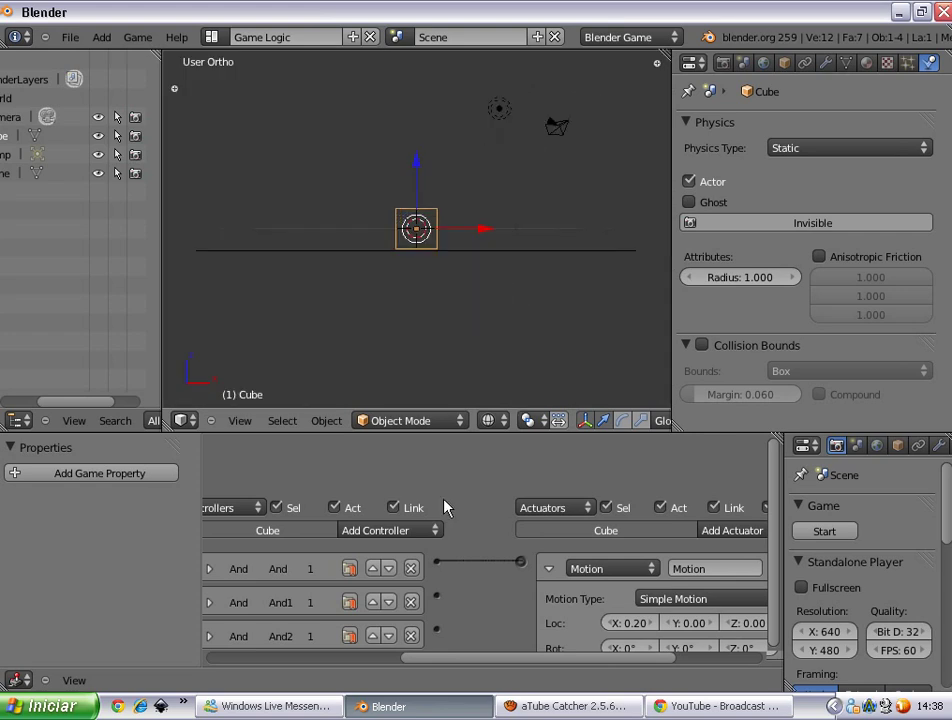
# - Collapse the first Motion actuator, add a second one and link the second And controller to it
pyautogui.click(548, 569)
pyautogui.click(745, 531)
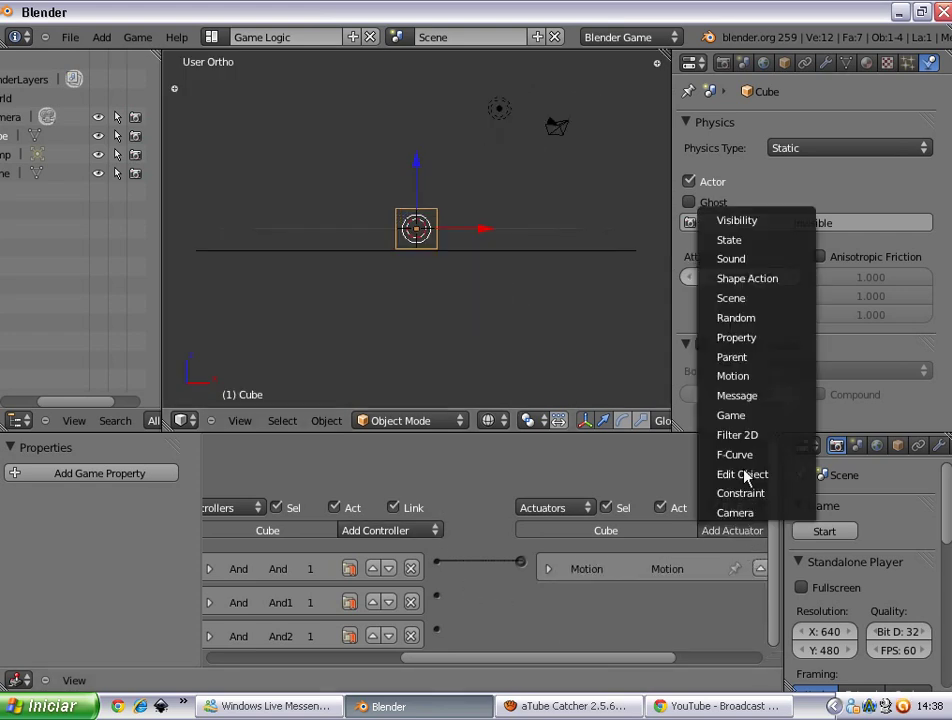
pyautogui.click(735, 377)
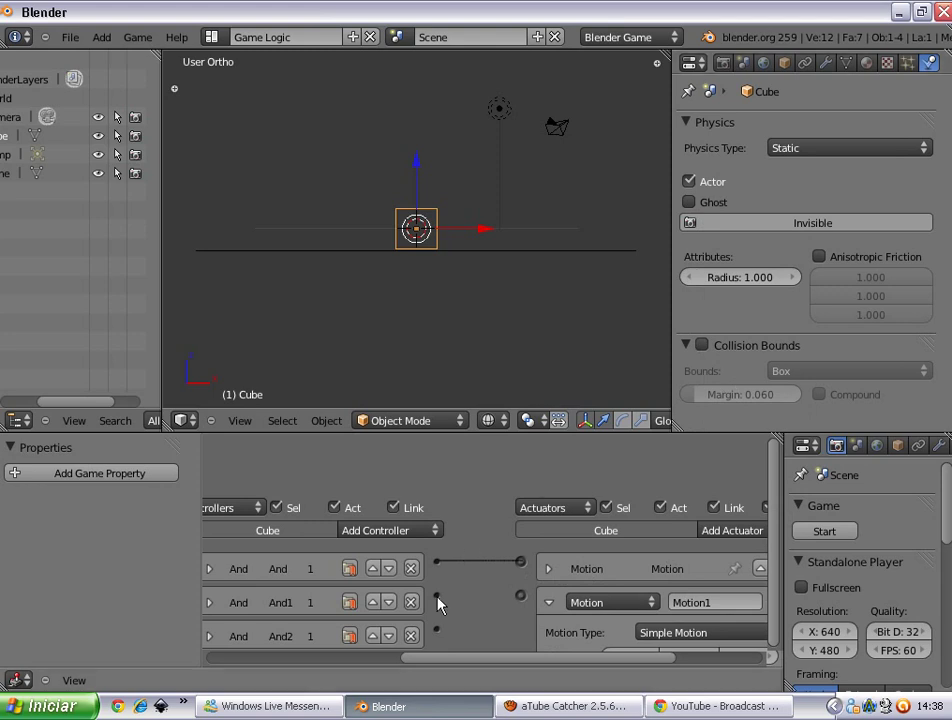
pyautogui.moveTo(436, 596); pyautogui.dragTo(520, 596)
# - Set the second Motion actuator's Z rotation to -2° and collapse its settings
pyautogui.moveTo(778, 580); pyautogui.dragTo(777, 638)
pyautogui.moveTo(646, 660); pyautogui.dragTo(702, 659)
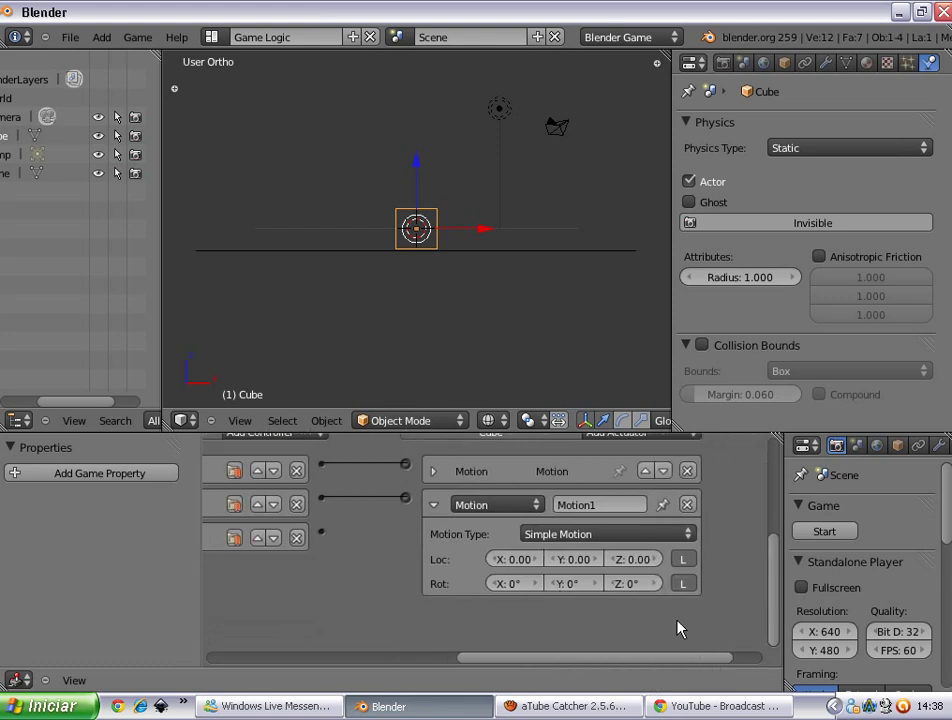
pyautogui.scroll(3, 662, 594)
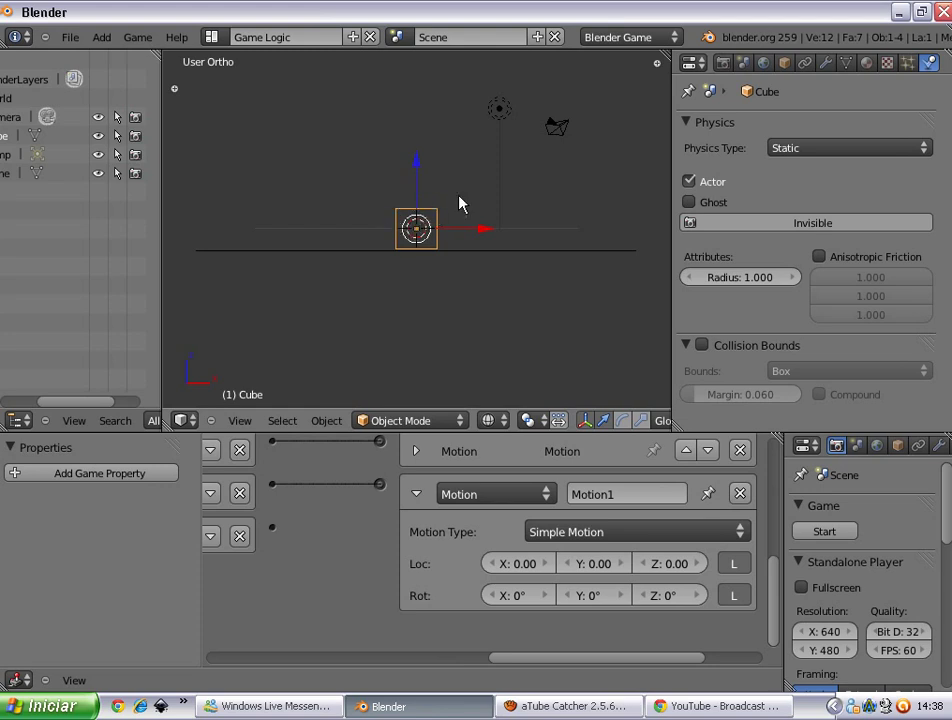
pyautogui.click(649, 597)
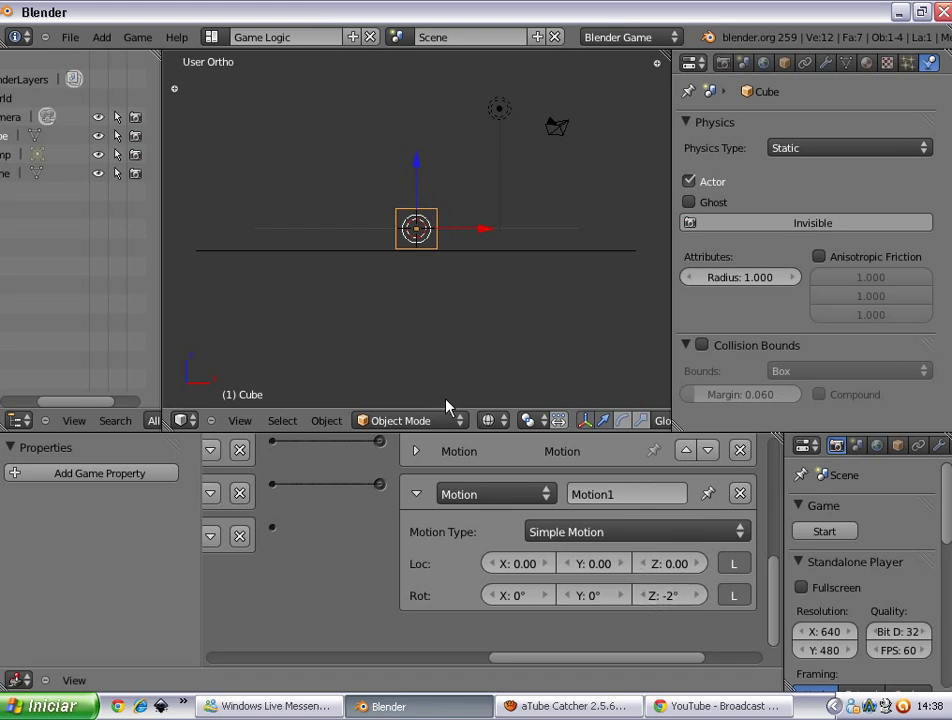
pyautogui.click(415, 494)
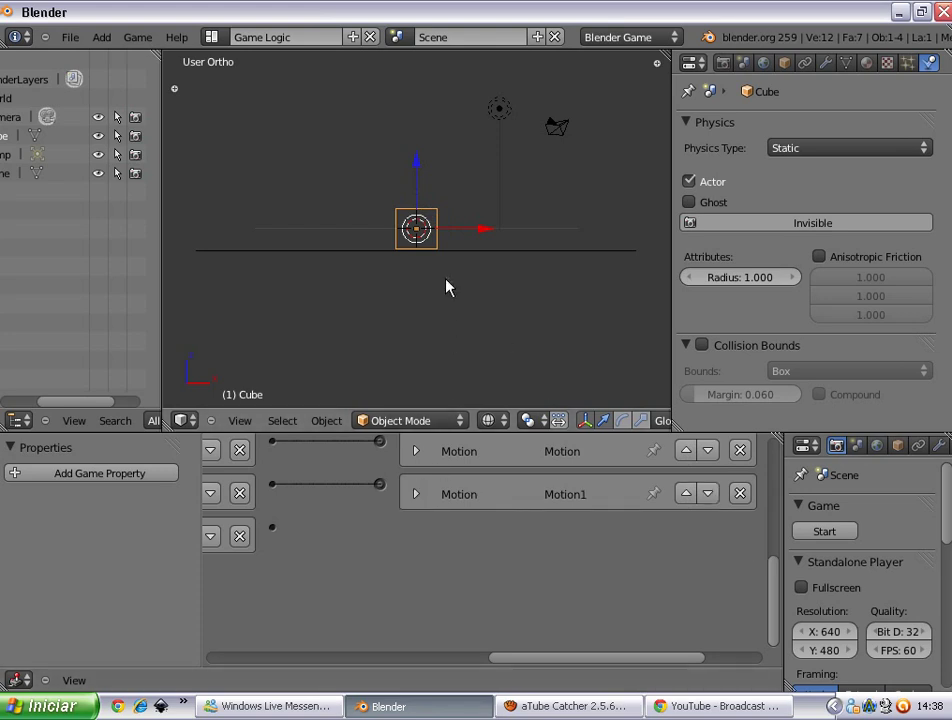
# - Run the game from the front and from the camera view to test the cube's keyboard controls
pyautogui.press('p')
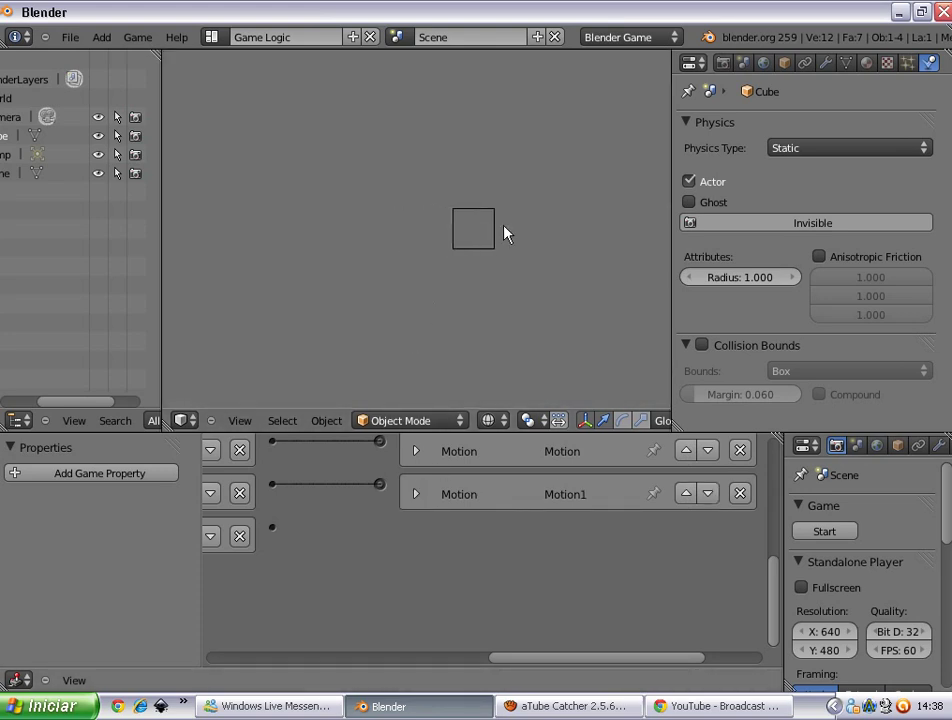
pyautogui.press('Escape')
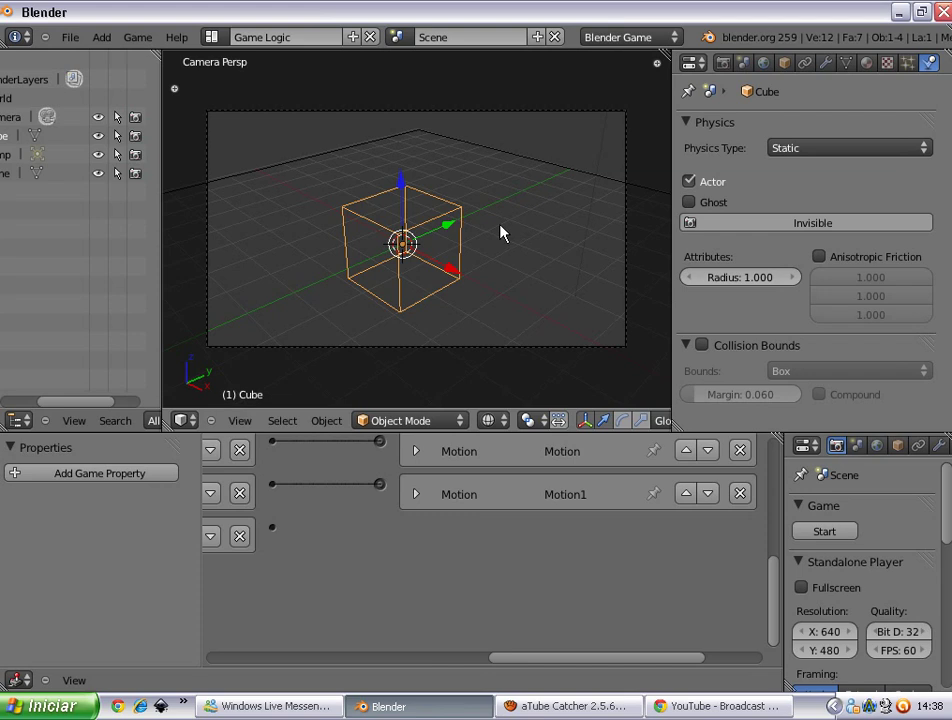
pyautogui.press('p')
pyautogui.press('Escape')
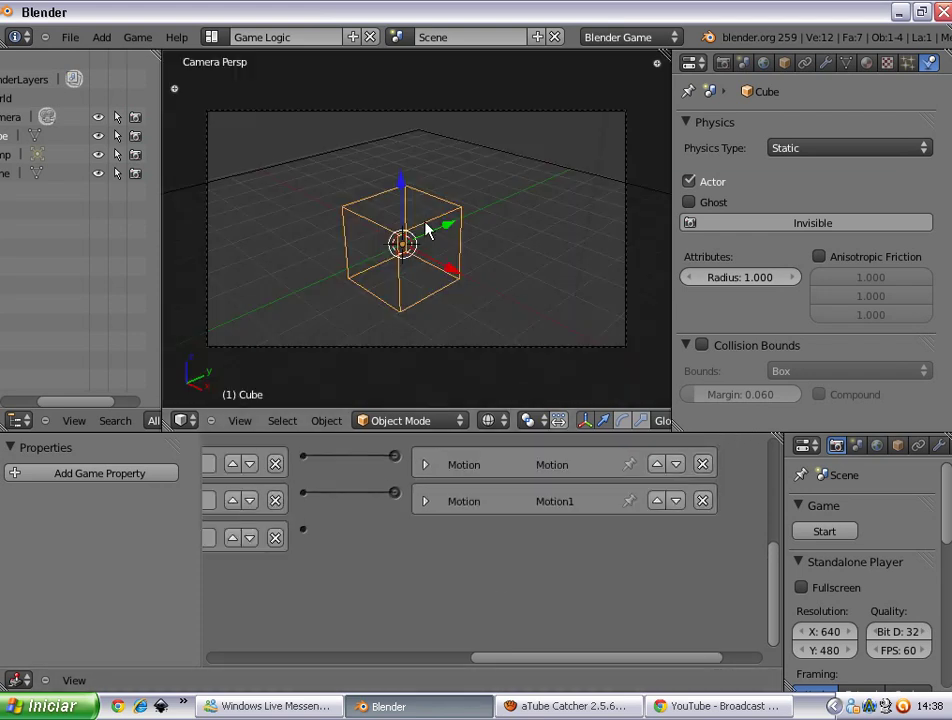
pyautogui.press('p')
pyautogui.press('Escape')
# - Add a third Motion actuator to the cube and link the third And controller to it
pyautogui.scroll(2, 783, 560)
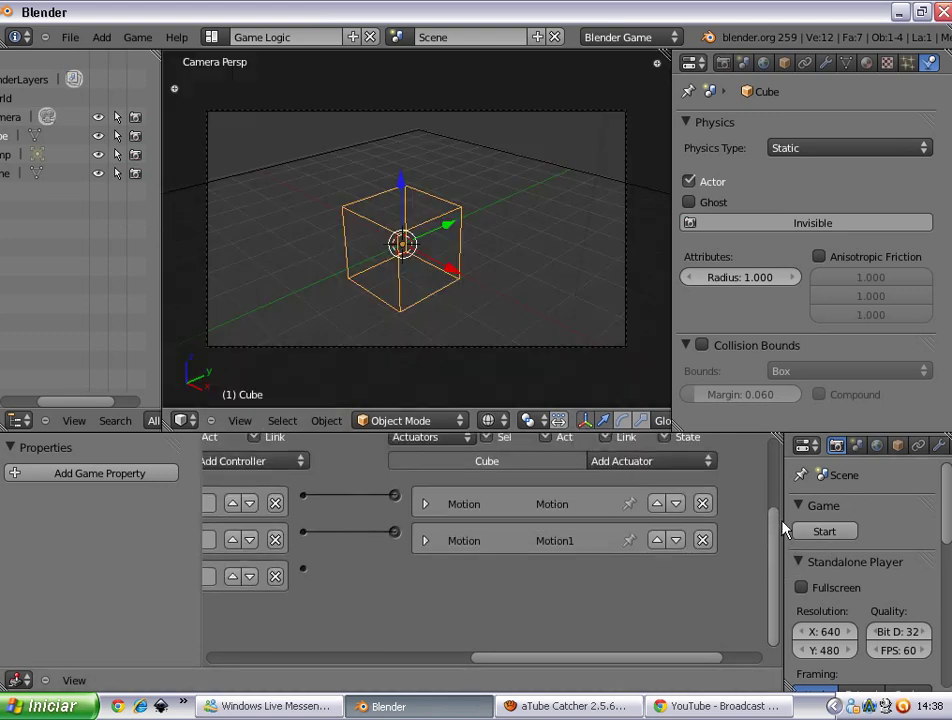
pyautogui.click(660, 472)
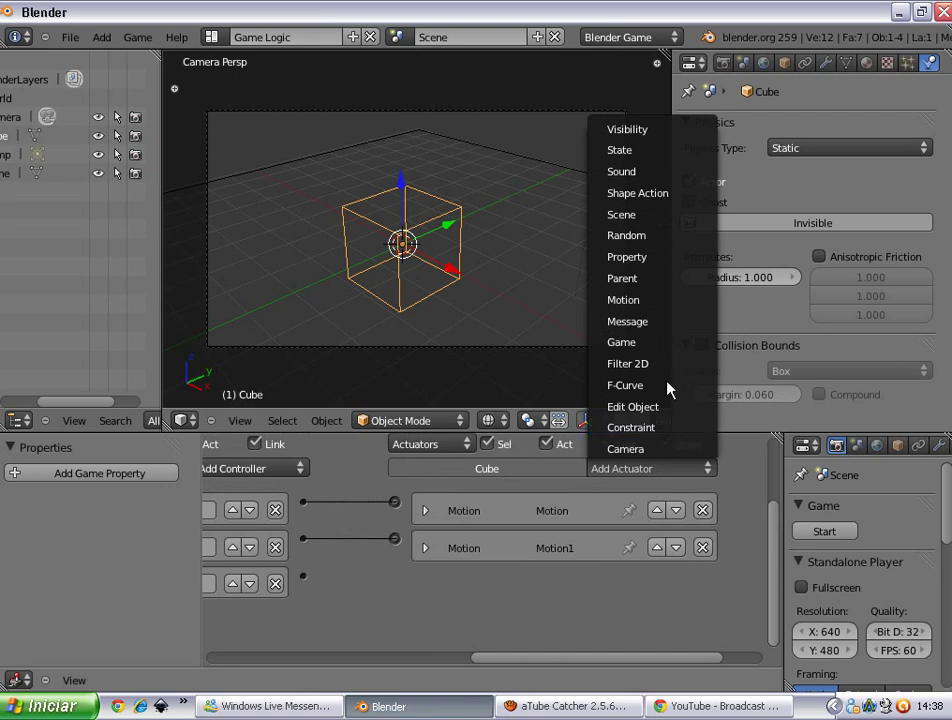
pyautogui.click(635, 300)
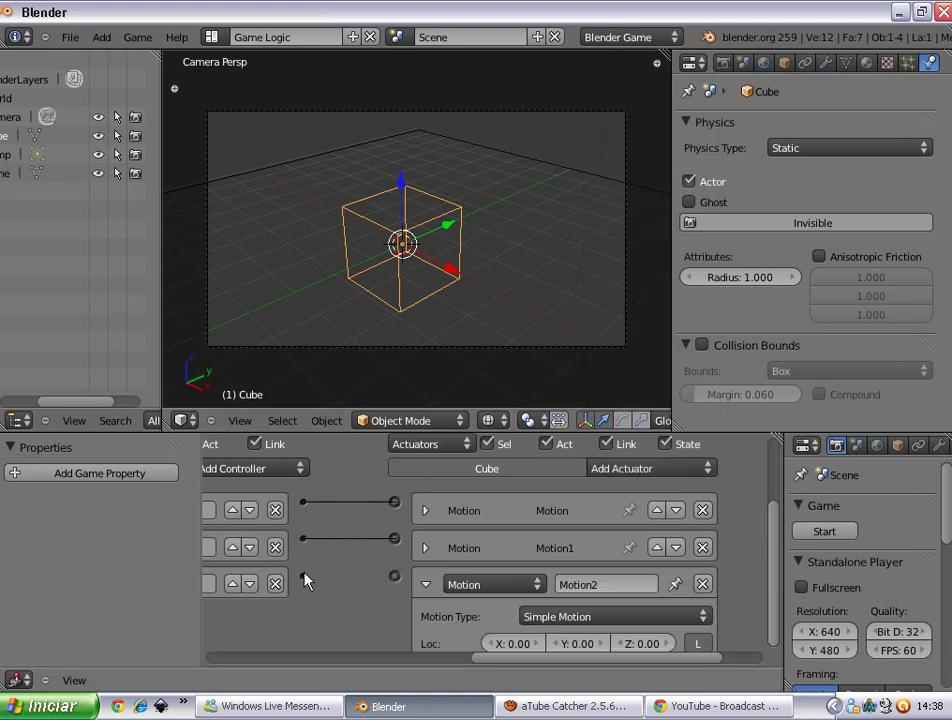
pyautogui.moveTo(304, 577); pyautogui.dragTo(402, 577)
# - Set the third Motion actuator's Z rotation to 2° and collapse its settings
pyautogui.moveTo(772, 563); pyautogui.dragTo(748, 612)
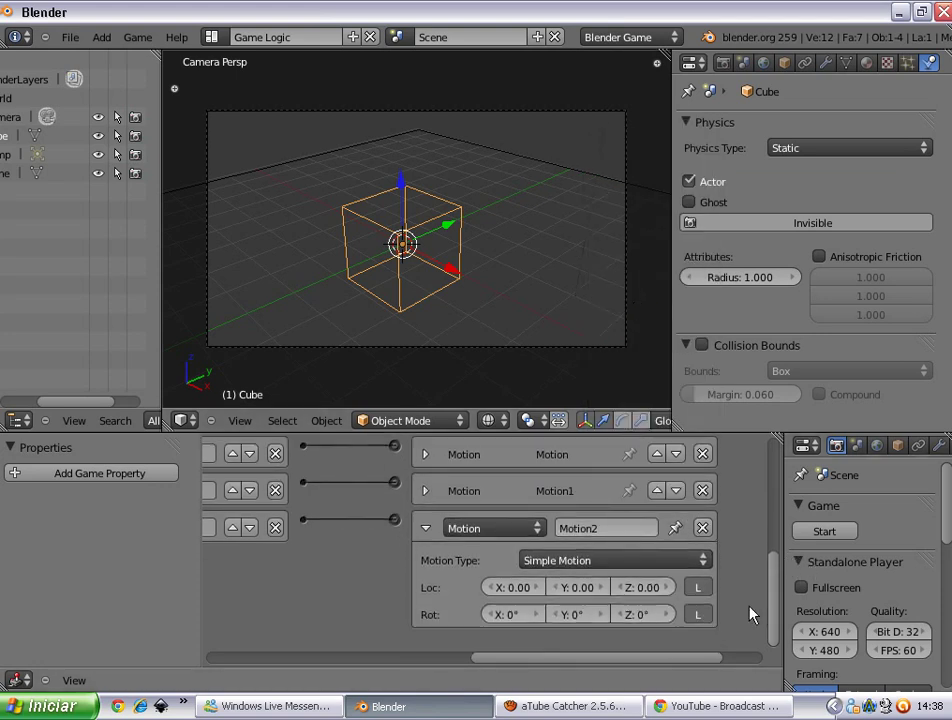
pyautogui.click(671, 615)
pyautogui.click(671, 615)
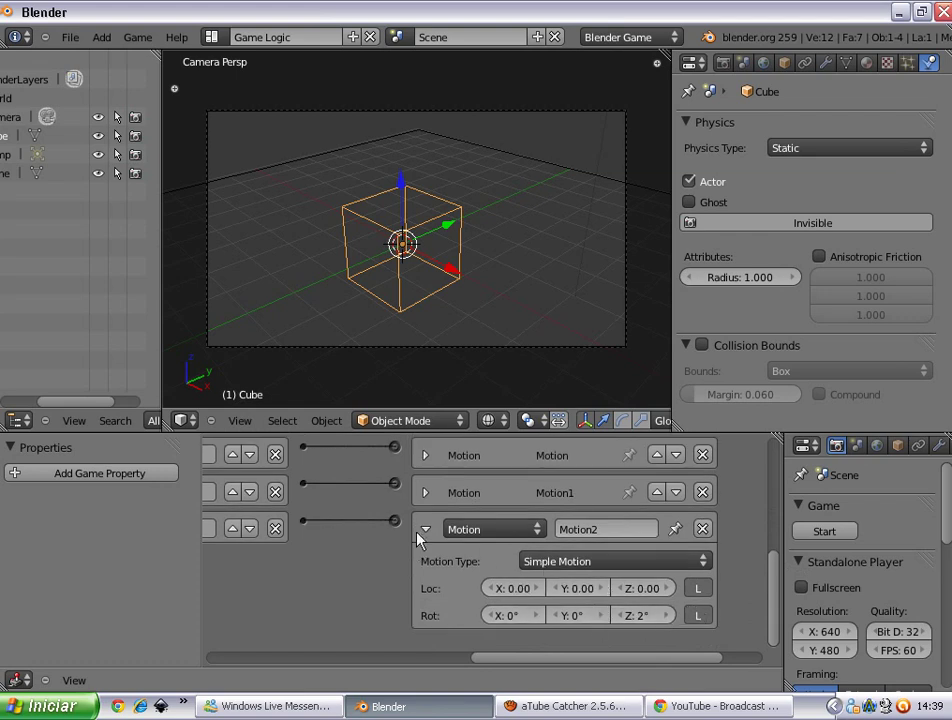
pyautogui.click(425, 529)
pyautogui.click(425, 492)
pyautogui.click(425, 492)
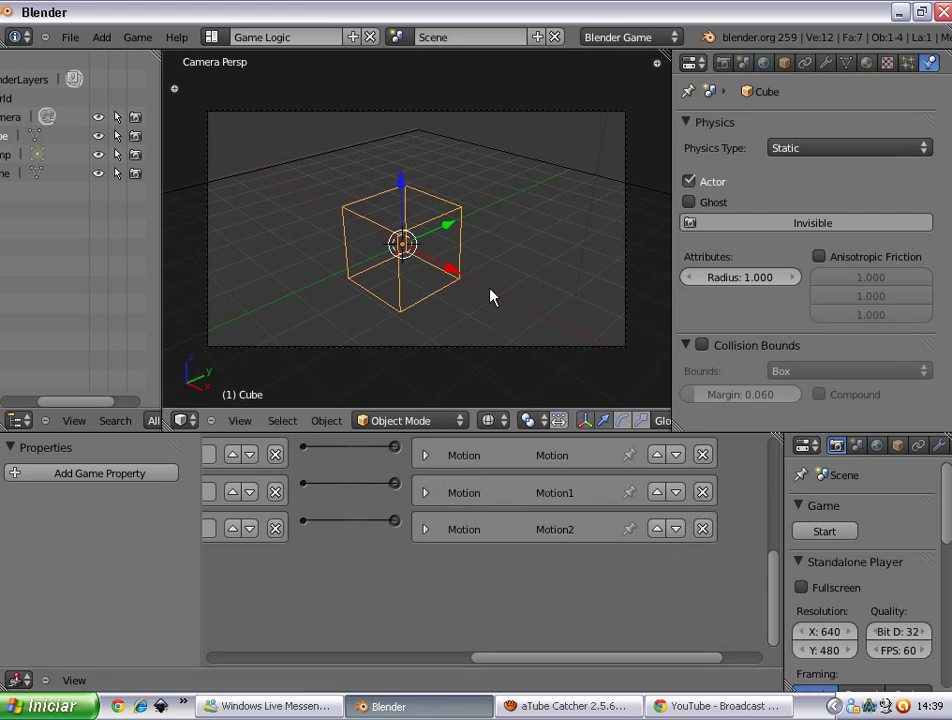
# - Test-run the game through the camera, stop it and leave the camera view for a perspective view of the cube
pyautogui.press('p')
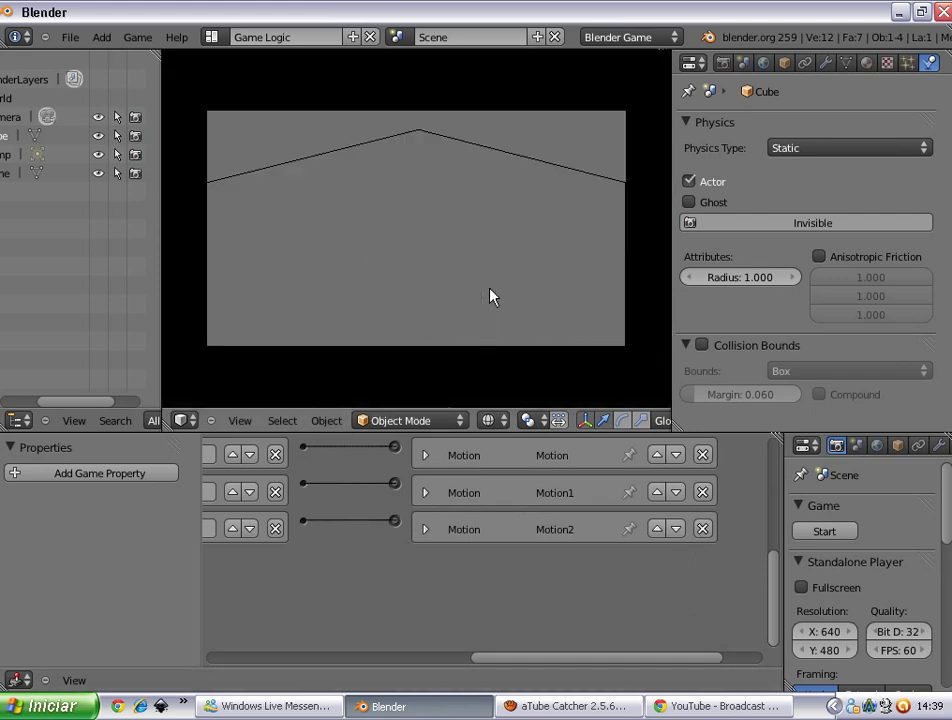
pyautogui.press('Escape')
pyautogui.press('KP_0')
pyautogui.scroll(3, 490, 296)
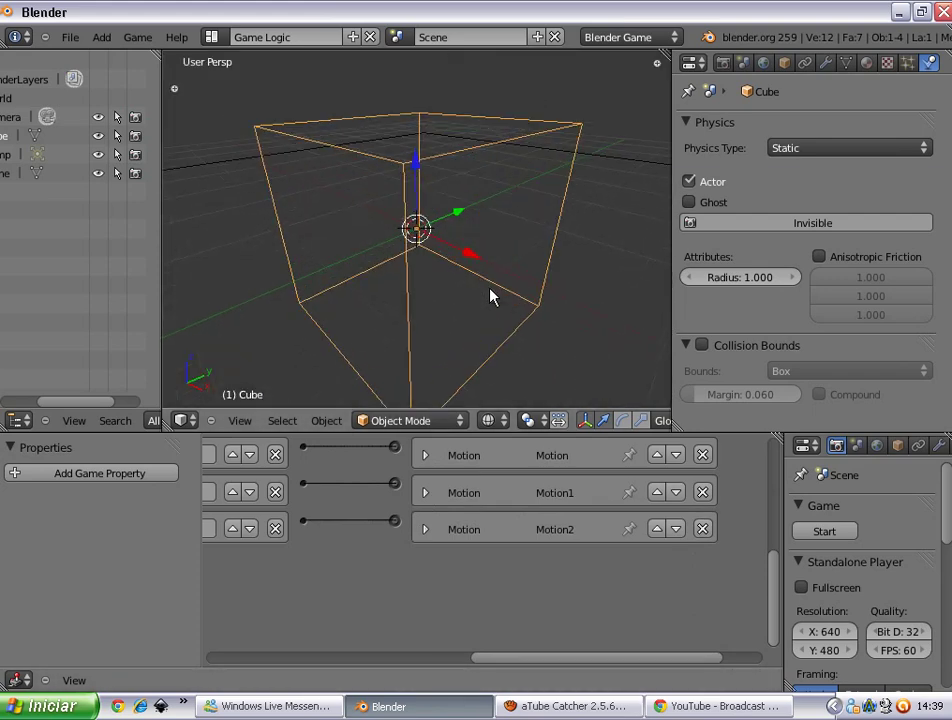
# - Switch the viewport shading to Solid with the cube and the whole ground plane in view
pyautogui.scroll(-6, 490, 296)
pyautogui.scroll(-5, 366, 321)
pyautogui.scroll(2, 366, 321)
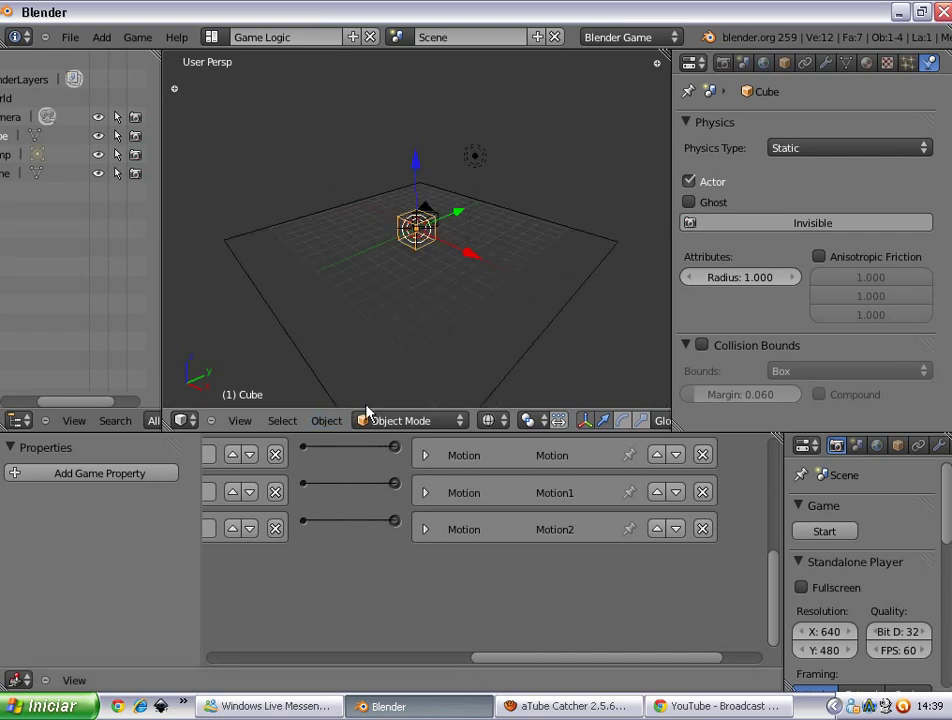
pyautogui.click(493, 420)
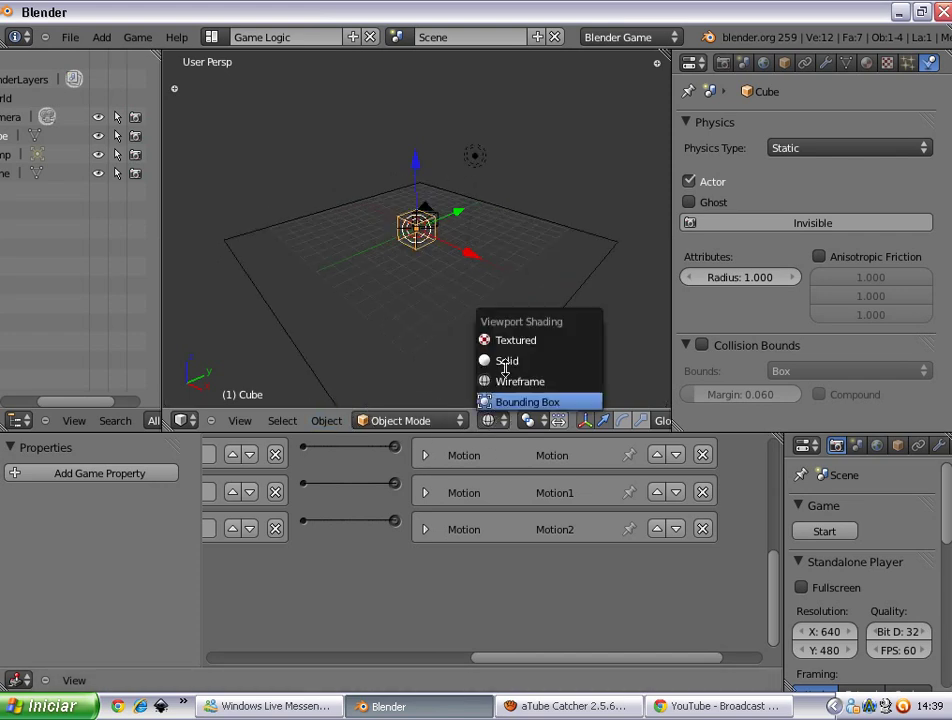
pyautogui.click(504, 360)
pyautogui.scroll(-2, 450, 259)
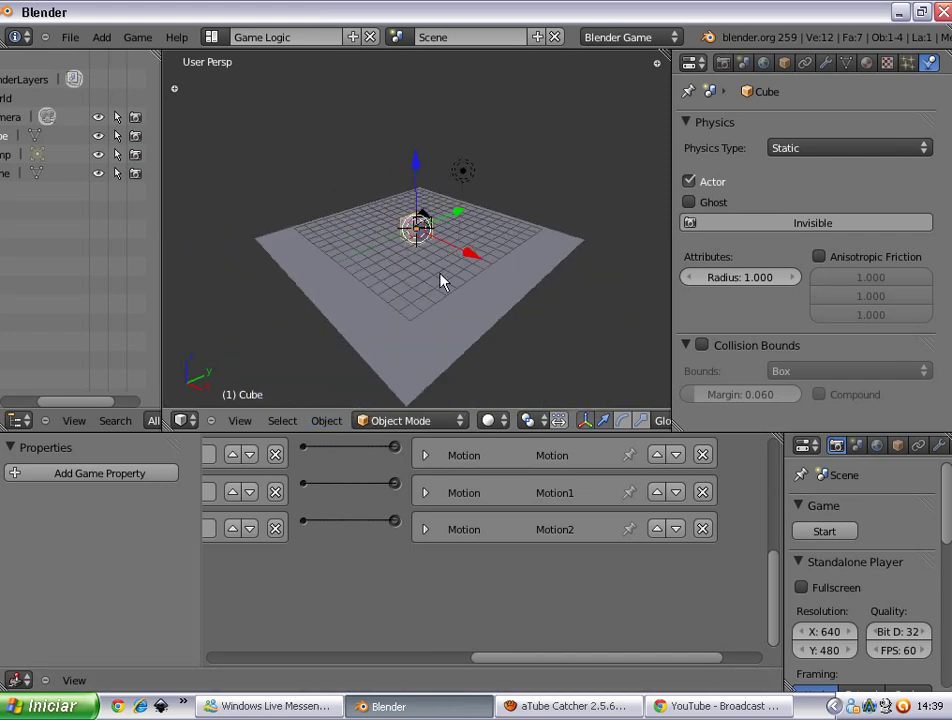
# - Test-run the game, steer the cube around the plane with its forward and turn controls, and stop it
pyautogui.press('p')
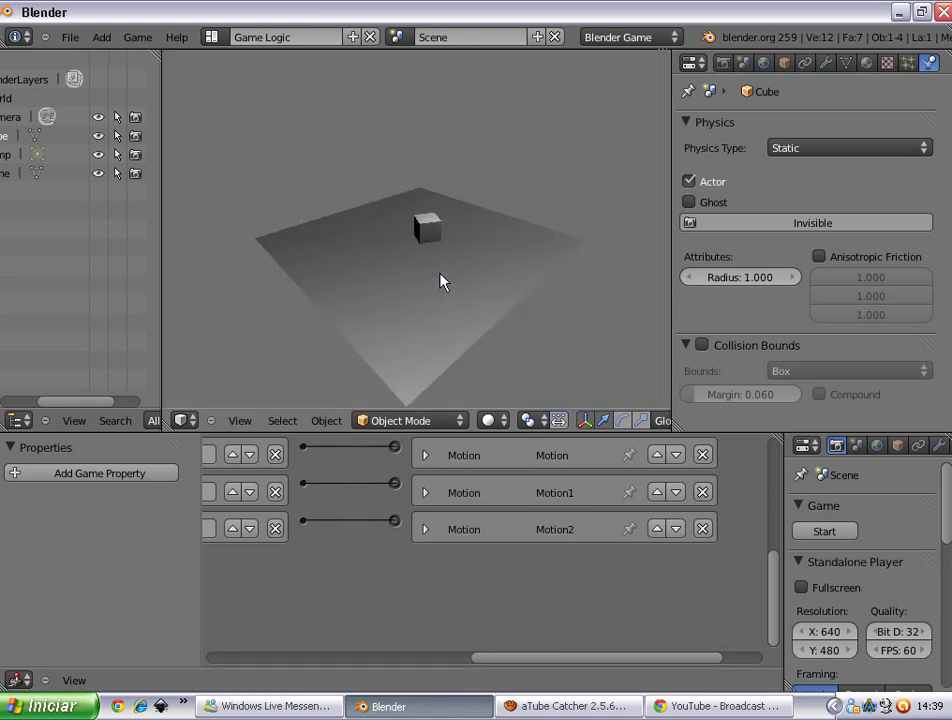
pyautogui.press('Right')
pyautogui.press('Up')
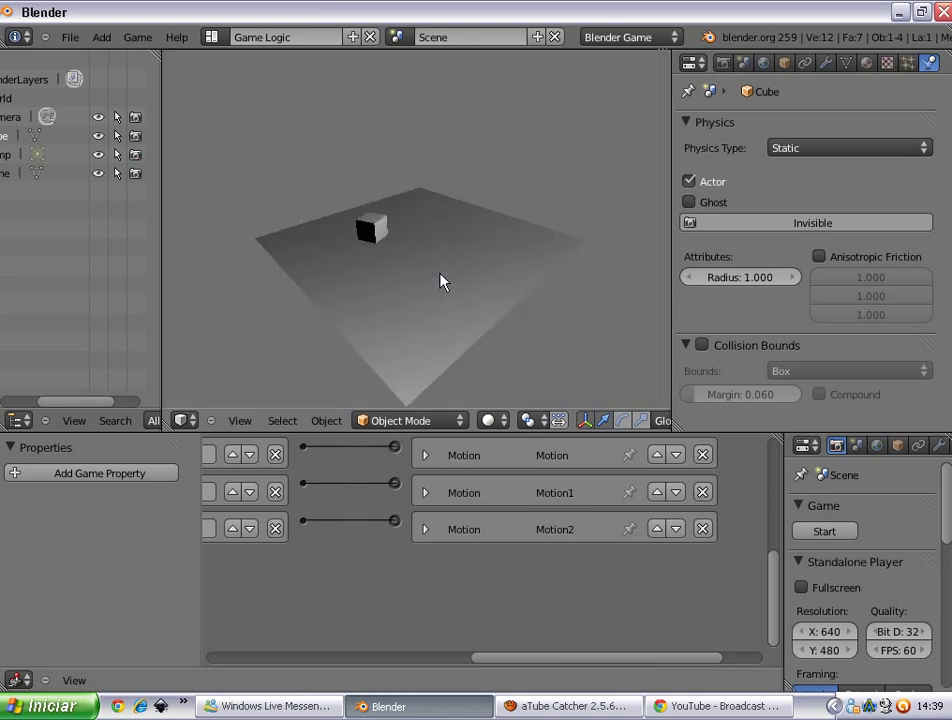
pyautogui.press('Right')
pyautogui.press('Up')
pyautogui.press('Right')
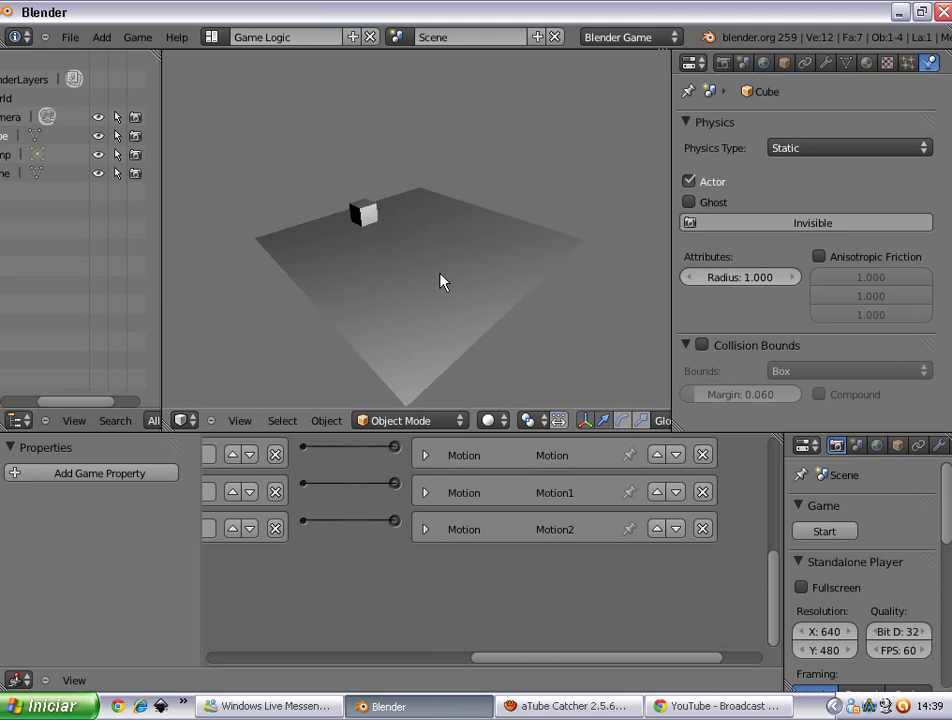
pyautogui.press('Up')
pyautogui.press('Up')
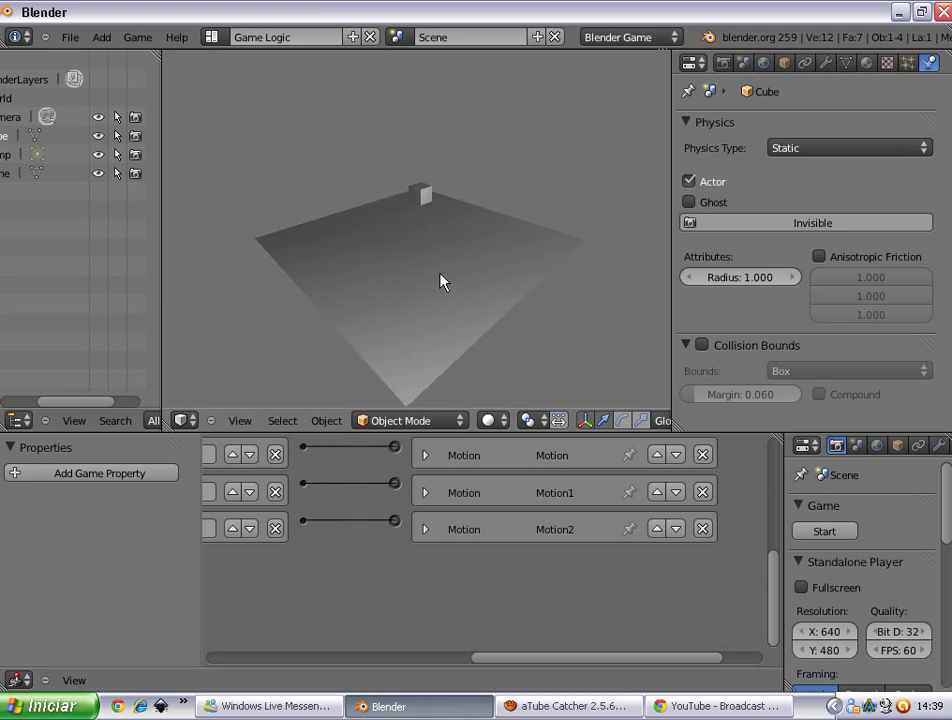
pyautogui.press('Right')
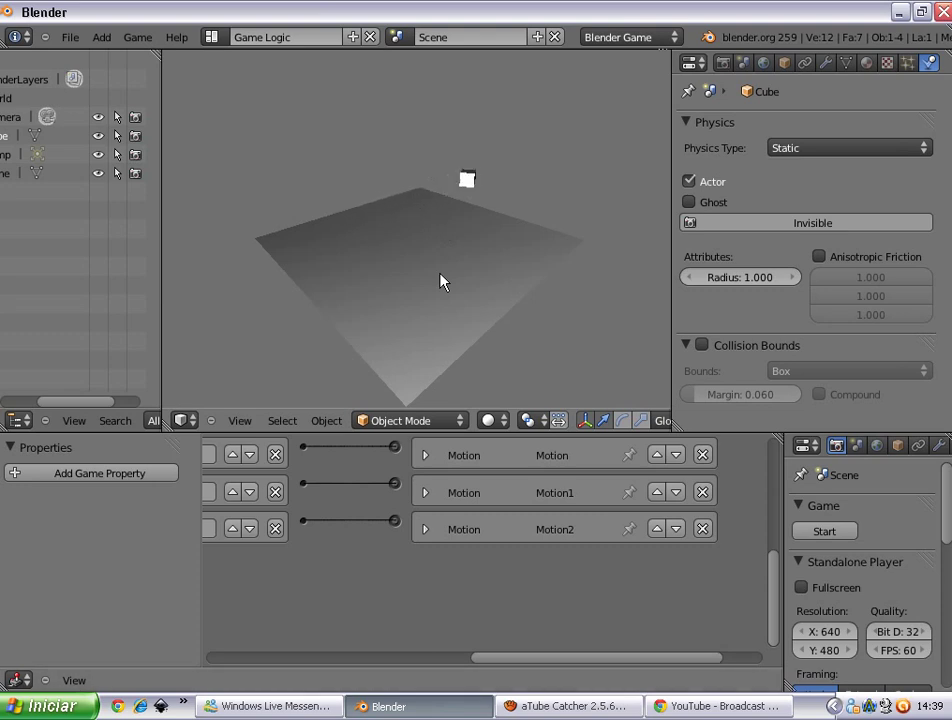
pyautogui.press('Up')
pyautogui.press('Right')
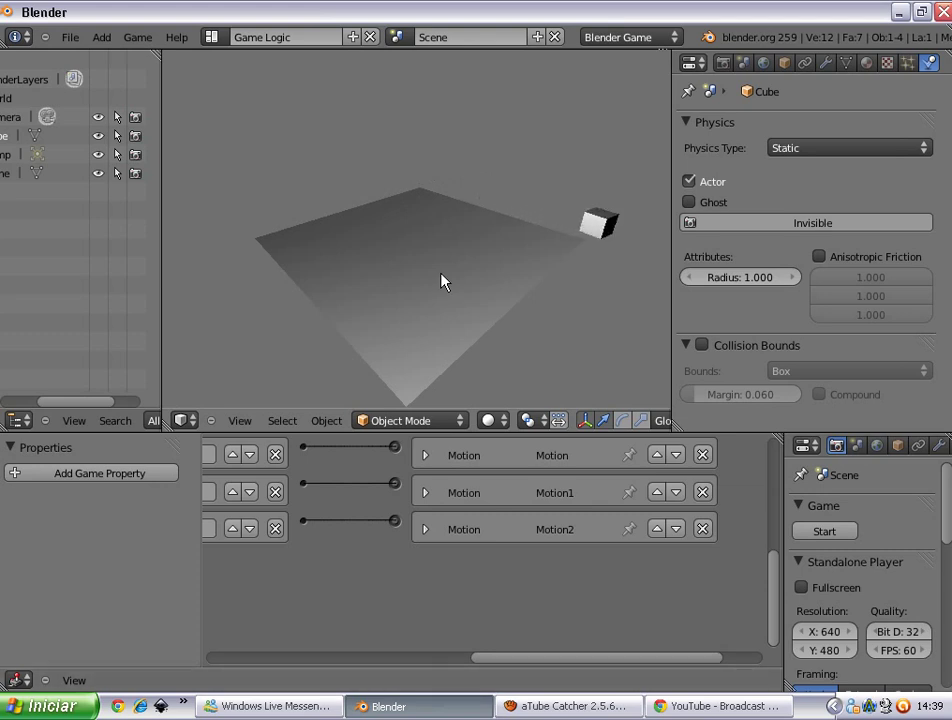
pyautogui.press('Escape')
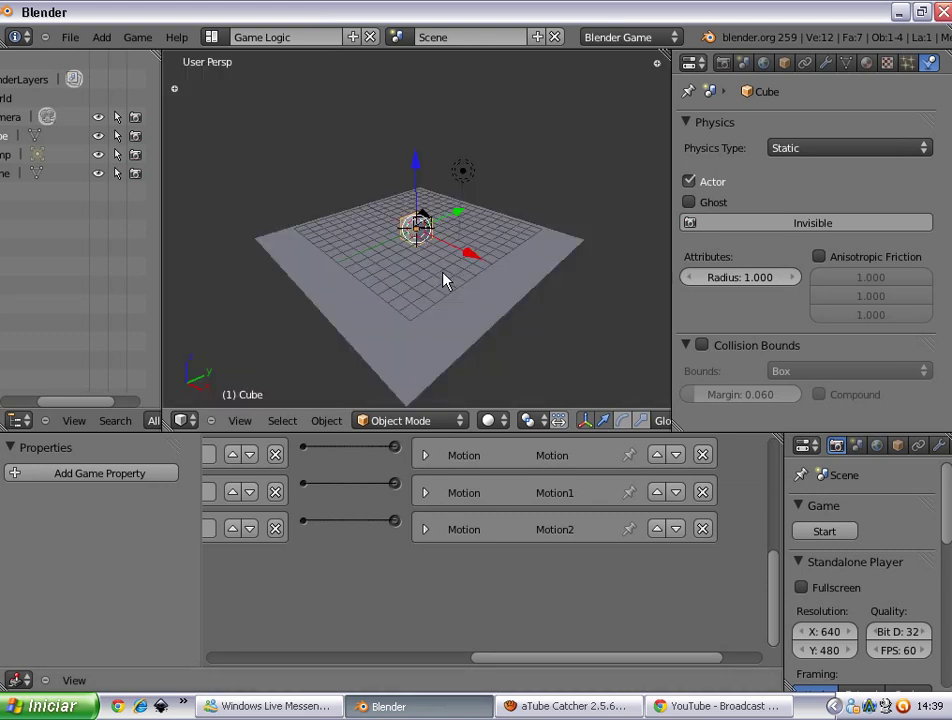
# - Run the game again from a more distant view, moving and turning the cube, and stop it
pyautogui.scroll(-4, 443, 278)
pyautogui.press('p')
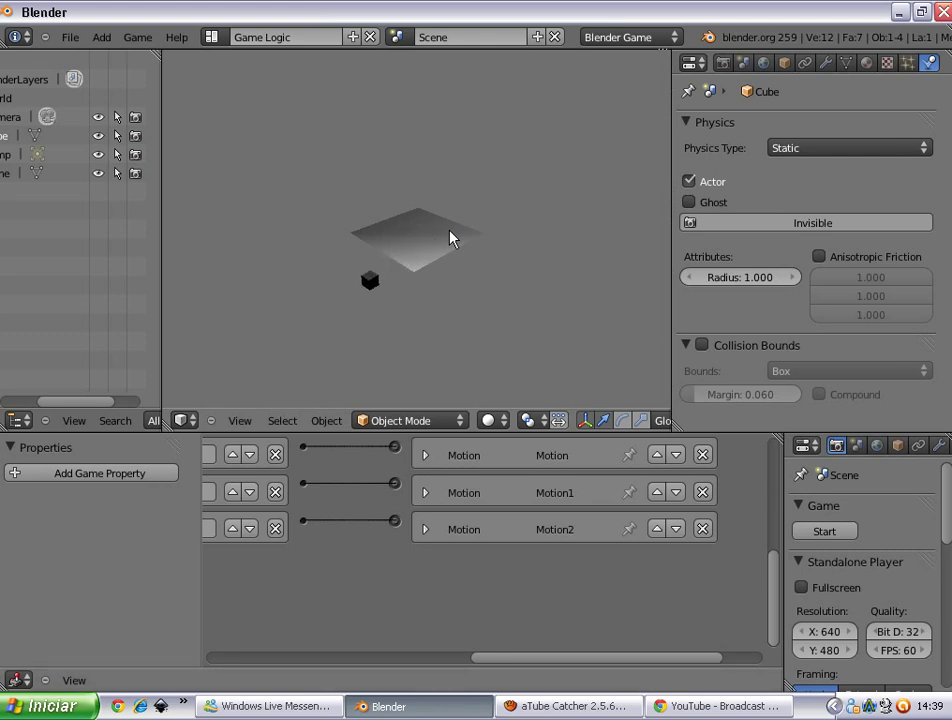
pyautogui.press('Up')
pyautogui.press('Right')
pyautogui.press('Escape')
pyautogui.scroll(5, 449, 238)
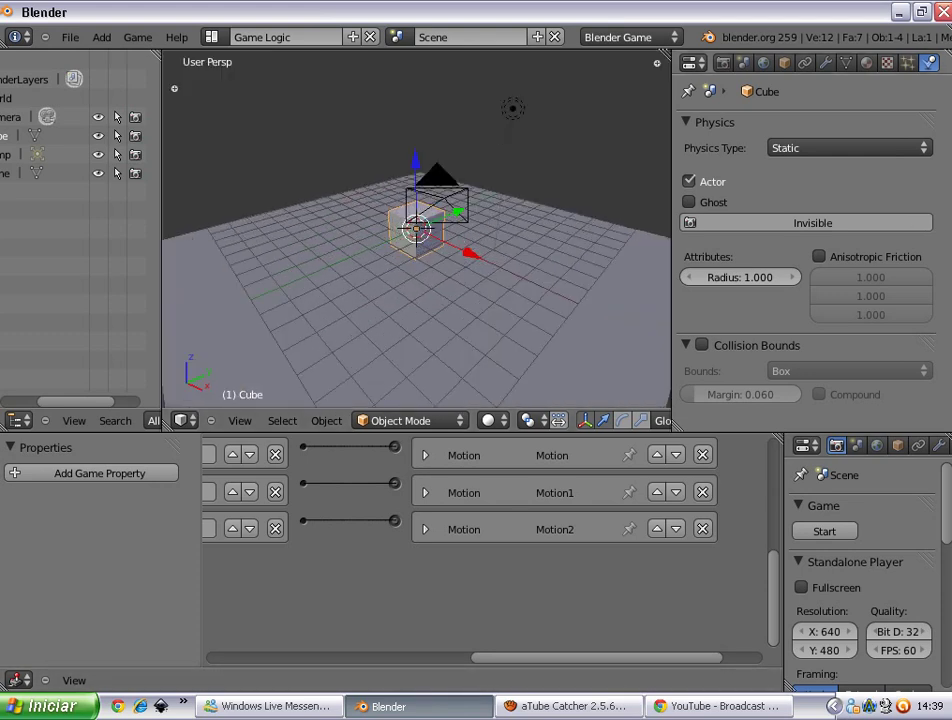
# - Set the cube's physics type to Dynamic
pyautogui.click(846, 148)
pyautogui.click(846, 208)
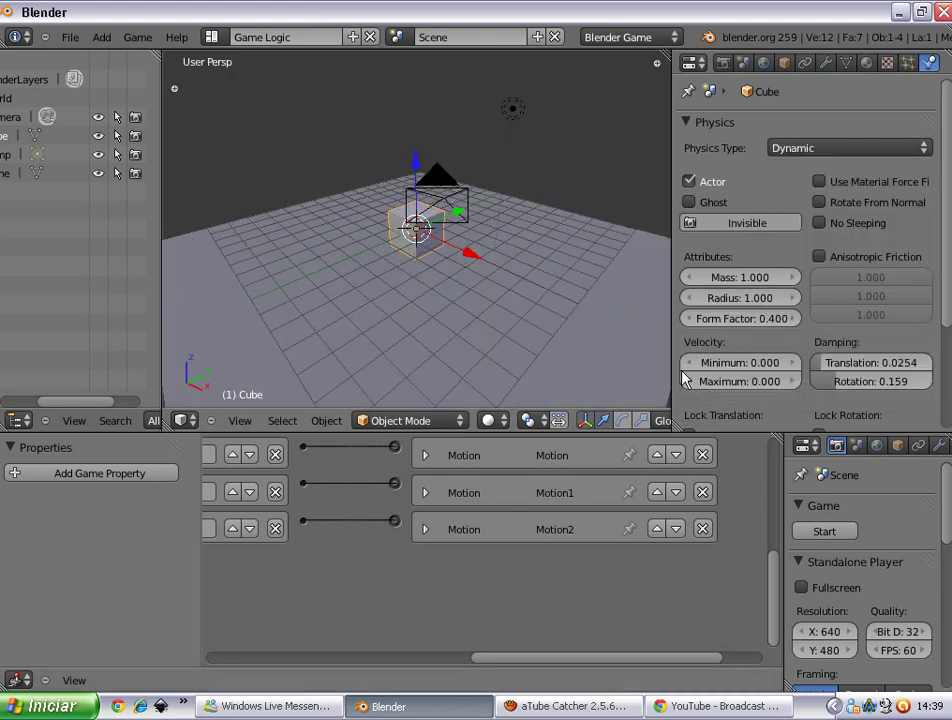
pyautogui.press('z')
pyautogui.scroll(2, 480, 258)
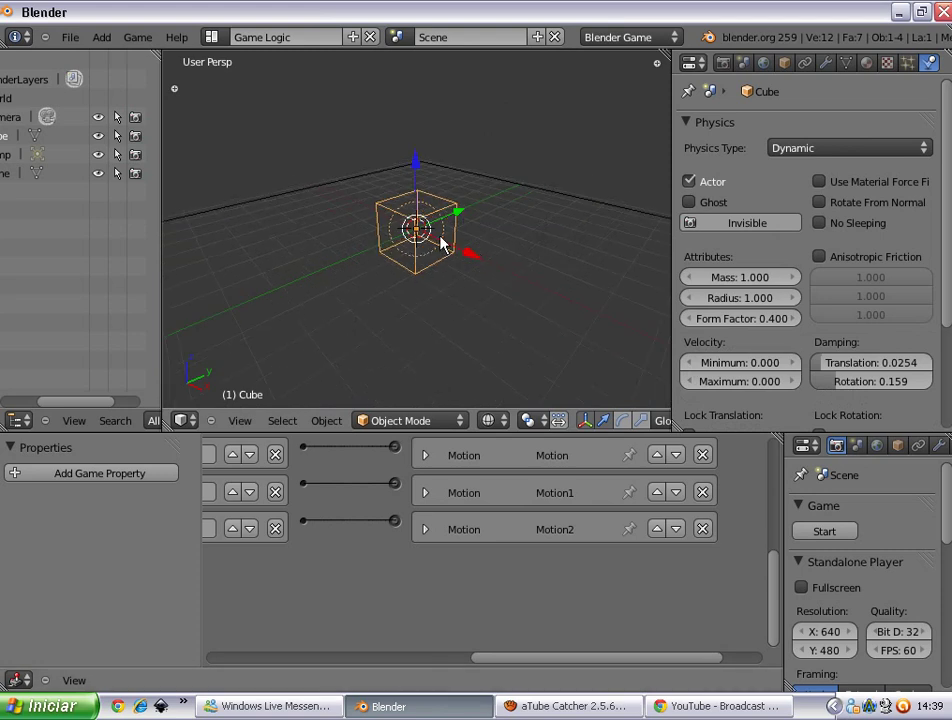
pyautogui.press('z')
# - Stretch the cube along the Z axis into a tall pillar and raise it to stand on the ground plane
pyautogui.press('s')
pyautogui.press('z')
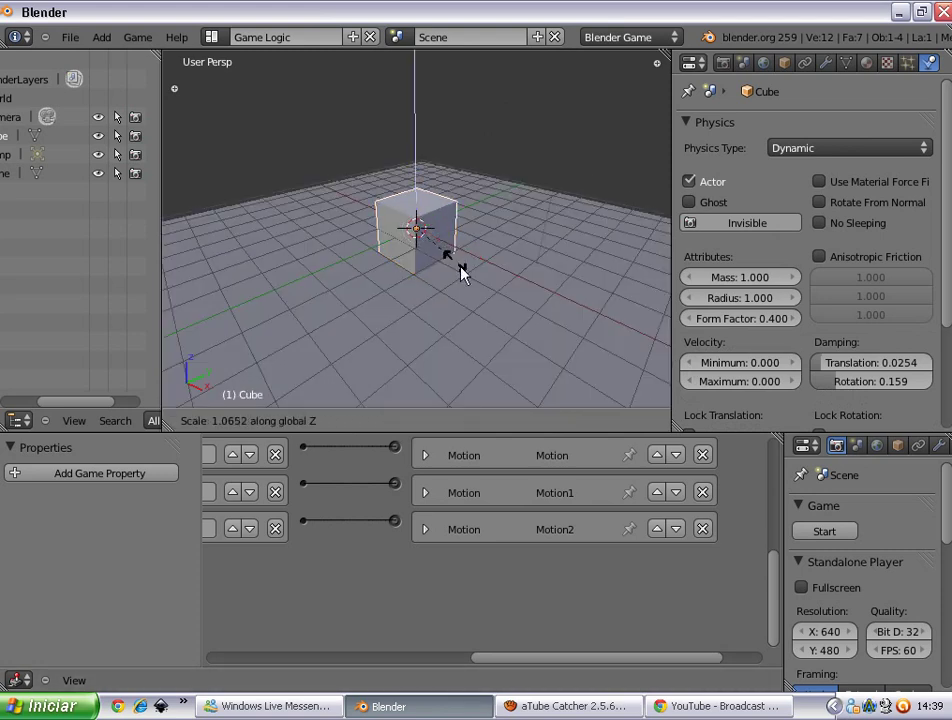
pyautogui.click(463, 360)
pyautogui.press('s')
pyautogui.press('z')
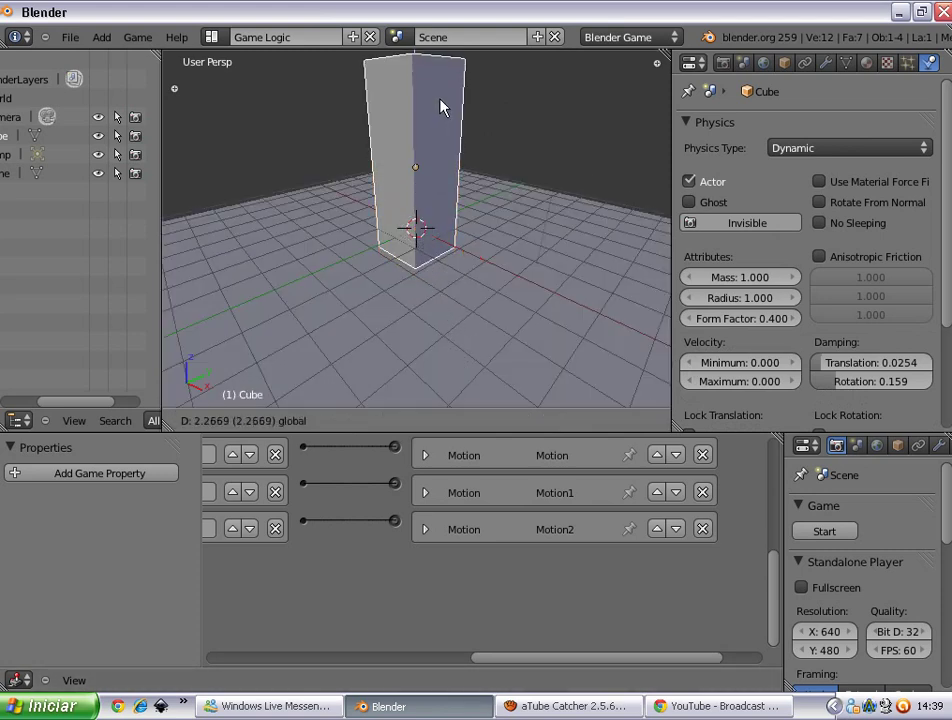
pyautogui.click(436, 113)
pyautogui.press('Tab')
pyautogui.press('Tab')
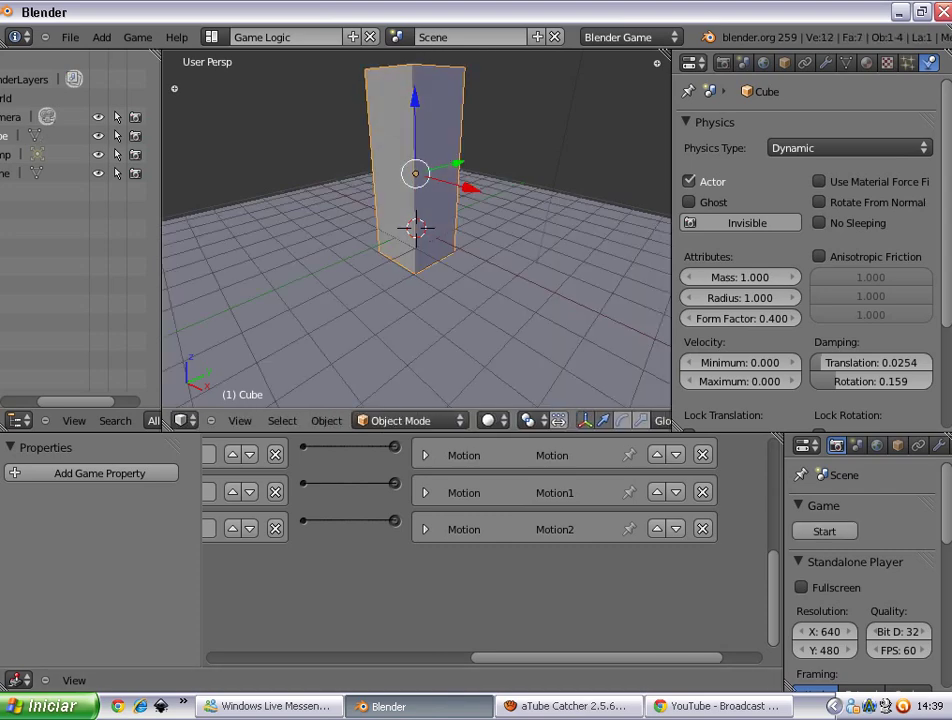
# - Show the pillar in wireframe and set its physics radius to 3.537 so the collision sphere spans its height
pyautogui.press('z')
pyautogui.moveTo(428, 126); pyautogui.dragTo(431, 176, button='middle')
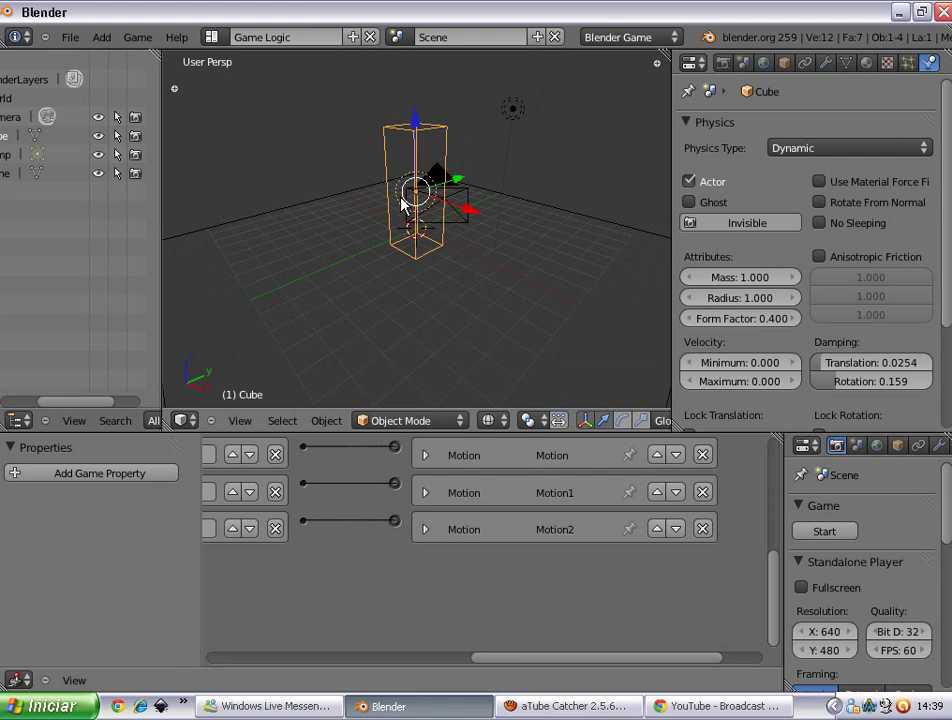
pyautogui.press('KP_4')
pyautogui.press('KP_4')
pyautogui.press('KP_6')
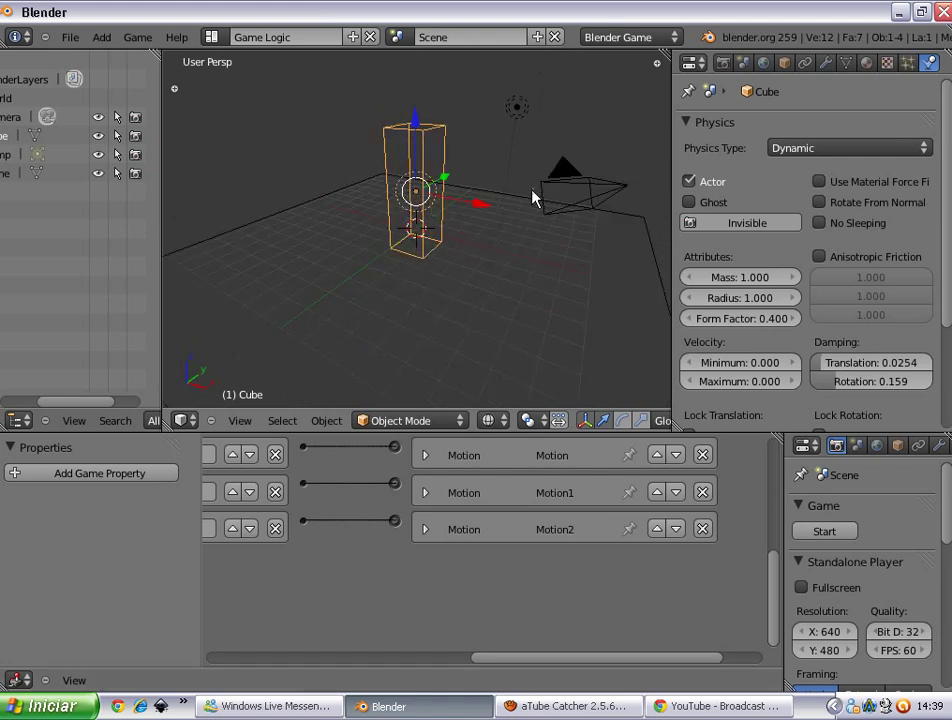
pyautogui.click(792, 300)
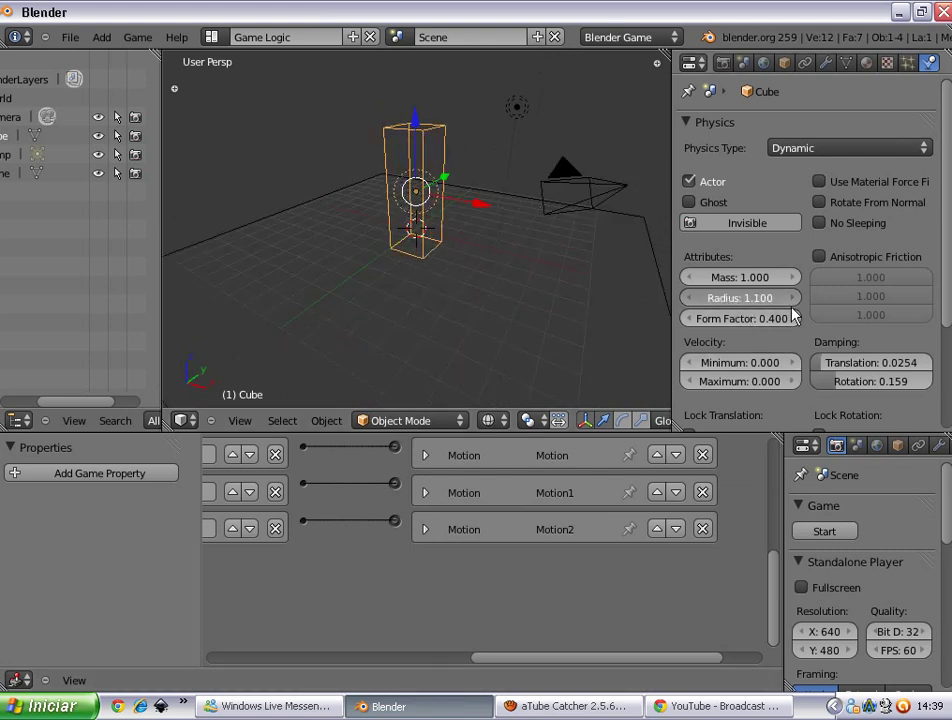
pyautogui.moveTo(820, 308); pyautogui.dragTo(844, 313)
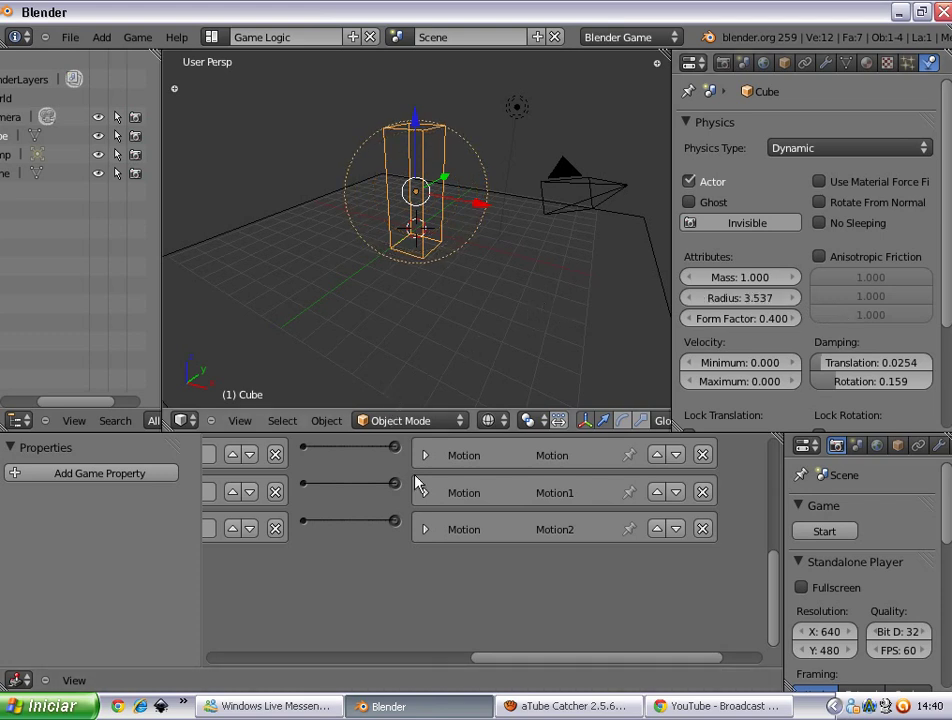
# - Return the viewport to Solid shading and test-run the game with the enlarged physics radius
pyautogui.click(505, 420)
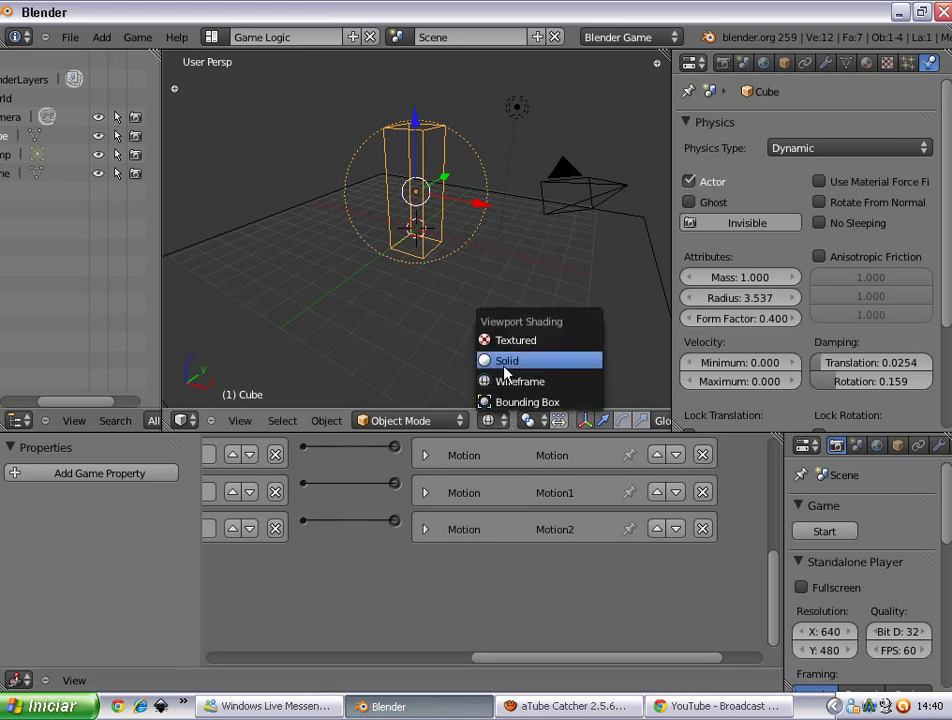
pyautogui.click(503, 361)
pyautogui.press('p')
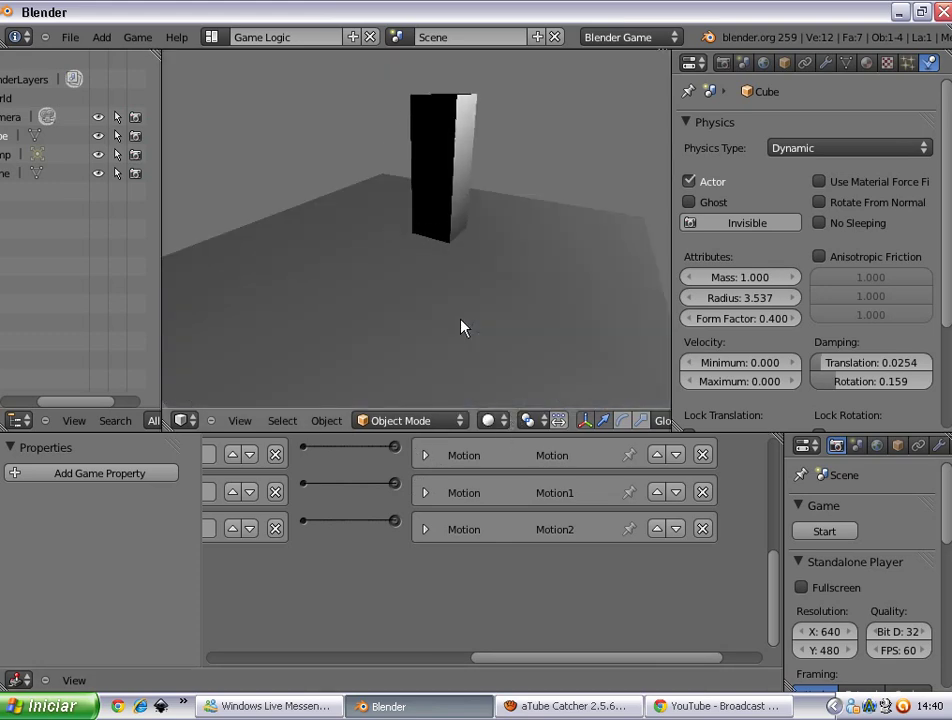
pyautogui.press('Escape')
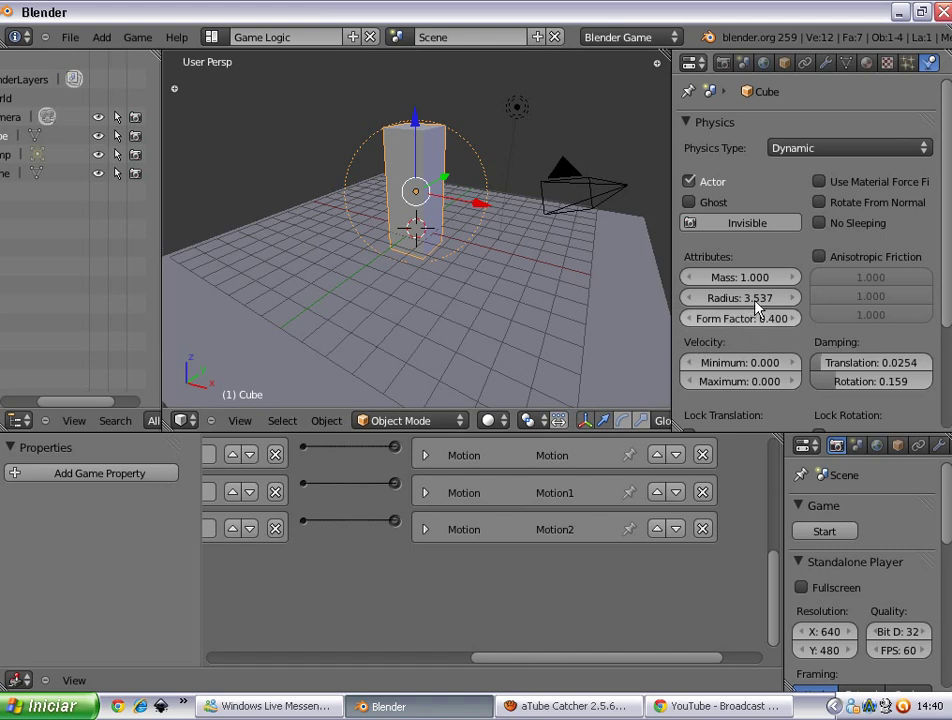
# - Reduce the pillar's physics radius to 1.999 and test-run the game
pyautogui.moveTo(755, 298); pyautogui.dragTo(745, 292)
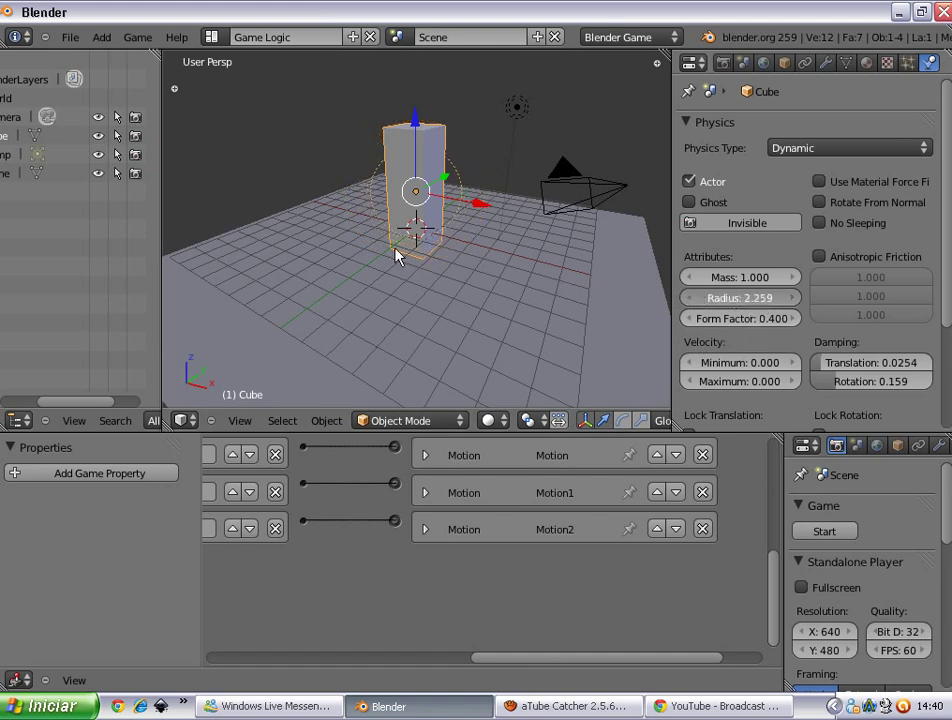
pyautogui.moveTo(398, 257); pyautogui.dragTo(374, 227)
pyautogui.press('p')
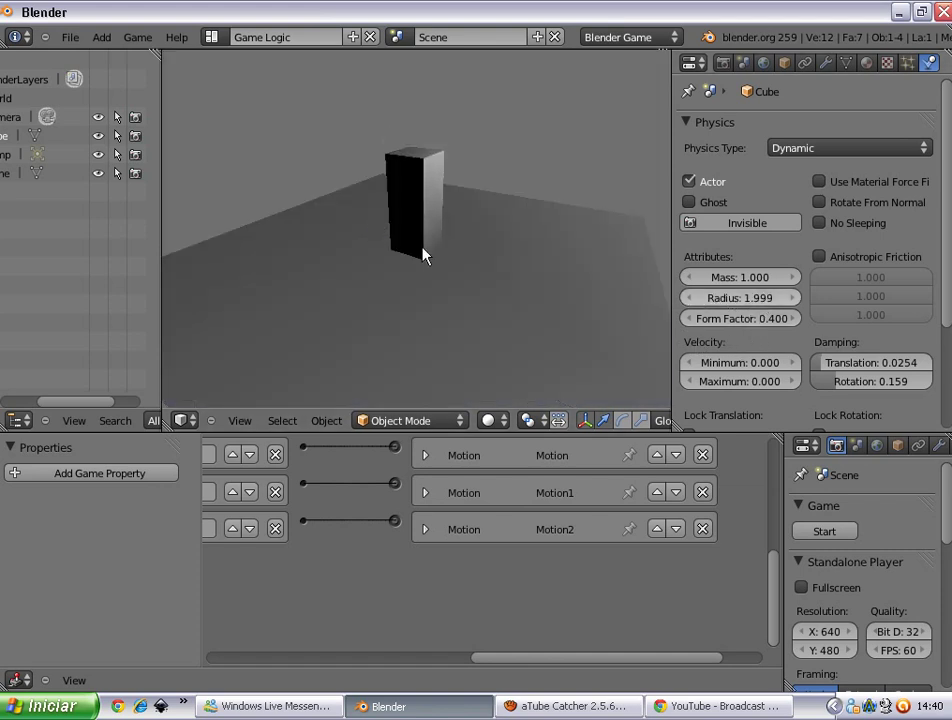
pyautogui.press('Escape')
# - Set the pillar's physics radius to 3.697 and test-run the game
pyautogui.moveTo(722, 298); pyautogui.dragTo(757, 292)
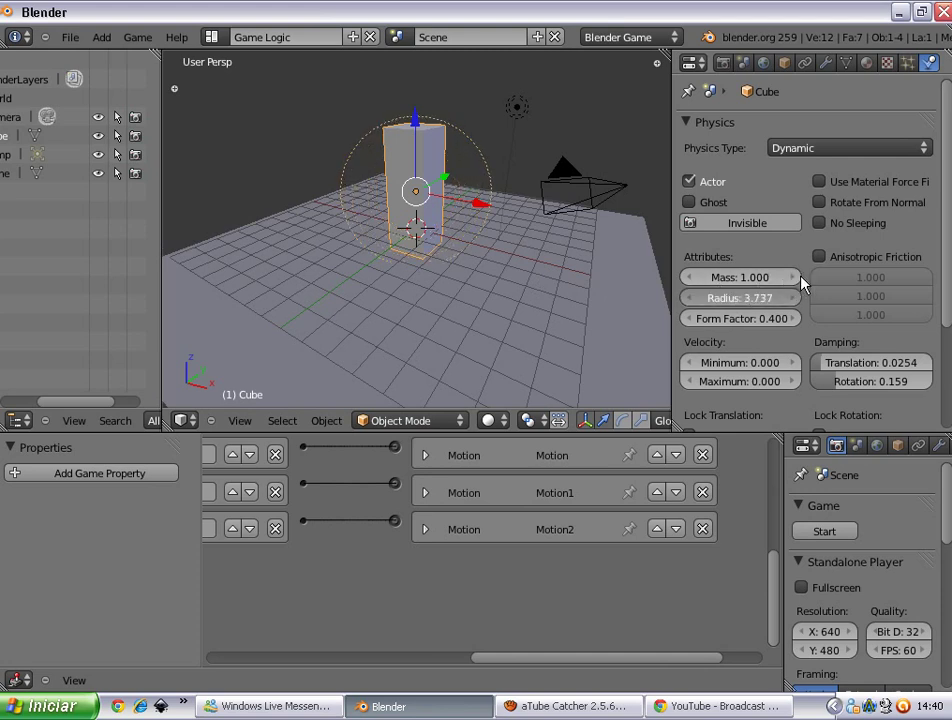
pyautogui.moveTo(803, 285); pyautogui.dragTo(792, 280)
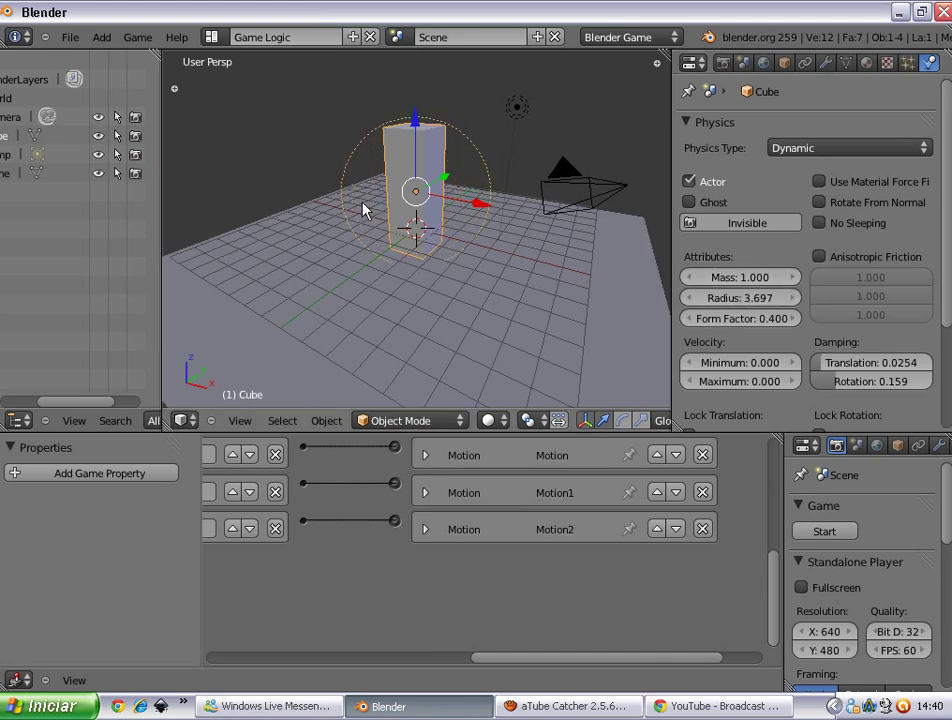
pyautogui.press('p')
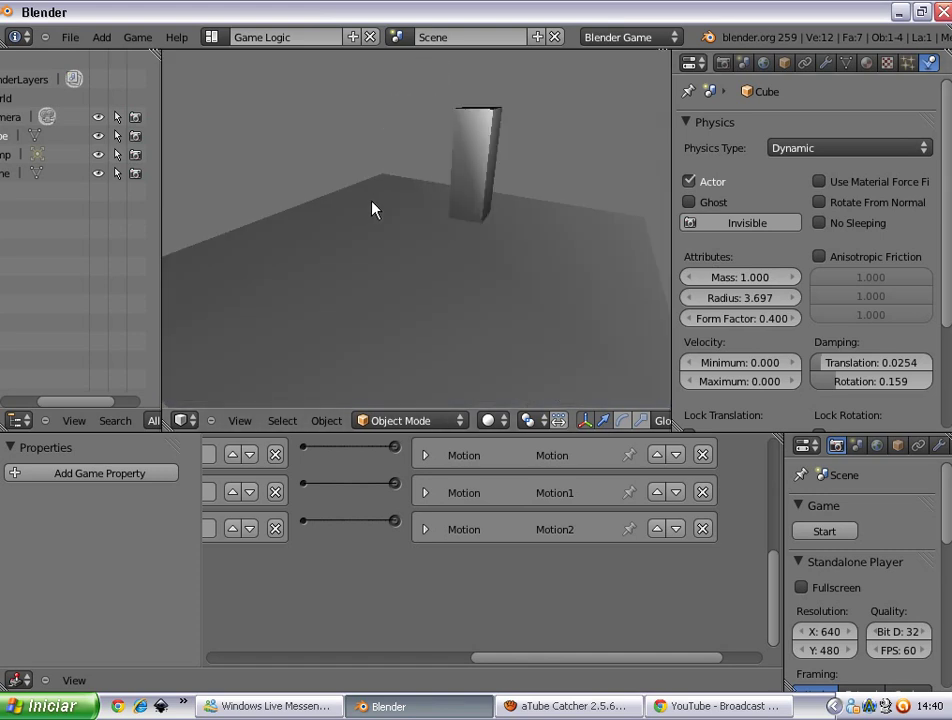
pyautogui.press('Escape')
# - Raise the pillar slightly along the Z axis and test-run the game
pyautogui.moveTo(427, 127); pyautogui.dragTo(424, 111)
pyautogui.press('p')
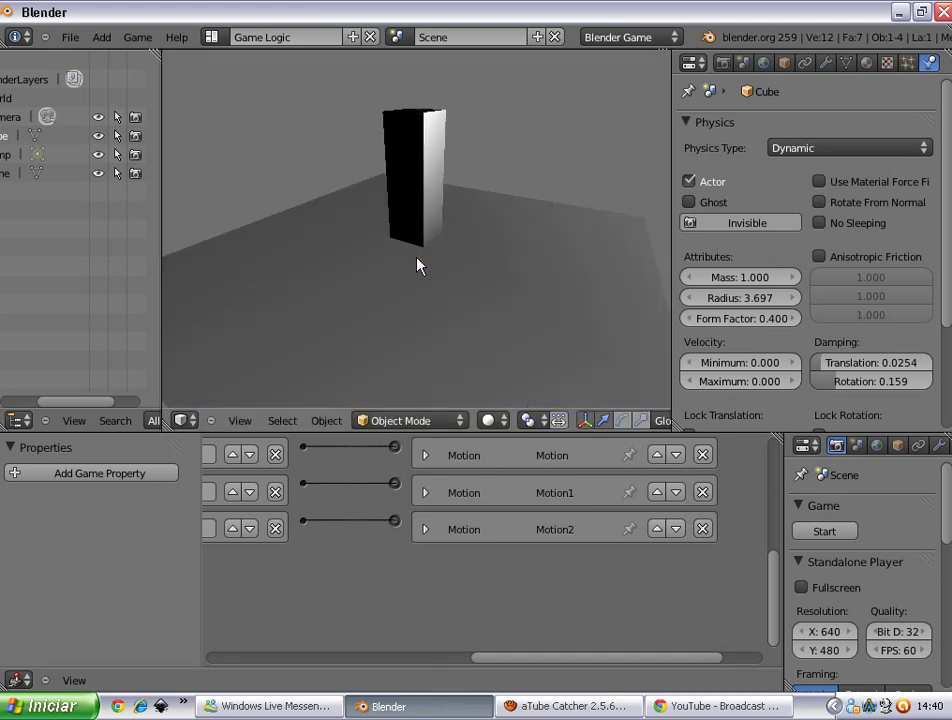
pyautogui.press('Escape')
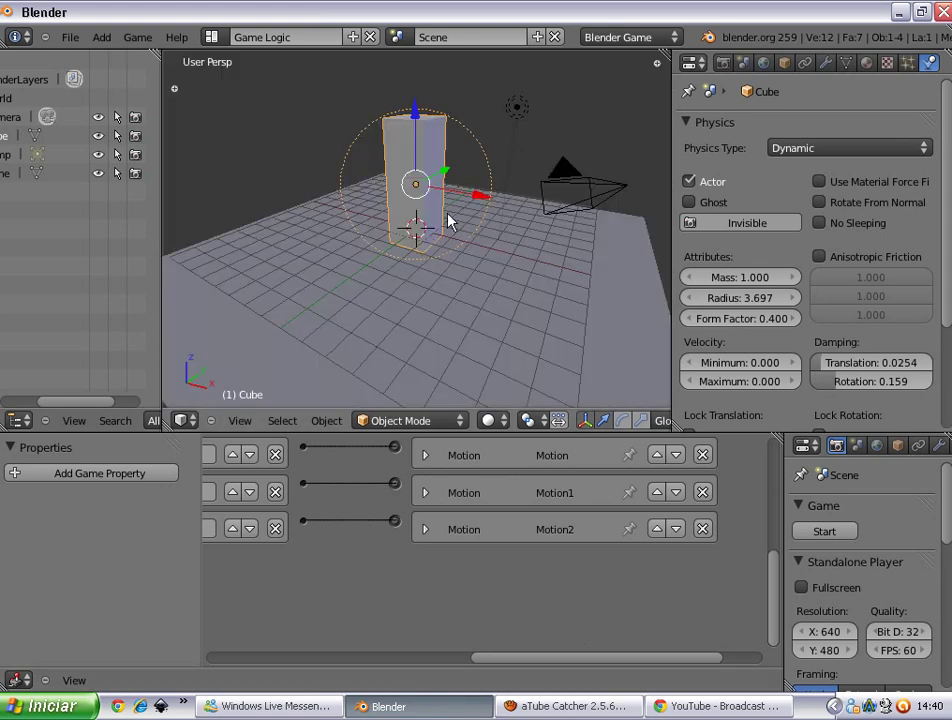
# - Scale the pillar up uniformly, without an axis constraint, into a block several times wider
pyautogui.press('s')
pyautogui.press('z')
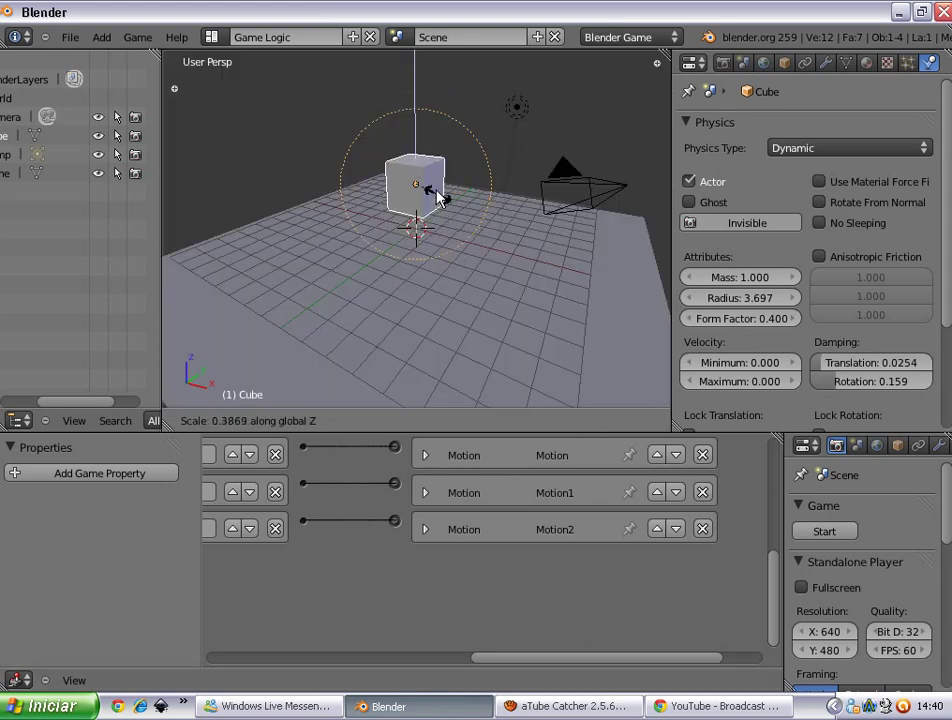
pyautogui.press('z')
pyautogui.press('z')
pyautogui.click(661, 272)
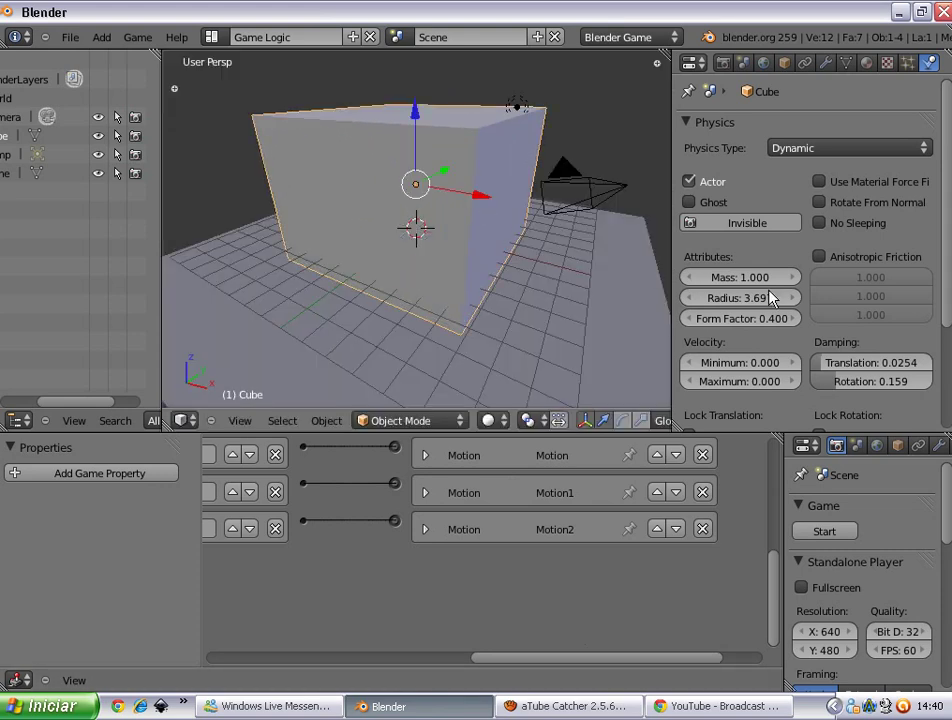
# - Flatten the large block along global Z to roughly half its height and open its modifier settings
pyautogui.press('s')
pyautogui.press('z')
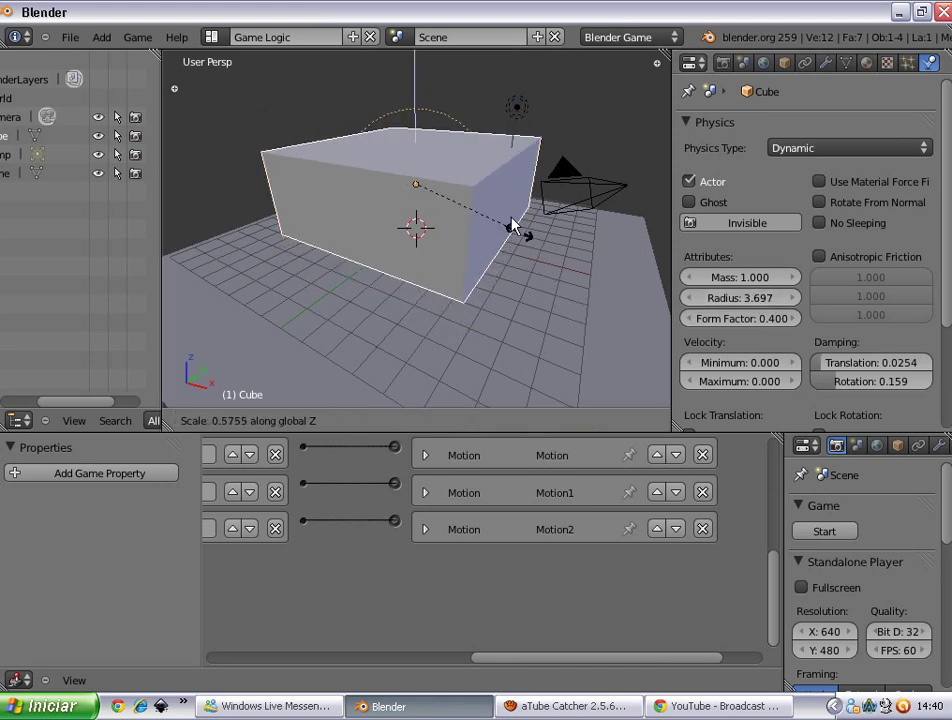
pyautogui.click(514, 226)
pyautogui.click(825, 62)
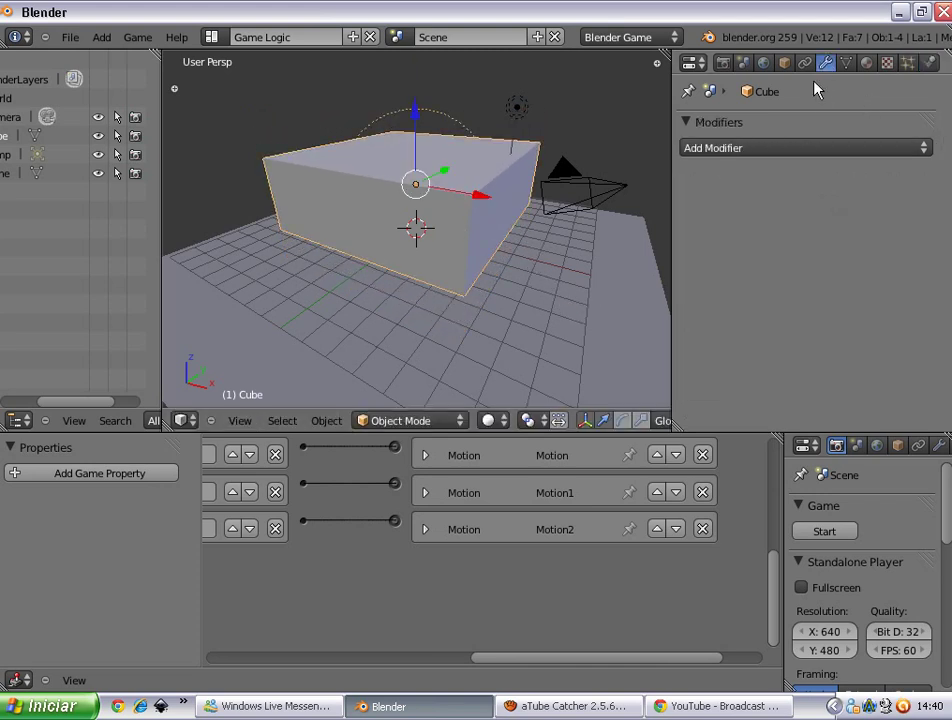
# - Add a Subdivision Surface modifier to the large block and scale the block up uniformly
pyautogui.click(780, 148)
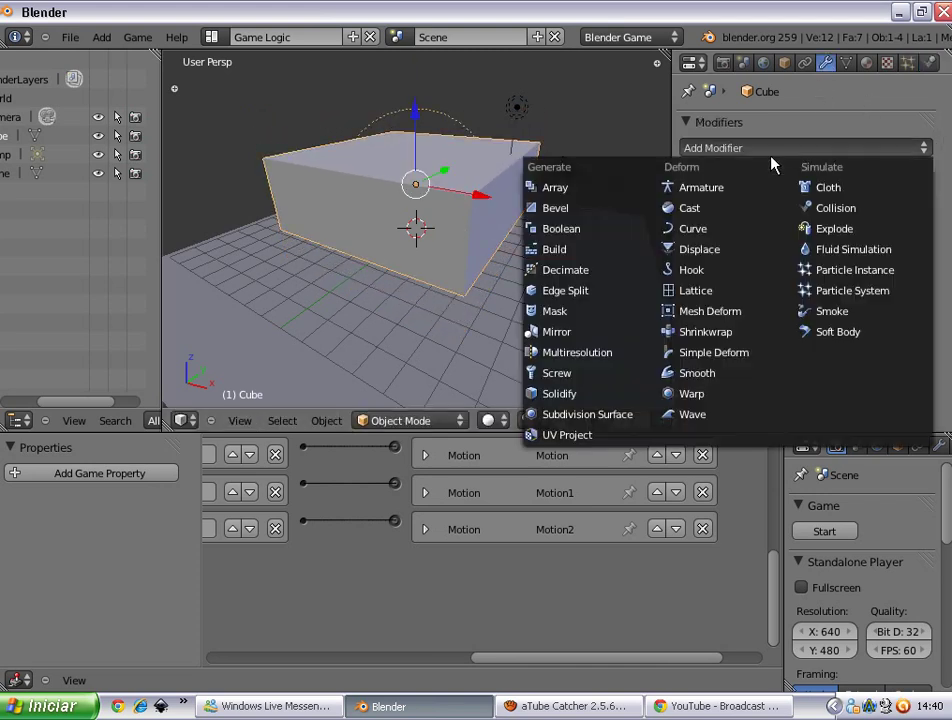
pyautogui.click(570, 414)
pyautogui.press('s')
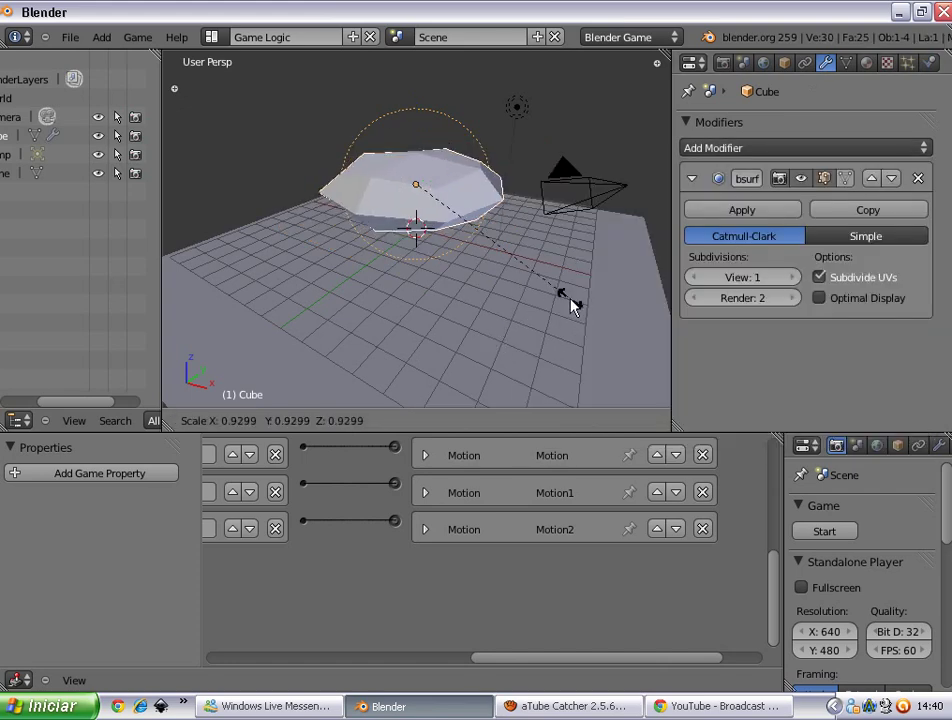
pyautogui.click(603, 305)
# - Apply the block's Subdivision Surface modifier permanently to its mesh in Object Mode
pyautogui.press('Tab')
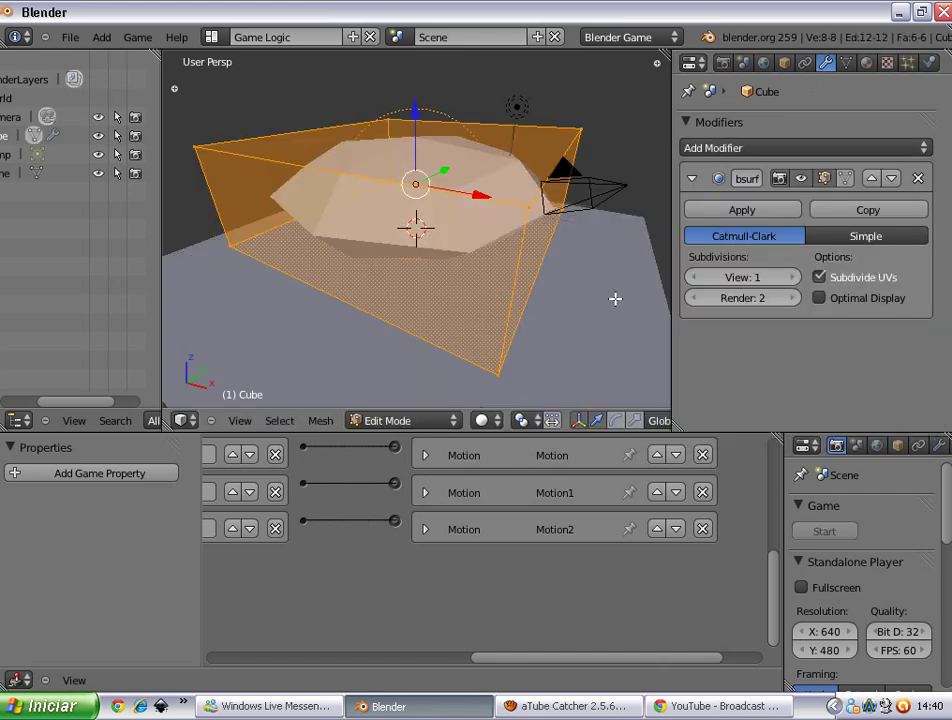
pyautogui.press('Tab')
pyautogui.moveTo(603, 305); pyautogui.dragTo(660, 250, button='middle')
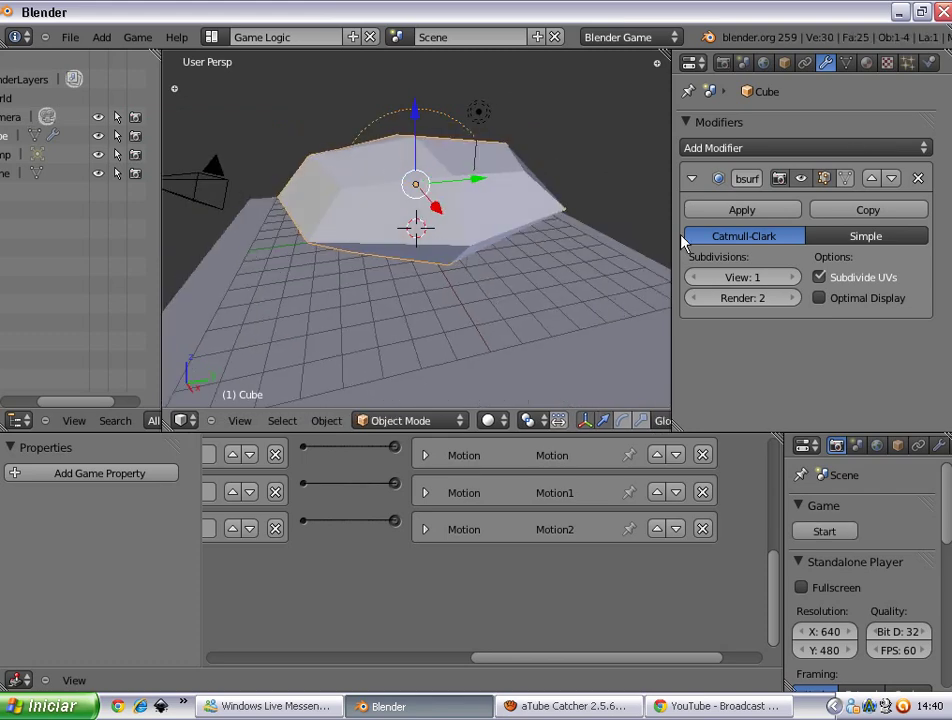
pyautogui.click(790, 212)
# - Edit the mesh in face selection with hidden geometry occluded and select the two adjacent faces along the block's front side
pyautogui.press('Tab')
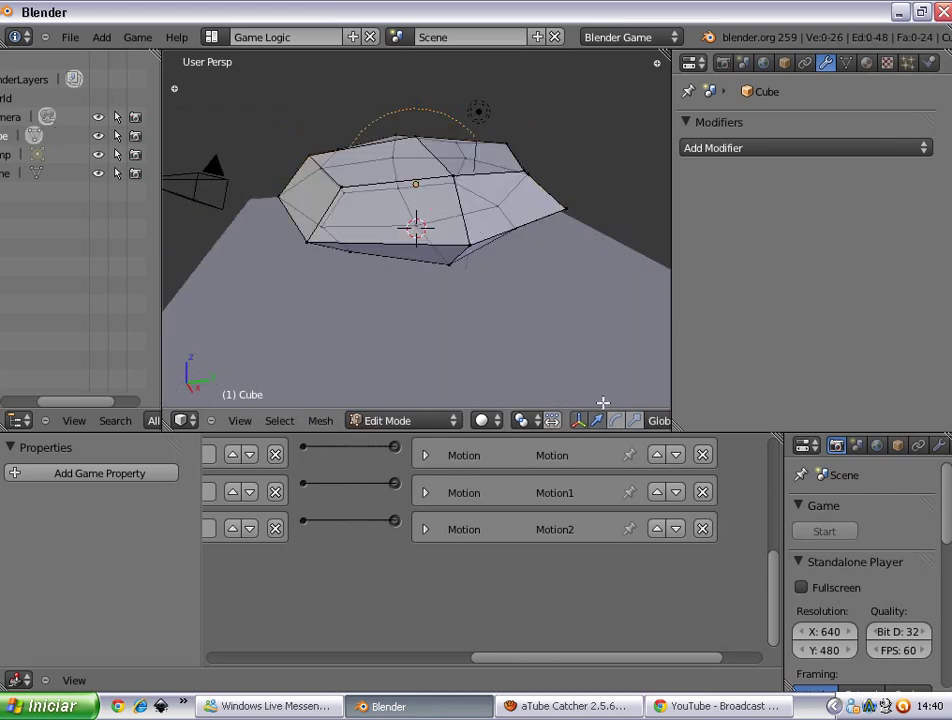
pyautogui.scroll(-7, 563, 426)
pyautogui.click(635, 423)
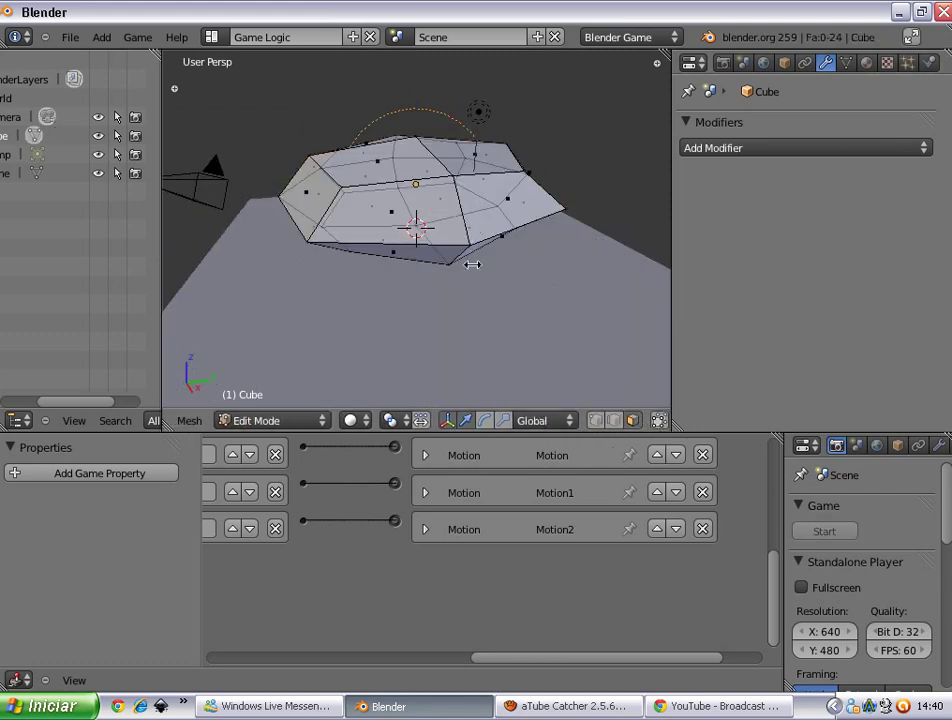
pyautogui.rightClick(509, 191)
pyautogui.rightClick(458, 203)
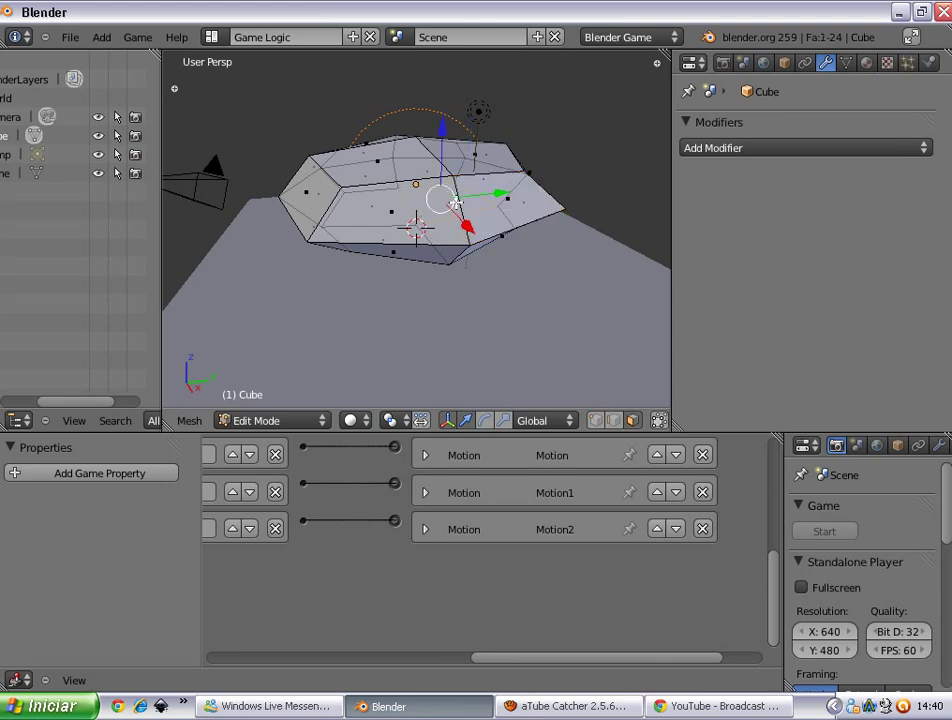
pyautogui.click(655, 422)
pyautogui.rightClick(450, 205)
pyautogui.keyDown('shift'); pyautogui.rightClick(489, 194); pyautogui.keyUp('shift')
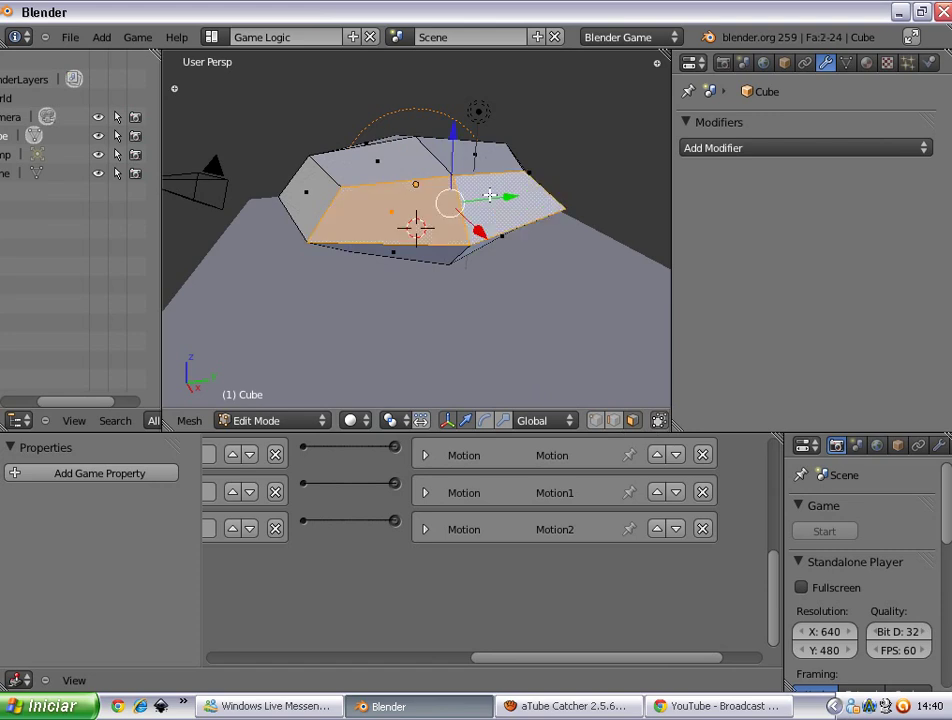
# - Extrude the two selected side faces to form a slightly smaller inner panel
pyautogui.press('e')
pyautogui.click(489, 194)
pyautogui.press('s')
pyautogui.rightClick(546, 219)
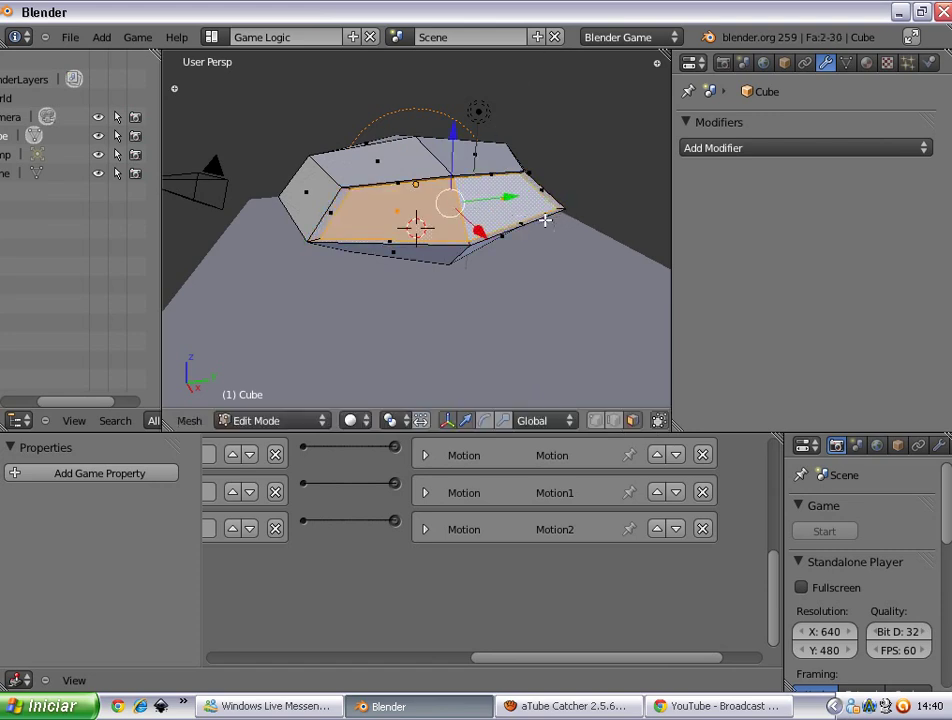
# - Extrude the two side faces again, push them inward along X as a recess and return to Object Mode
pyautogui.press('e')
pyautogui.click(538, 220)
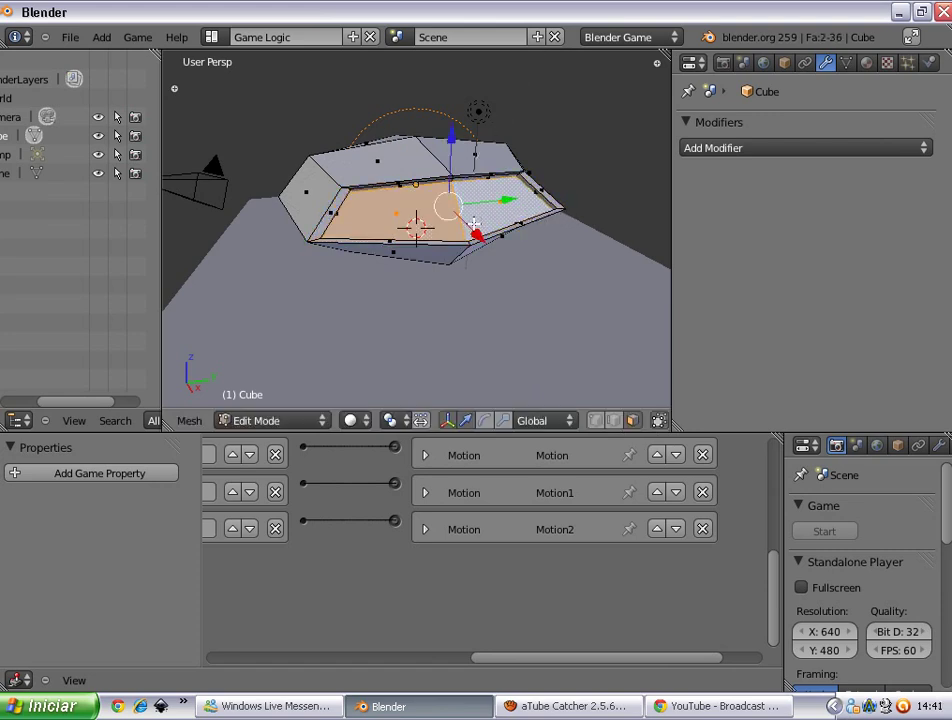
pyautogui.moveTo(474, 228); pyautogui.dragTo(463, 226)
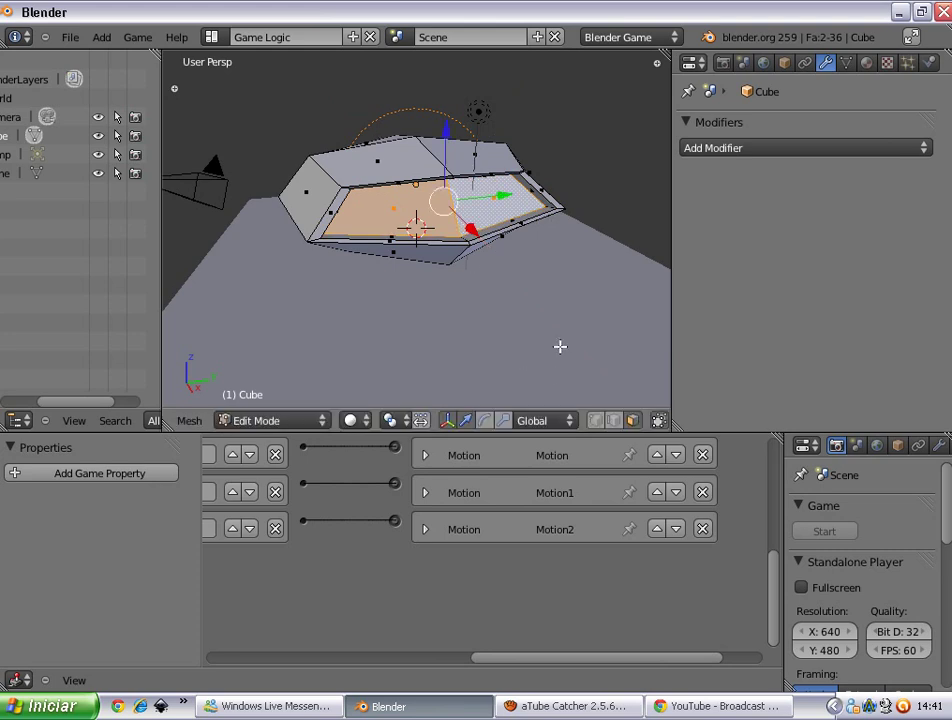
pyautogui.click(598, 713)
pyautogui.click(598, 711)
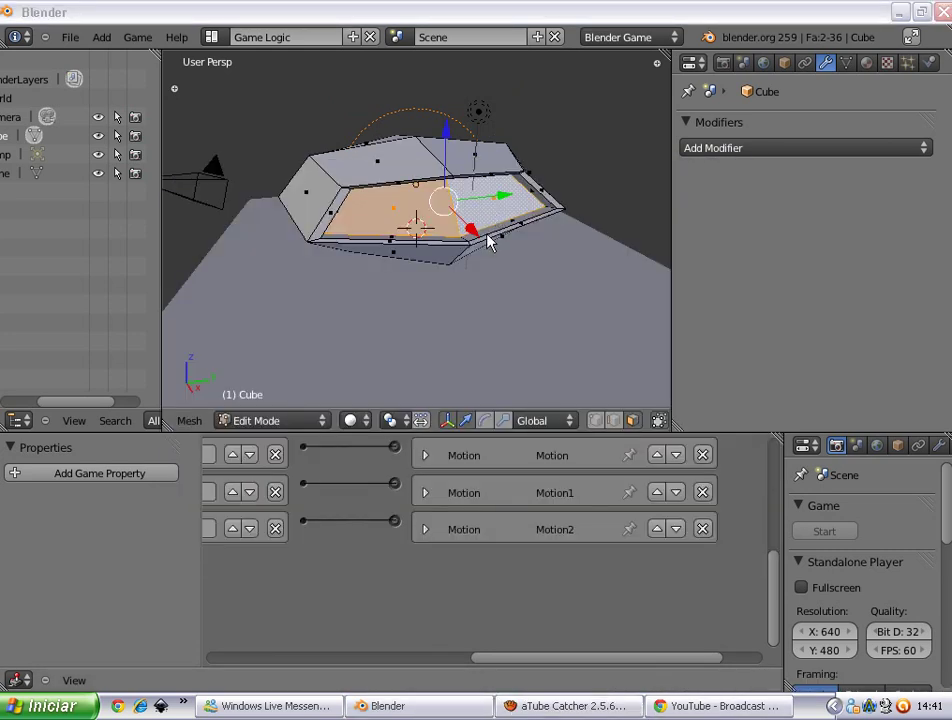
pyautogui.press('Tab')
pyautogui.scroll(-4, 492, 255)
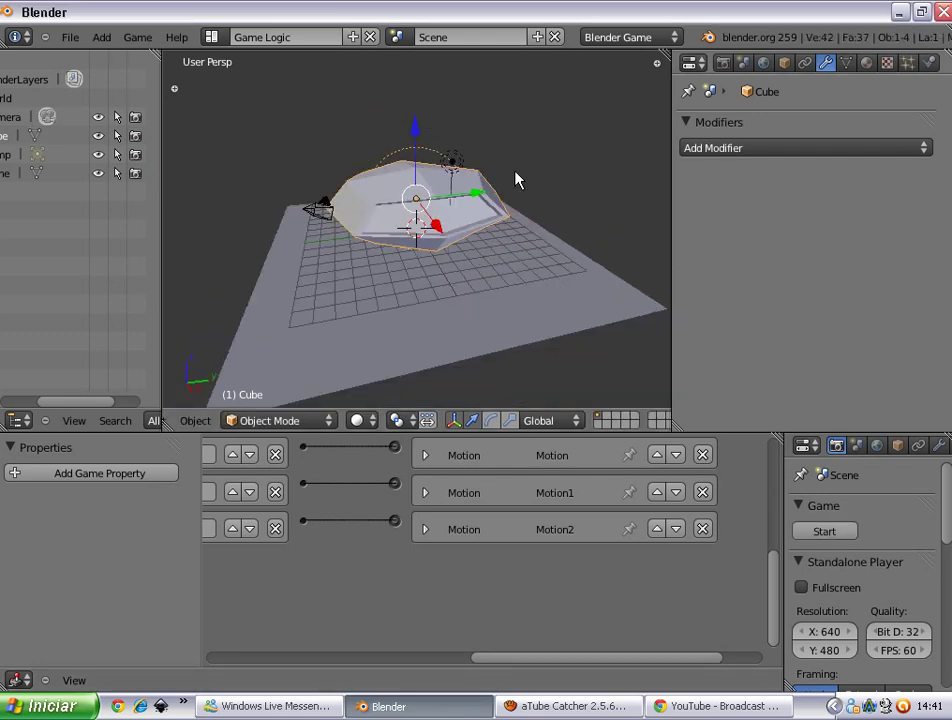
pyautogui.moveTo(516, 180); pyautogui.dragTo(351, 202, button='middle')
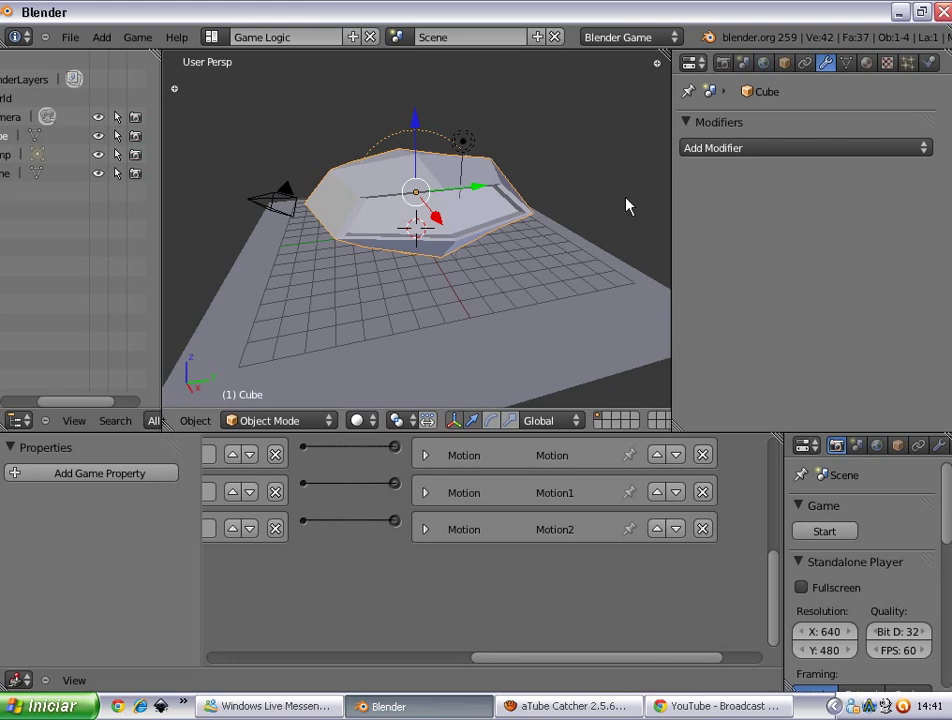
# - Set the object's physics radius to 6.714 and test-run the game
pyautogui.click(928, 66)
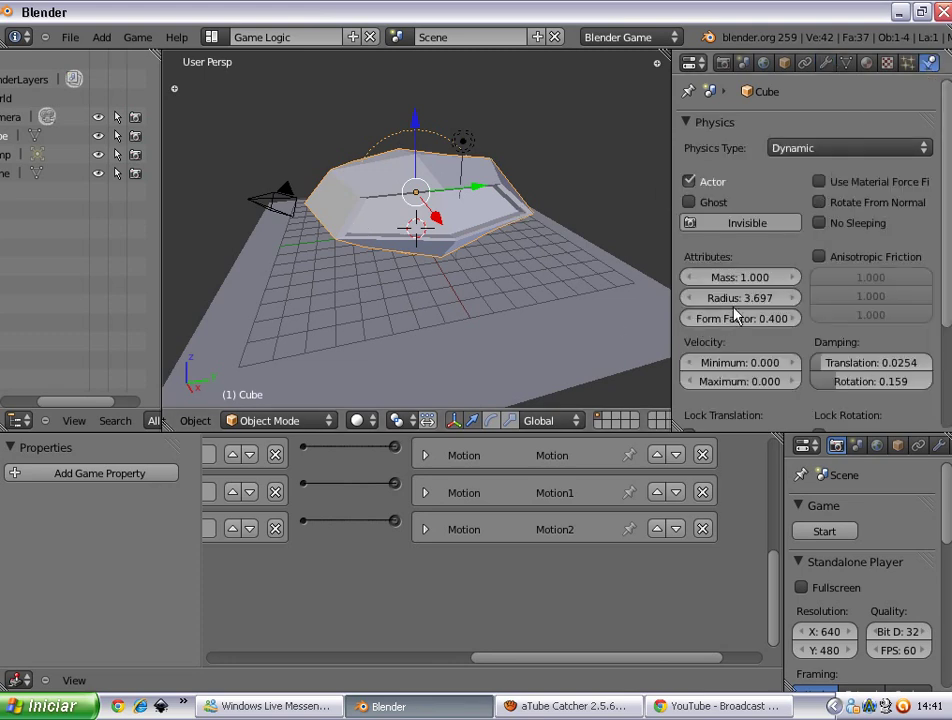
pyautogui.moveTo(811, 297); pyautogui.dragTo(867, 294)
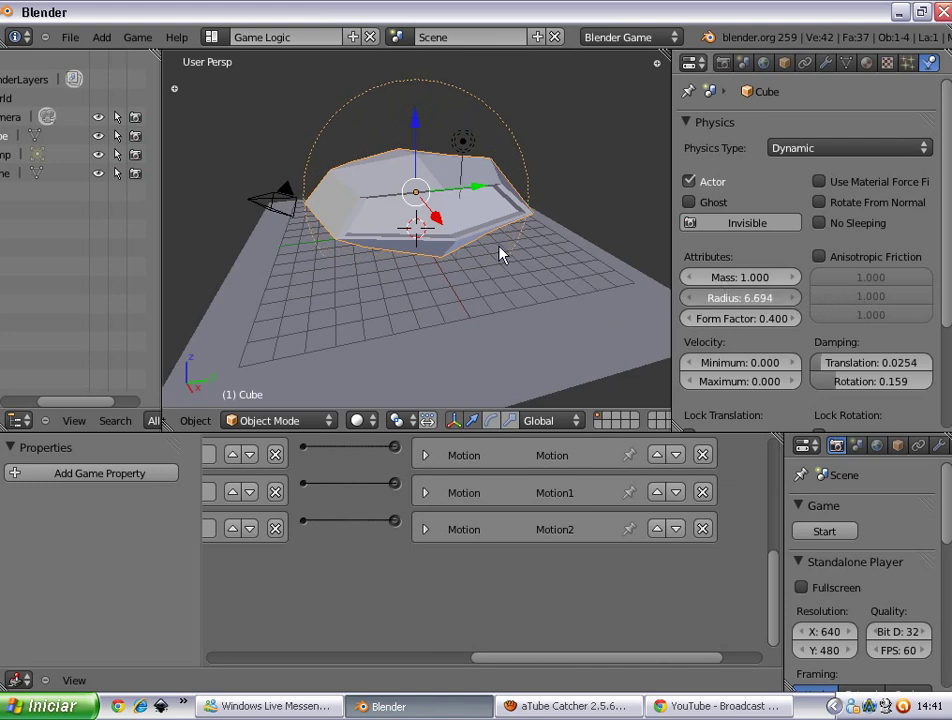
pyautogui.press('a')
pyautogui.scroll(-2, 476, 262)
pyautogui.press('p')
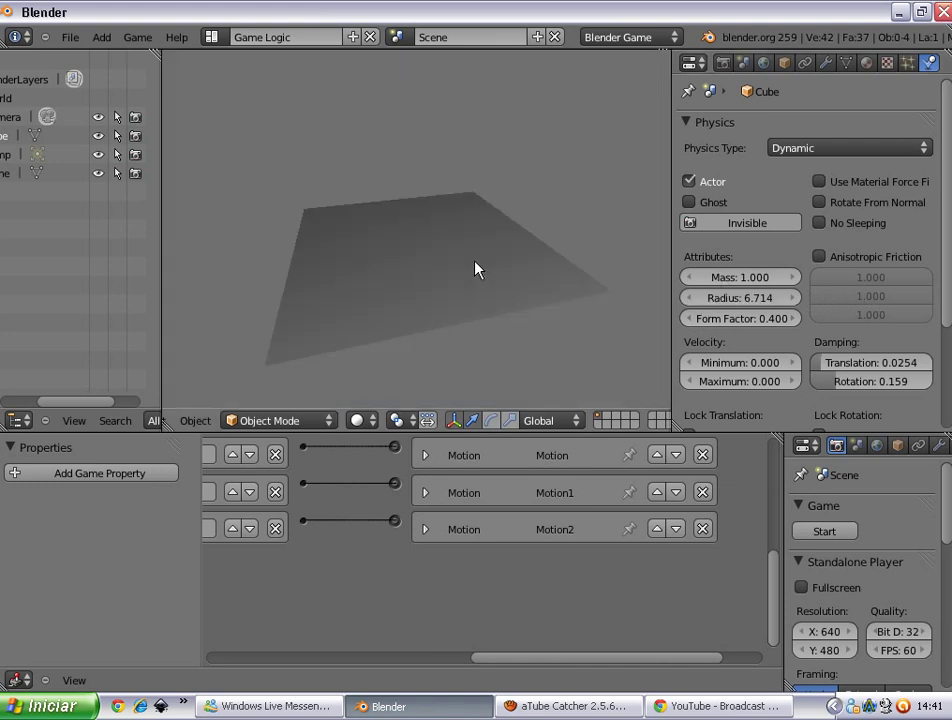
pyautogui.press('Escape')
# - Raise the faceted object along Z well above the ground plane and test-run the game
pyautogui.rightClick(425, 212)
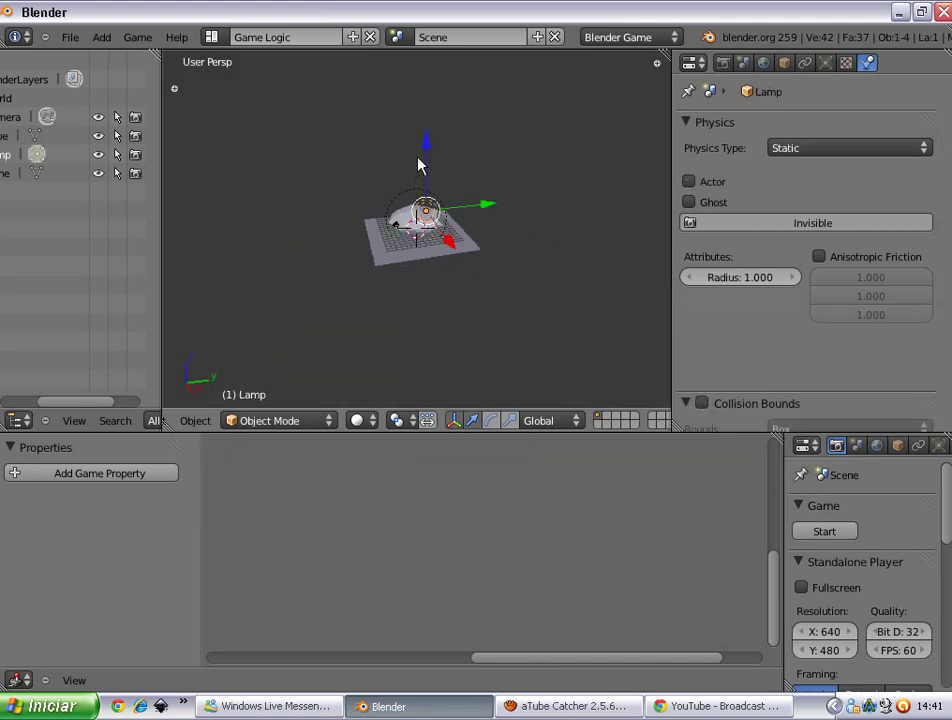
pyautogui.rightClick(418, 218)
pyautogui.moveTo(414, 165); pyautogui.dragTo(396, 125)
pyautogui.press('p')
pyautogui.press('Escape')
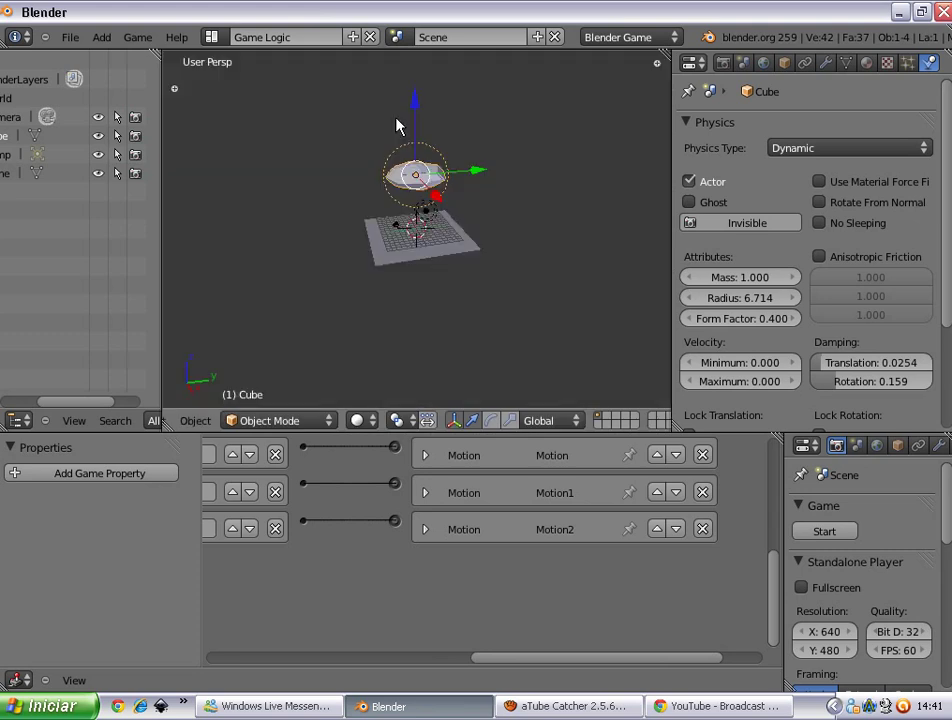
# - Reduce the object's physics radius to 6.455 and test-run the game
pyautogui.scroll(4, 461, 234)
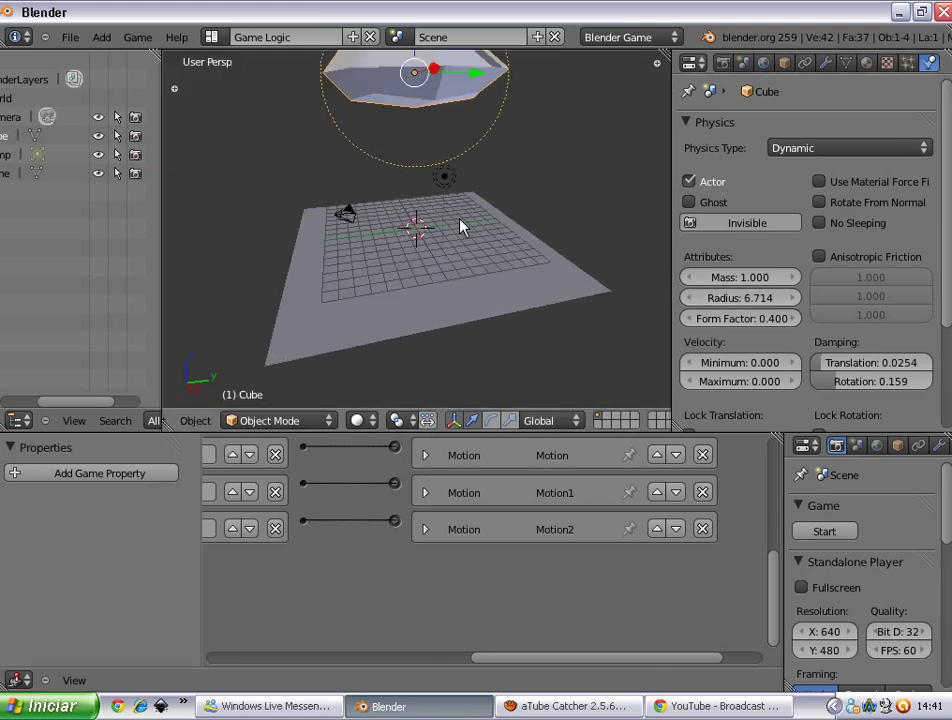
pyautogui.scroll(-1, 463, 219)
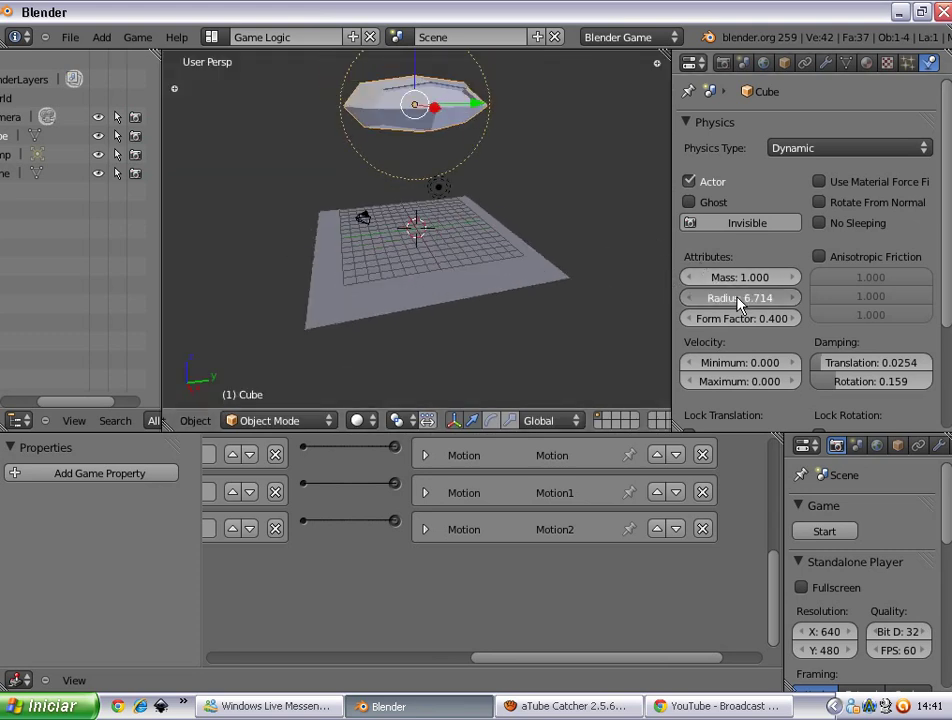
pyautogui.moveTo(740, 298); pyautogui.dragTo(728, 298)
pyautogui.press('p')
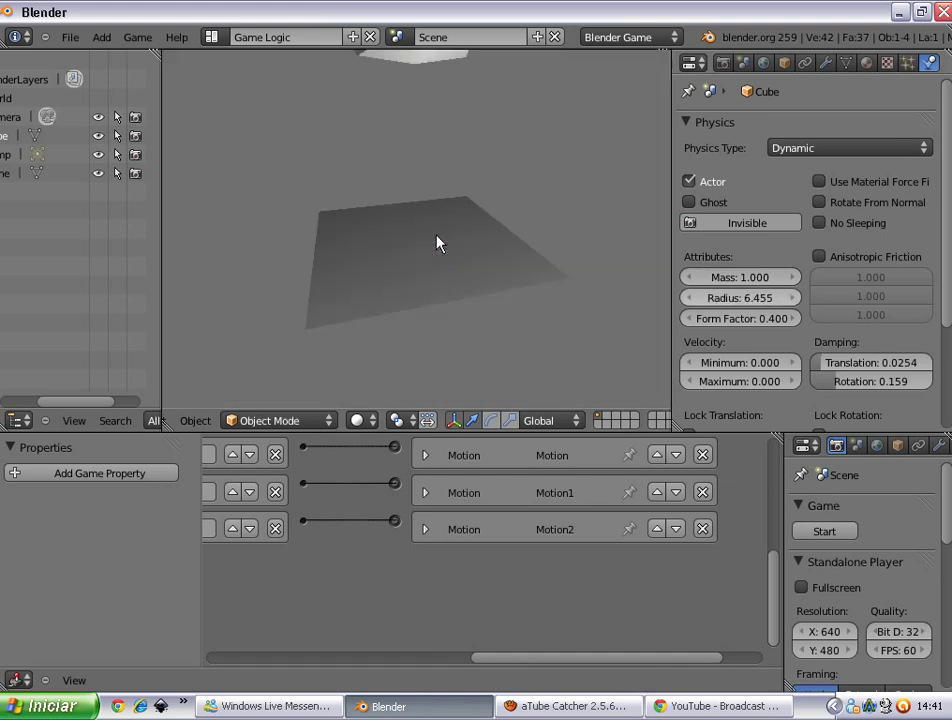
pyautogui.press('Escape')
# - Set the object's physics radius to 6 and test-run the game
pyautogui.click(735, 303)
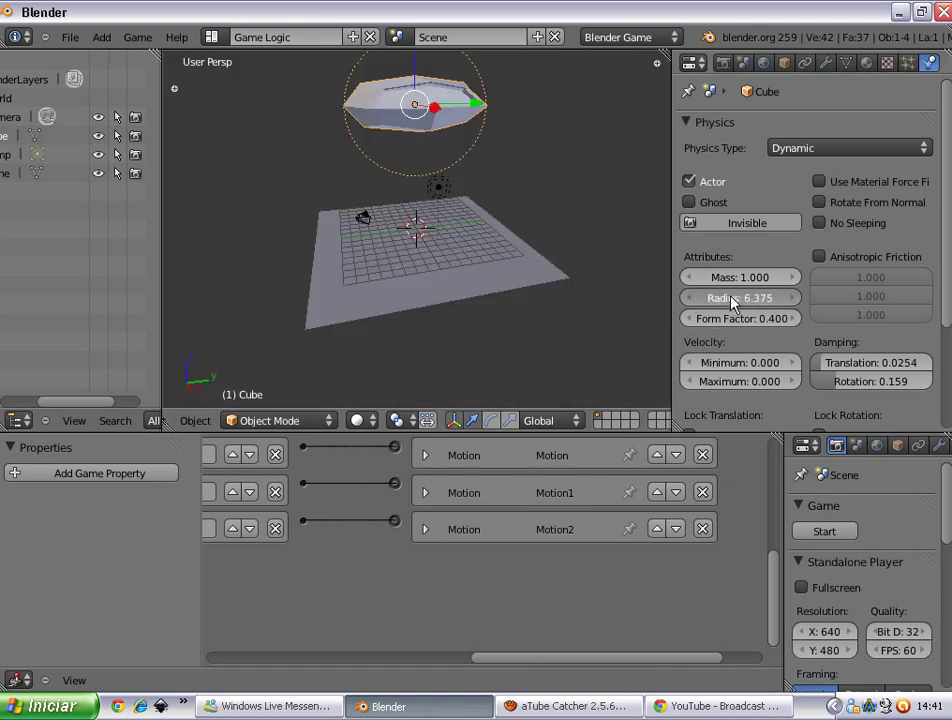
pyautogui.write('6')
pyautogui.press('Return')
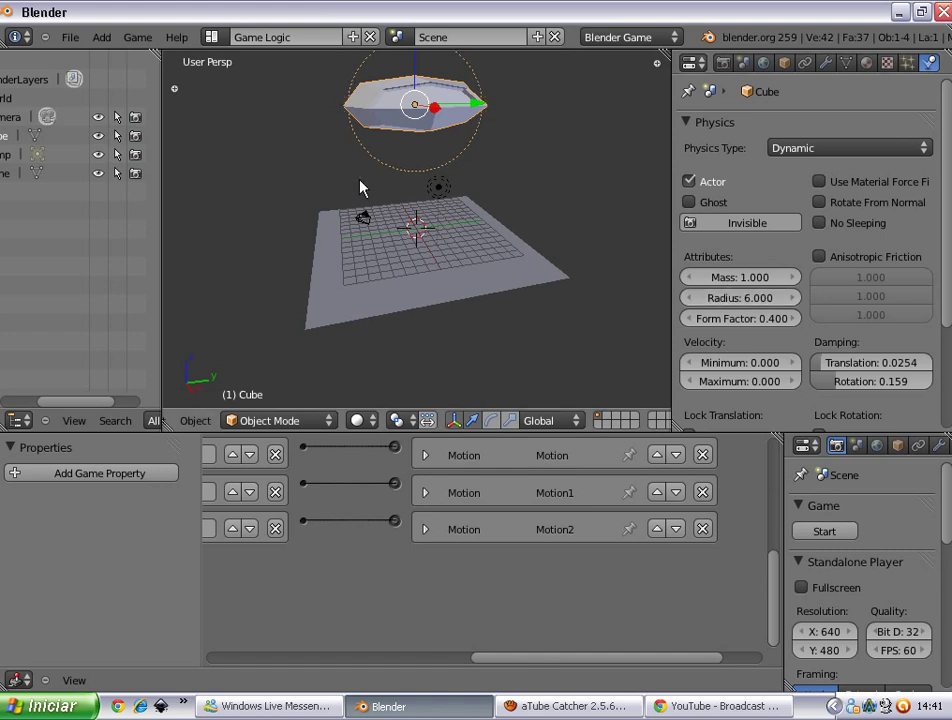
pyautogui.press('p')
pyautogui.press('Escape')
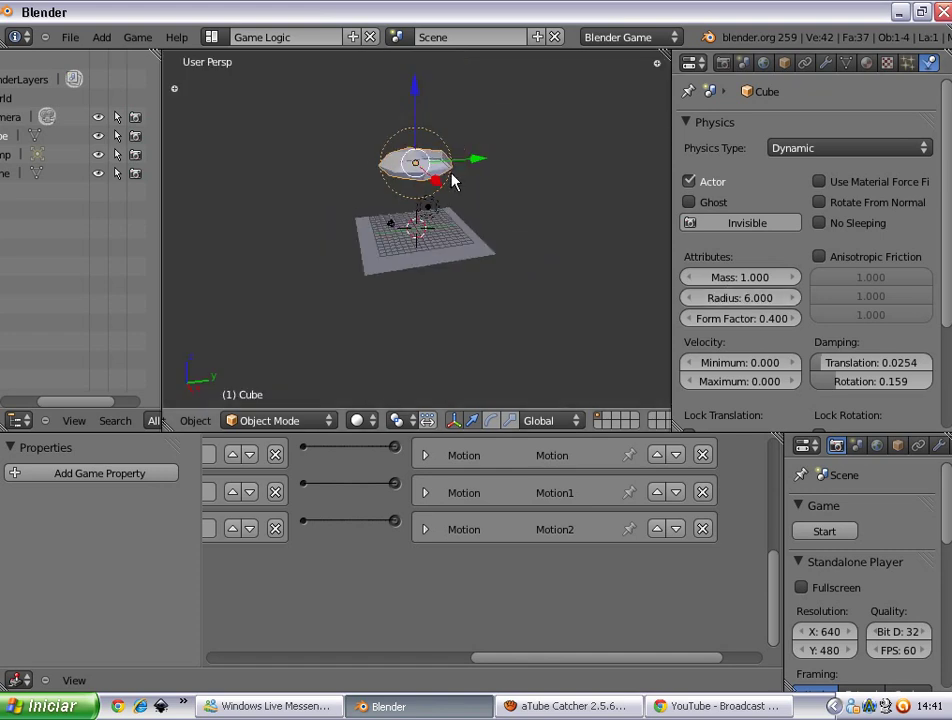
# - Set the object's physics radius to 1 and test-run the game
pyautogui.moveTo(705, 297); pyautogui.dragTo(560, 297)
pyautogui.click(758, 297)
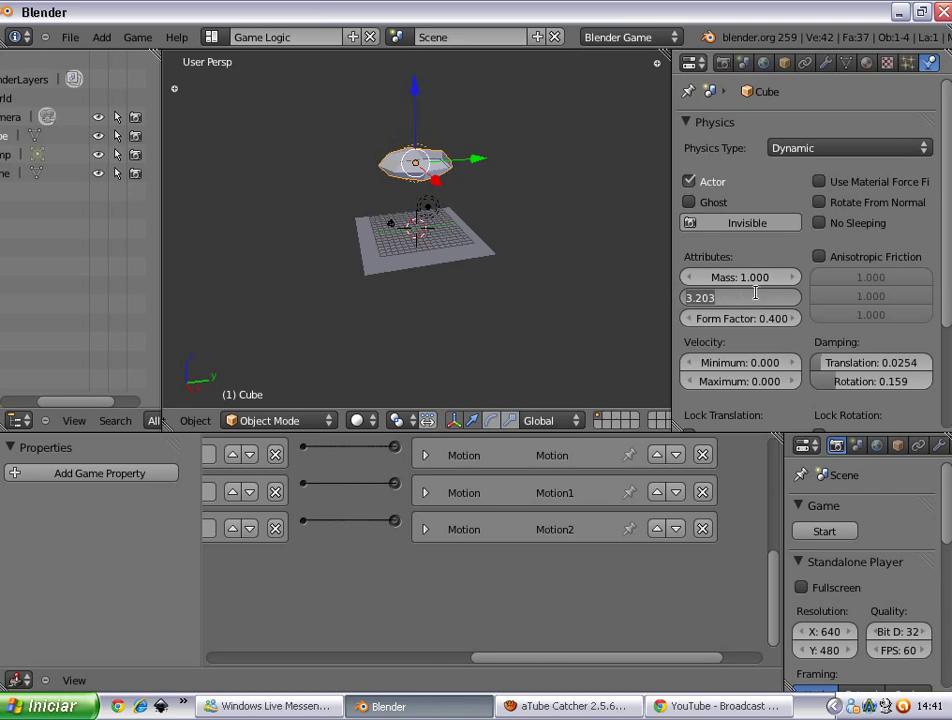
pyautogui.write('1')
pyautogui.press('Return')
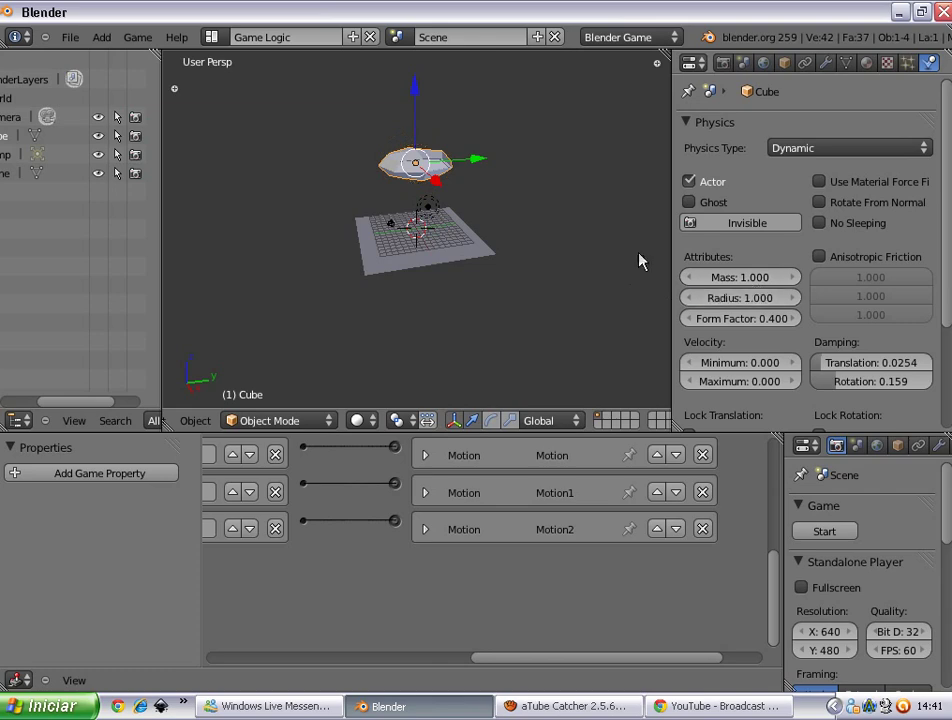
pyautogui.click(592, 708)
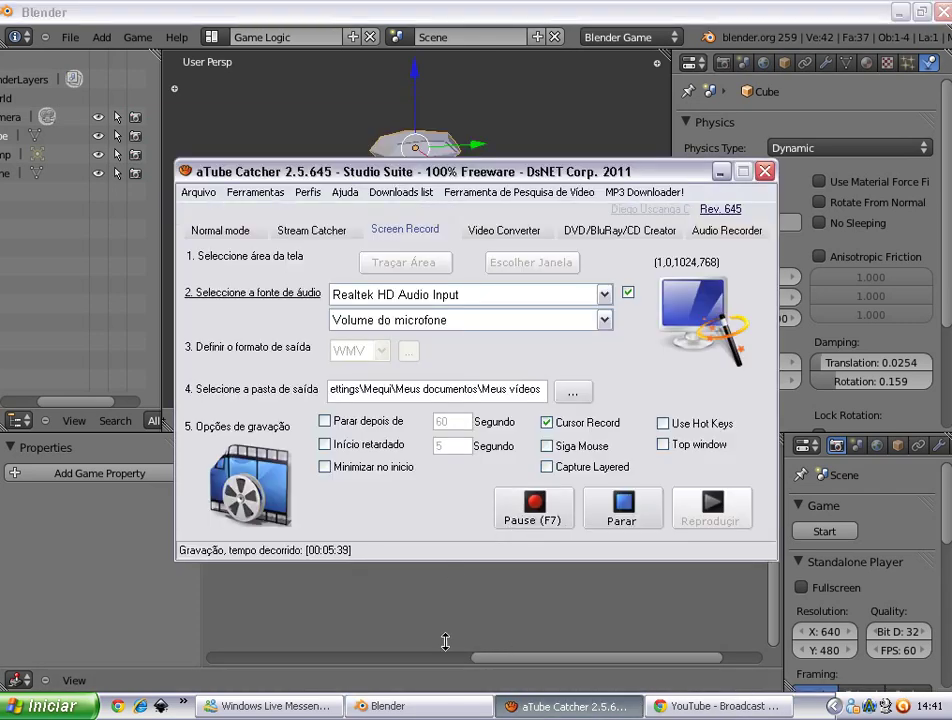
pyautogui.click(519, 515)
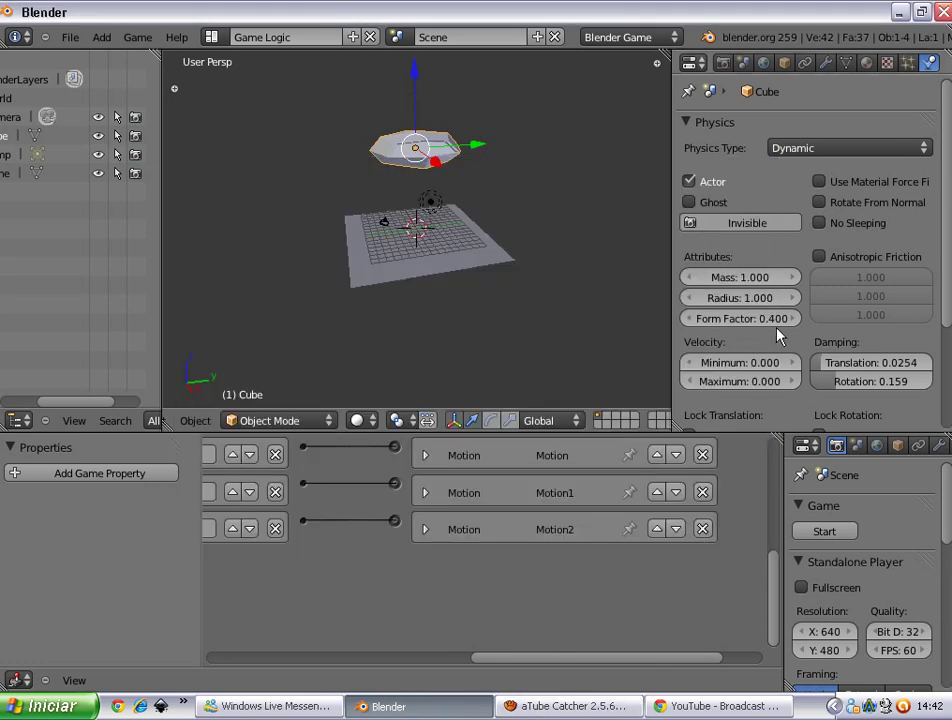
pyautogui.scroll(4, 391, 244)
pyautogui.scroll(-2, 405, 256)
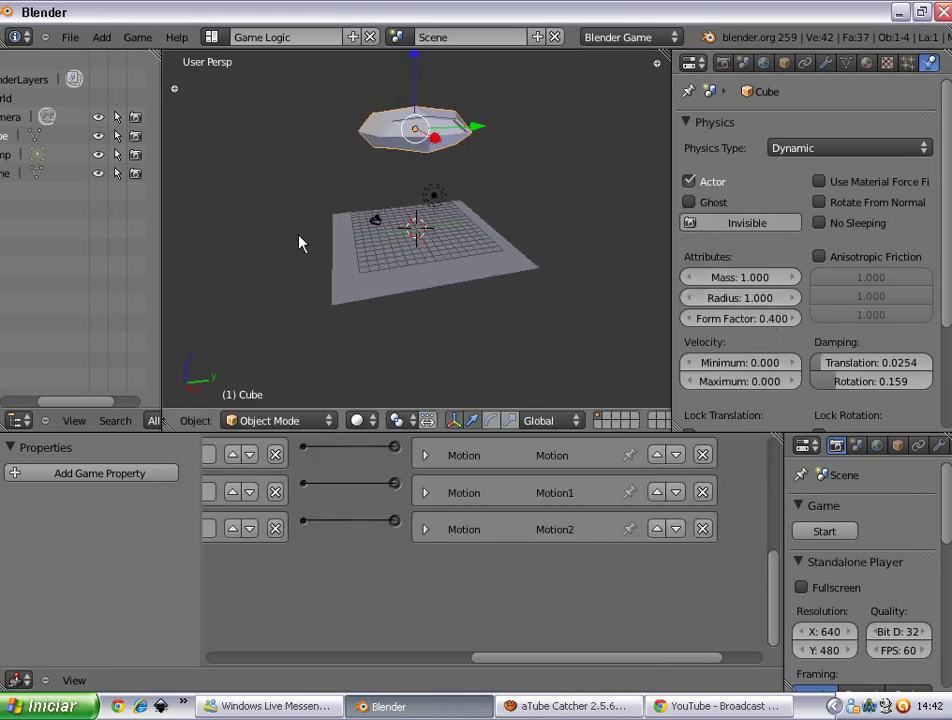
pyautogui.press('p')
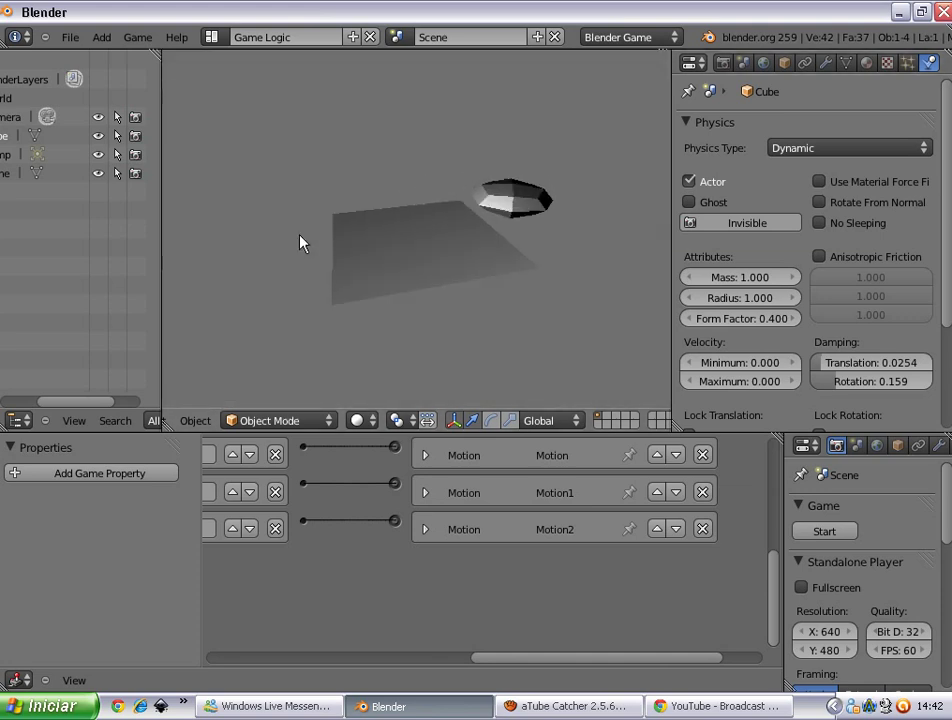
pyautogui.press('Escape')
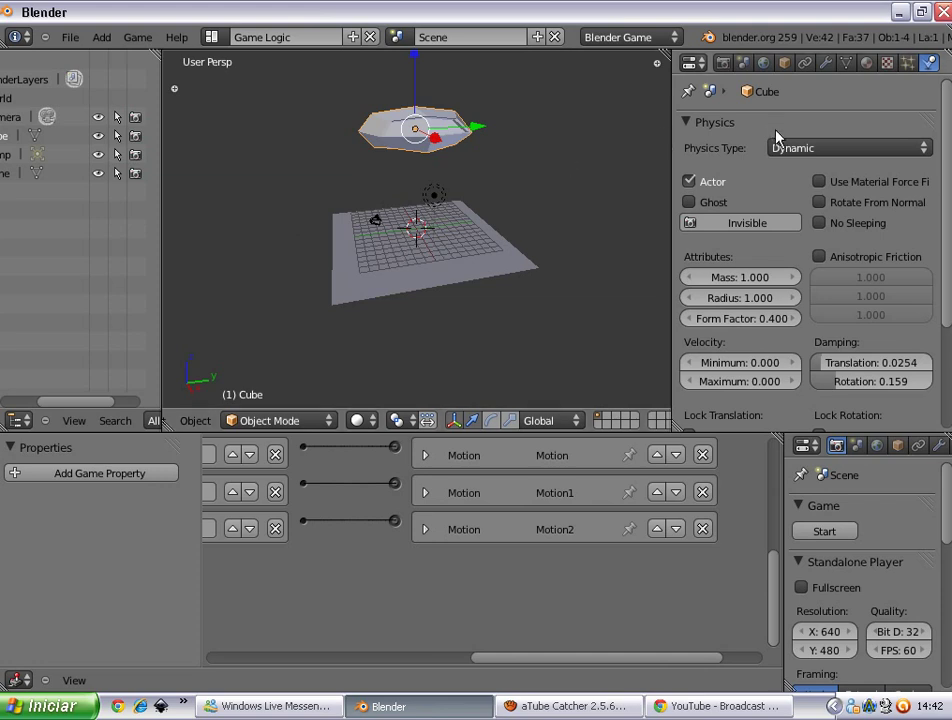
# - Change the object's physics type to Rigid Body and start a test run of the game
pyautogui.click(807, 151)
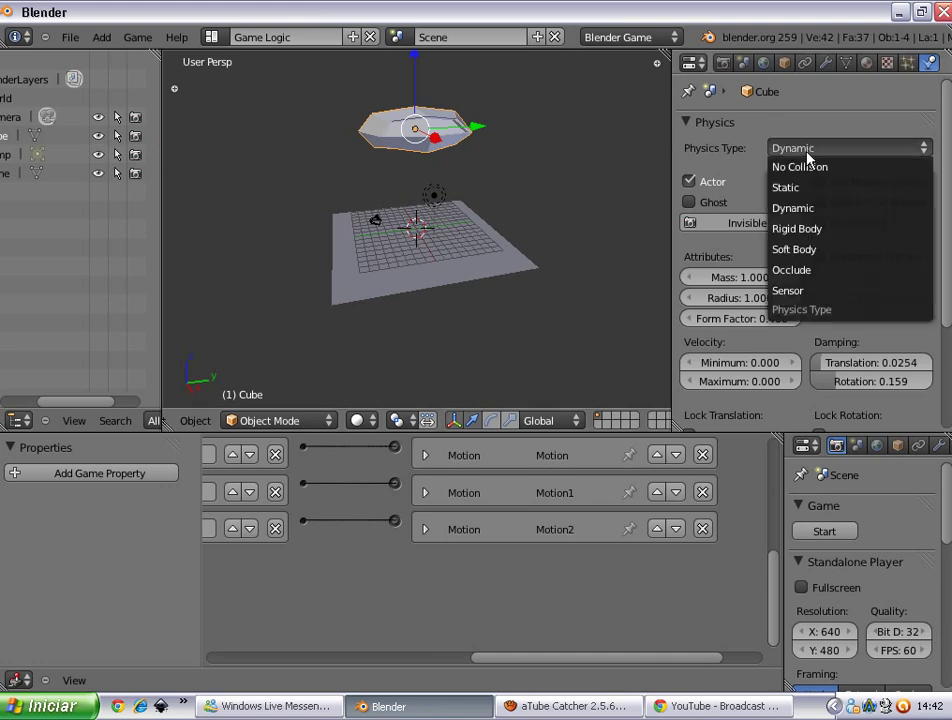
pyautogui.click(827, 230)
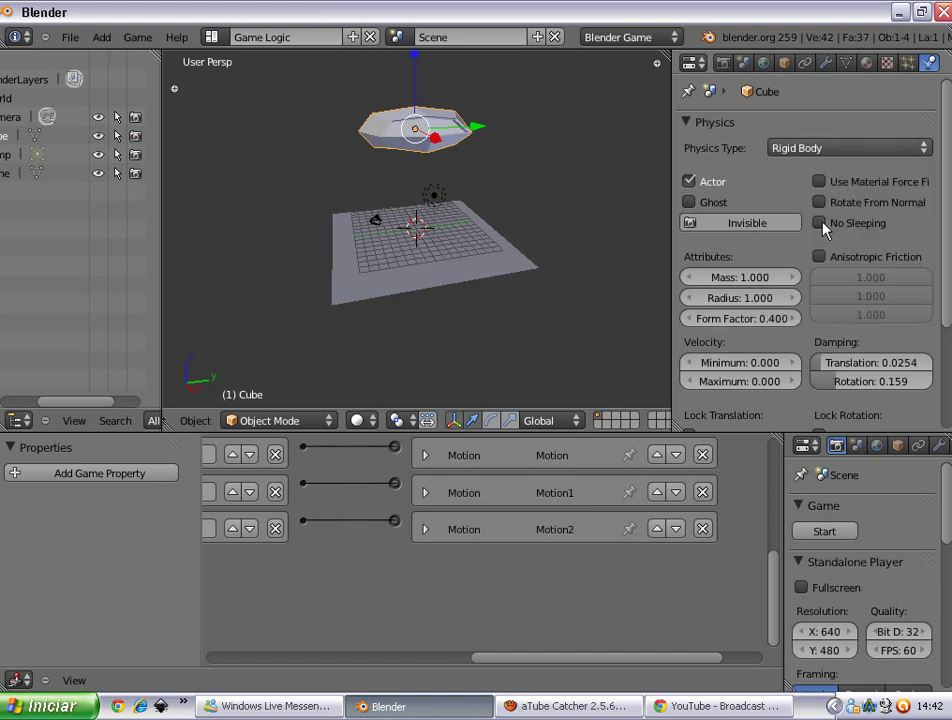
pyautogui.press('p')
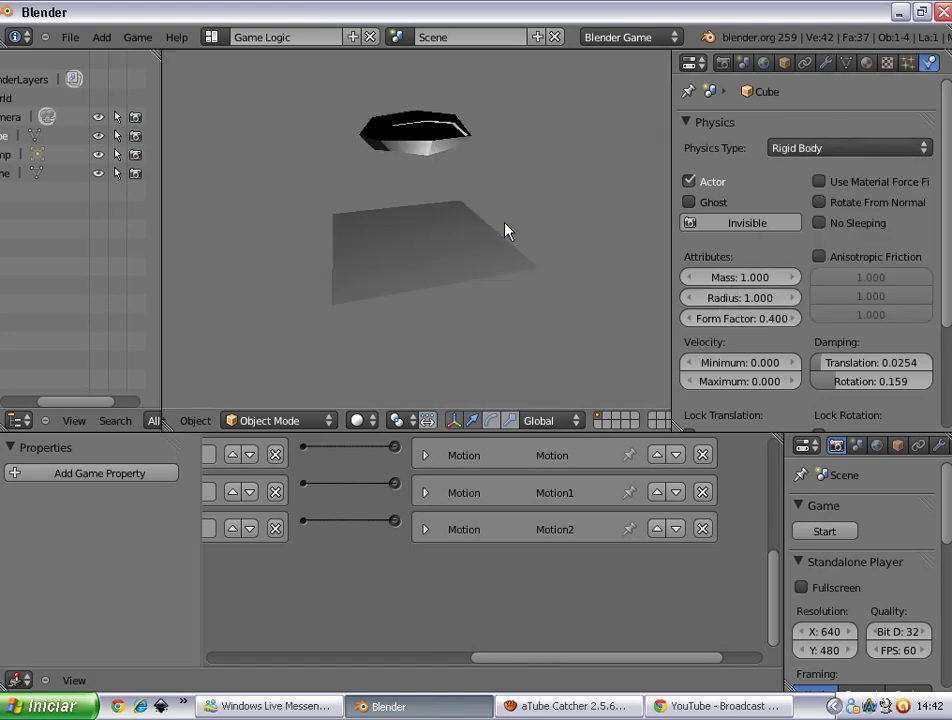
# - Enable Collision Bounds with the Compound option for the rigid body object and test-run the game
pyautogui.press('Escape')
pyautogui.scroll(-2, 845, 295)
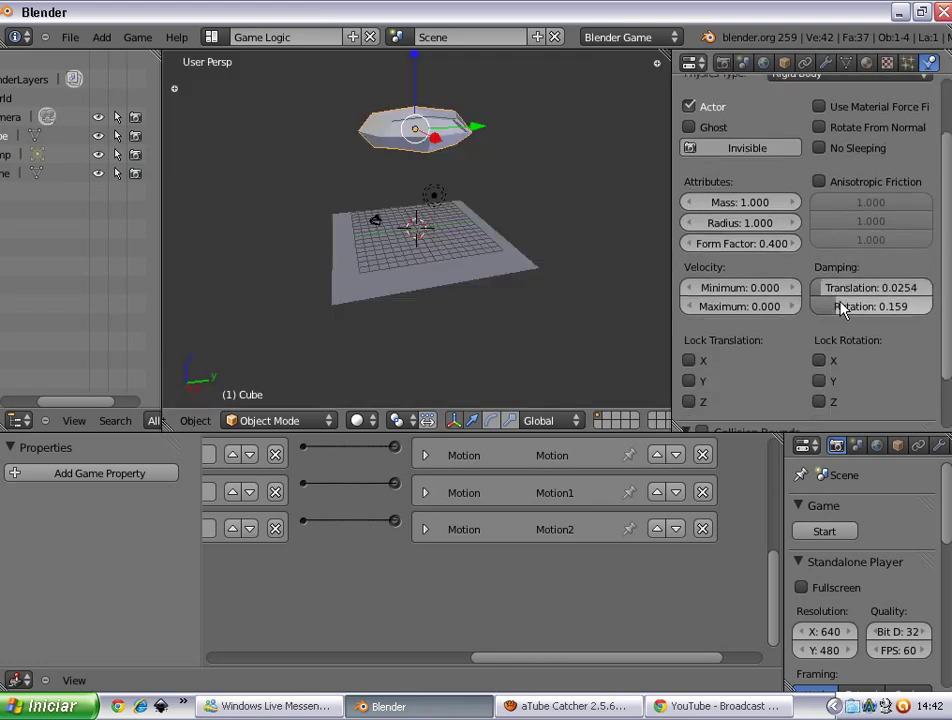
pyautogui.scroll(-2, 739, 307)
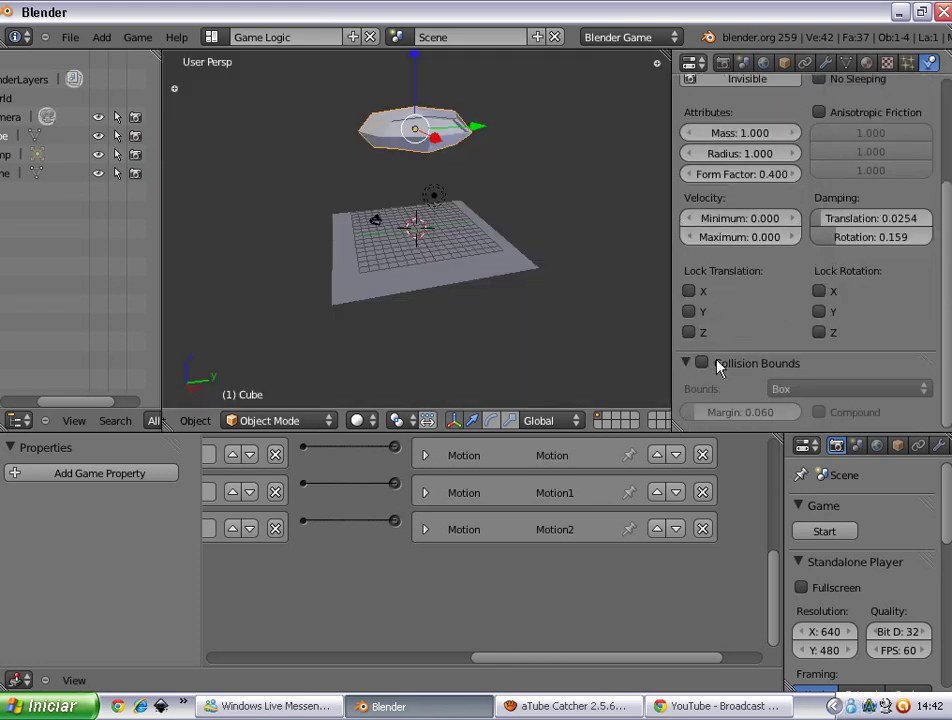
pyautogui.click(717, 362)
pyautogui.click(703, 365)
pyautogui.click(688, 366)
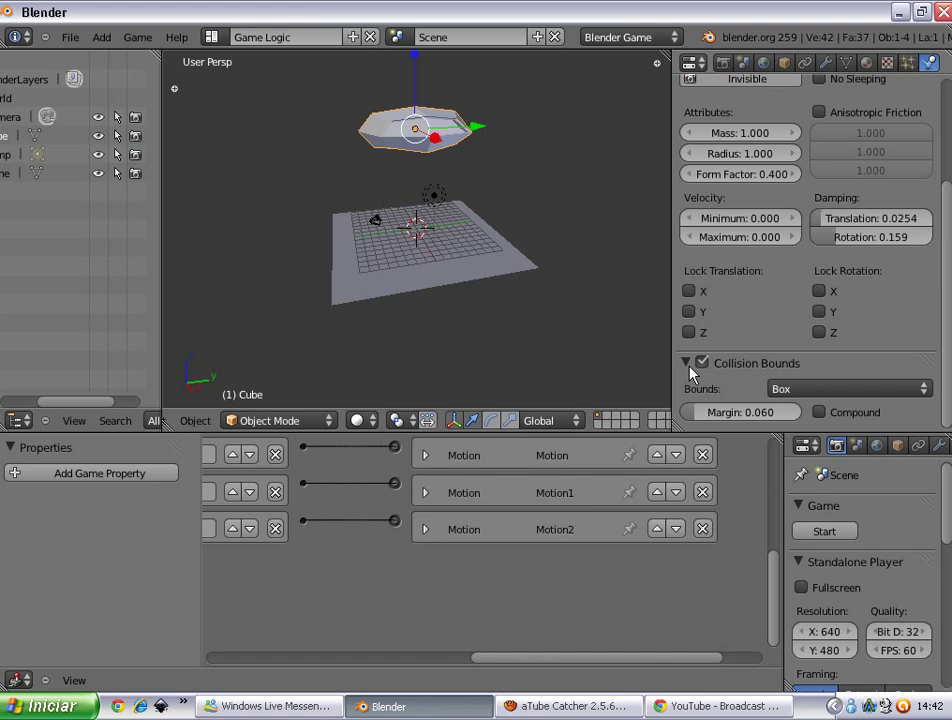
pyautogui.click(820, 413)
pyautogui.press('p')
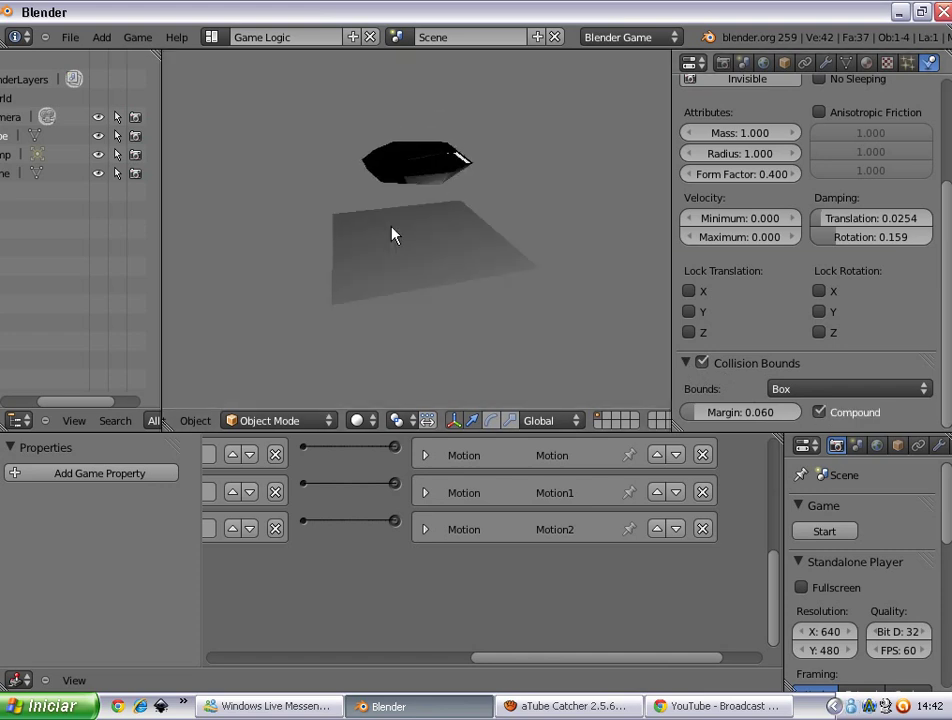
pyautogui.press('Escape')
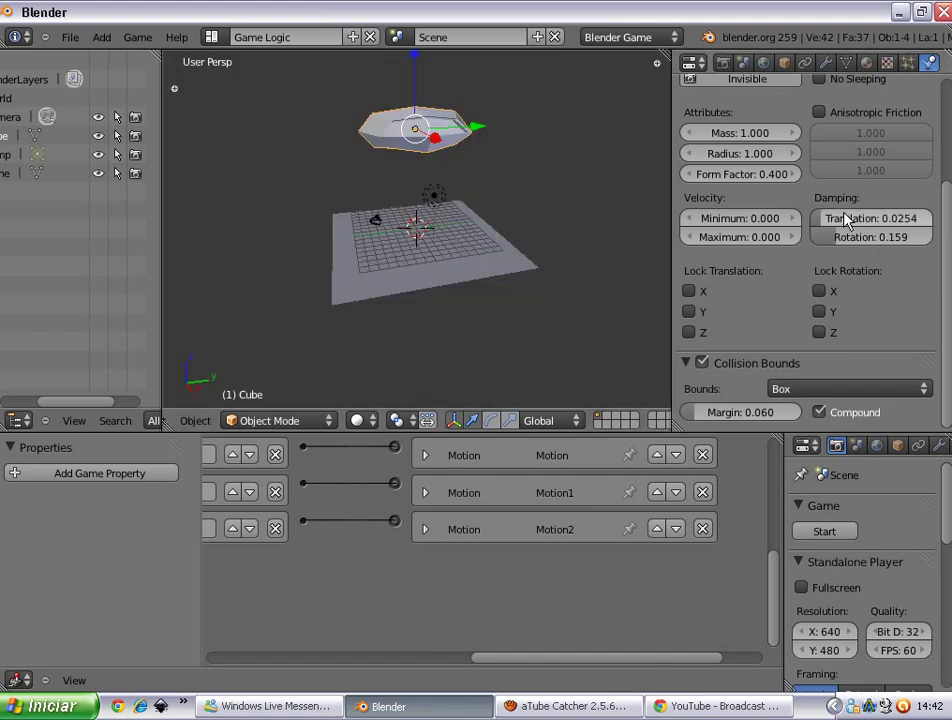
# - Change the object's physics type back to Dynamic and test-run the game
pyautogui.scroll(3, 750, 235)
pyautogui.scroll(3, 727, 268)
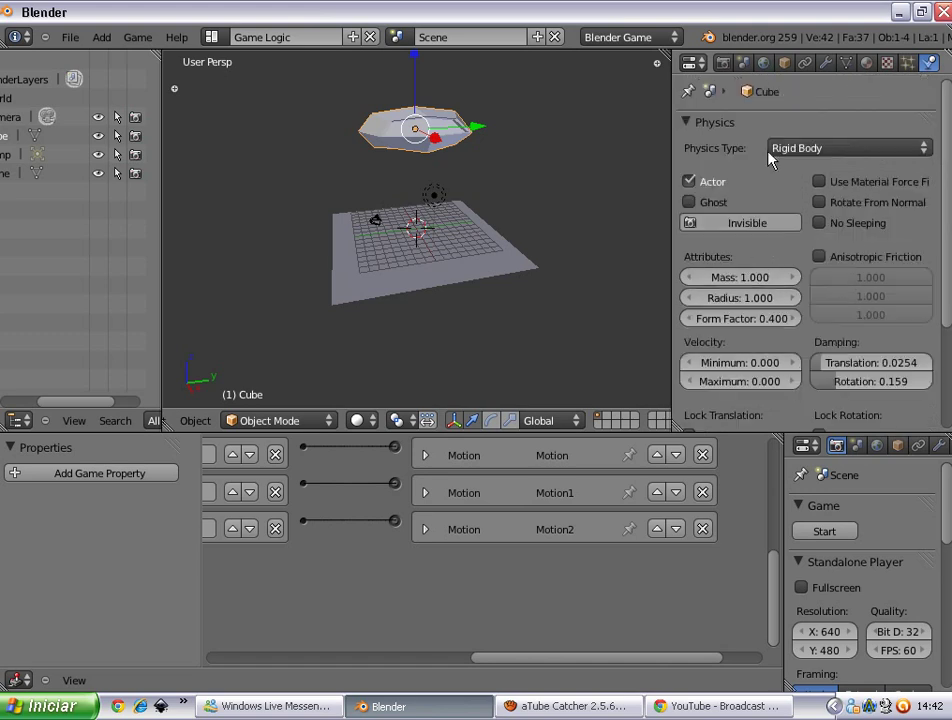
pyautogui.click(790, 148)
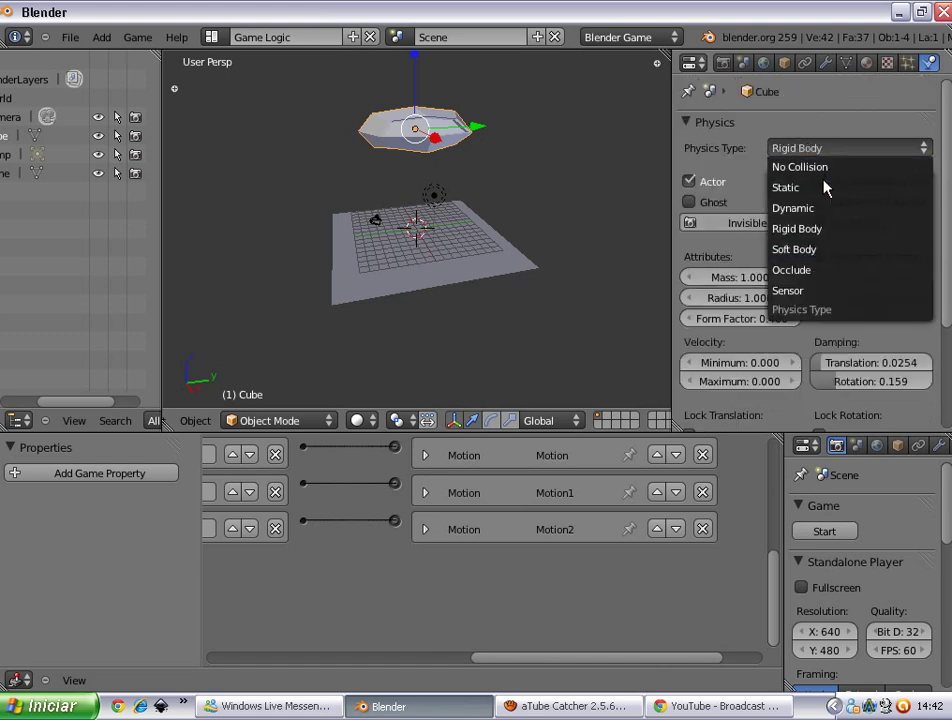
pyautogui.click(816, 208)
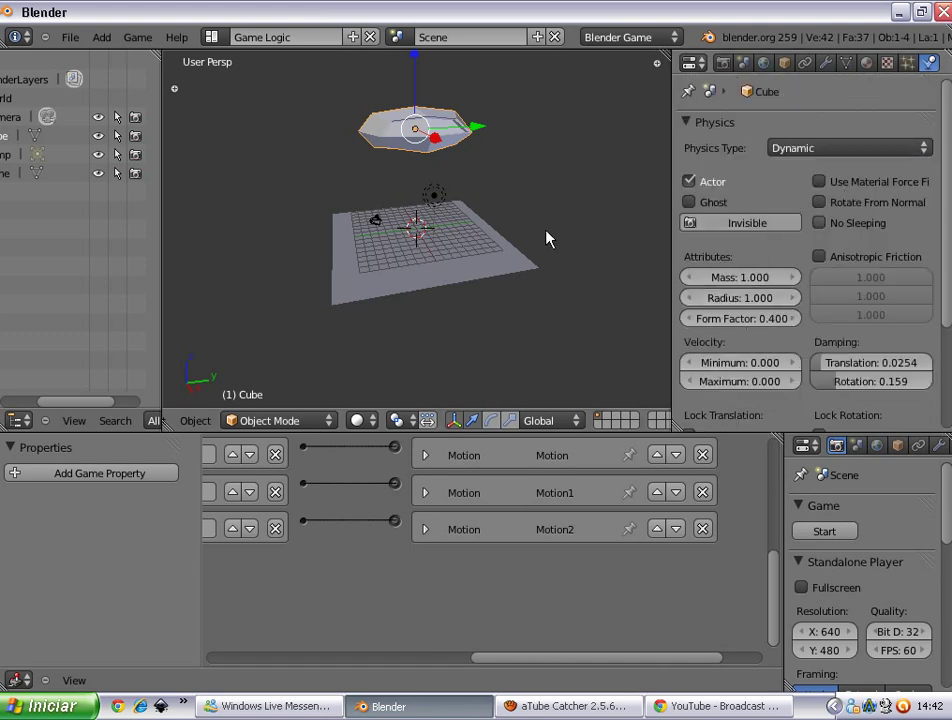
pyautogui.press('p')
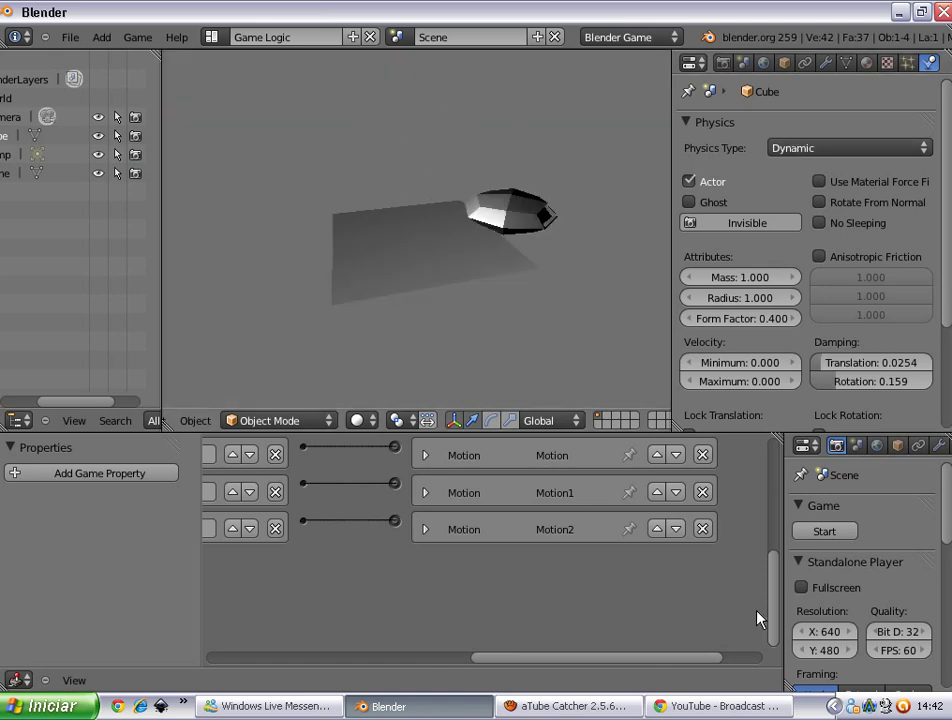
pyautogui.press('Escape')
pyautogui.click(550, 706)
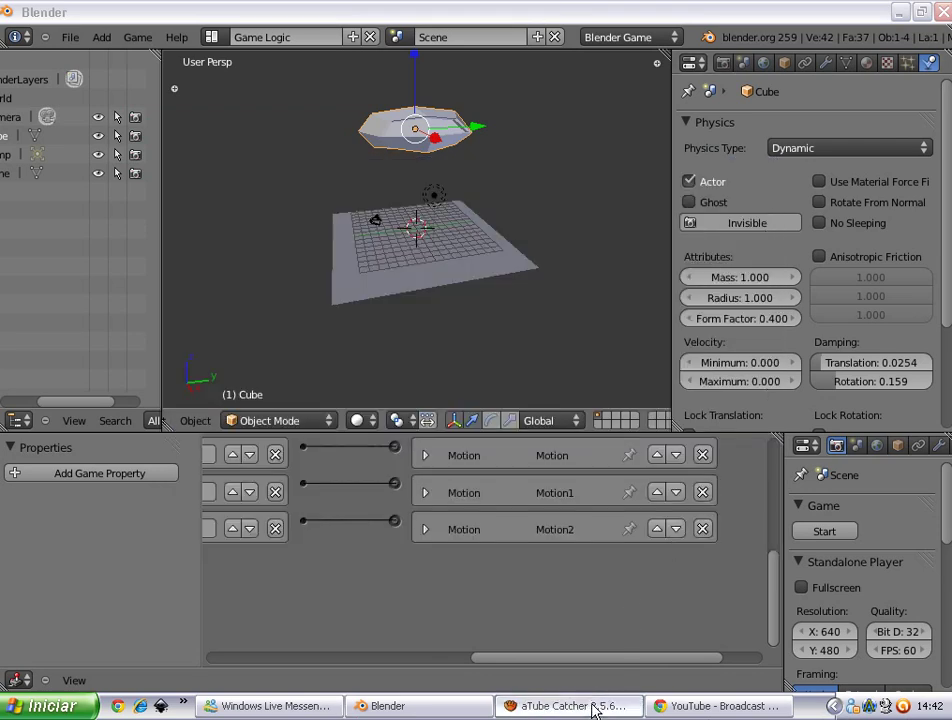
pyautogui.click(592, 706)
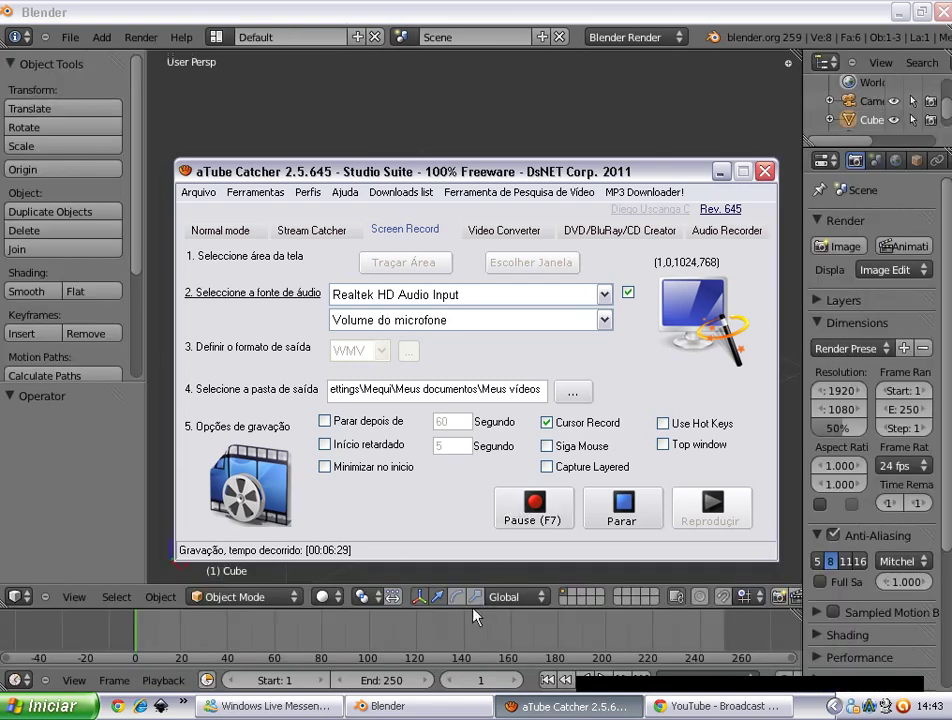
pyautogui.click(452, 708)
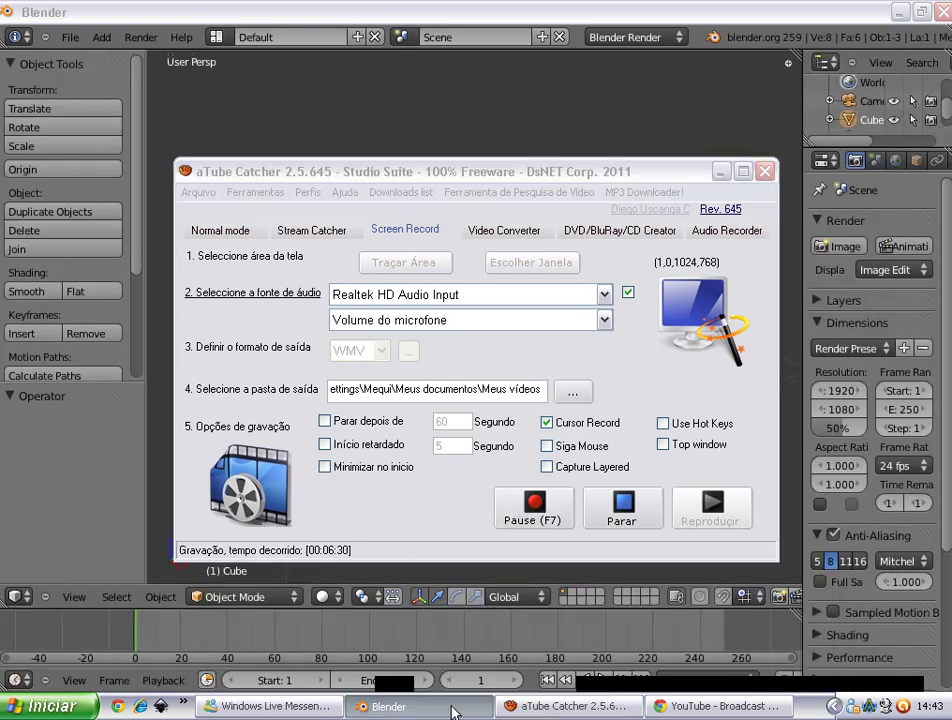